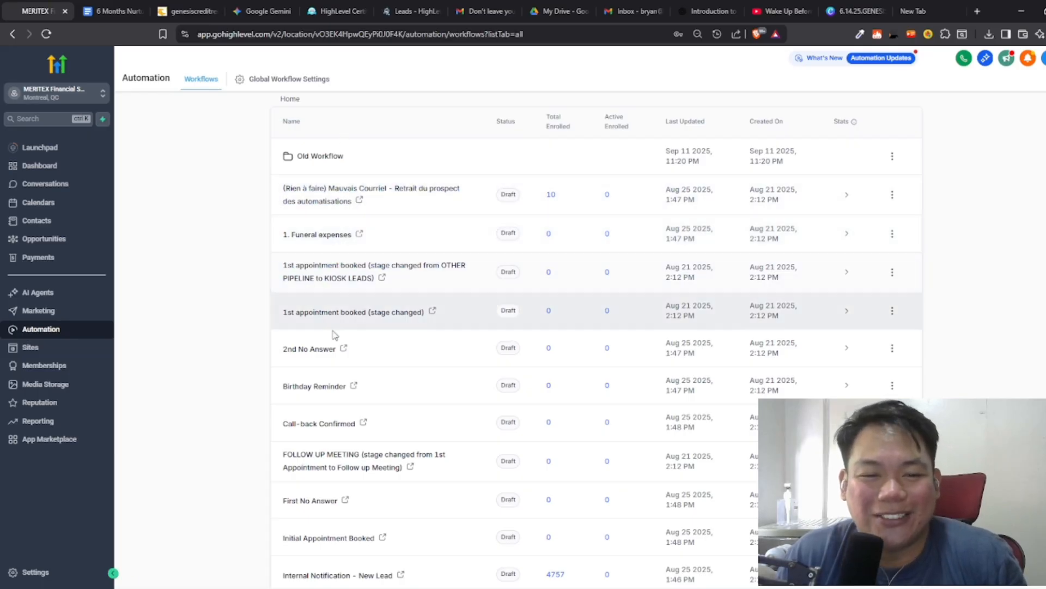
Step: Look through the account's automation workflow list to see which workflows exist and how they are named
scroll(345, 489, down, 5)
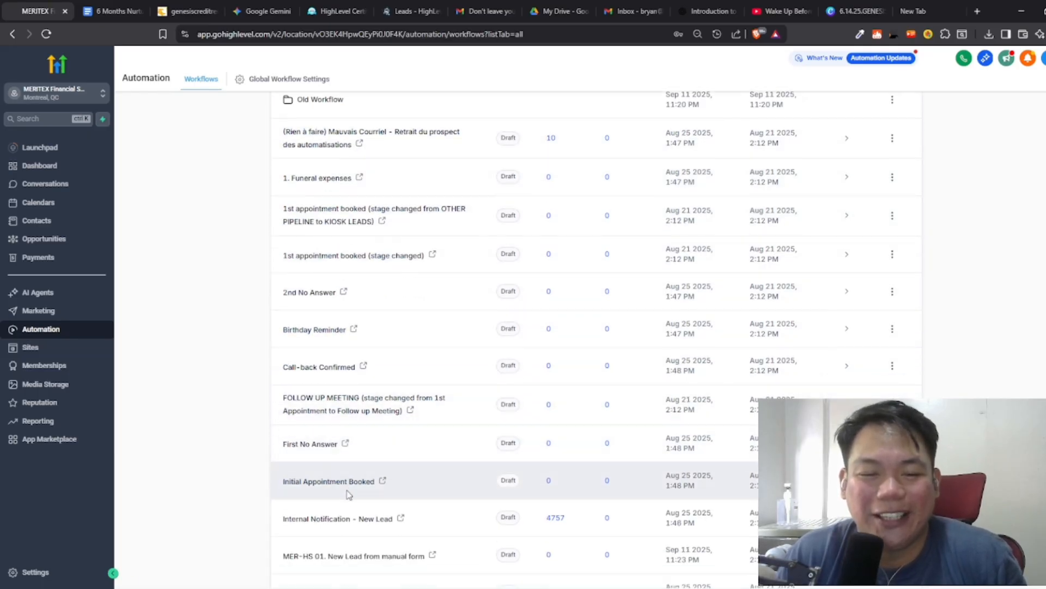
scroll(367, 516, down, 4)
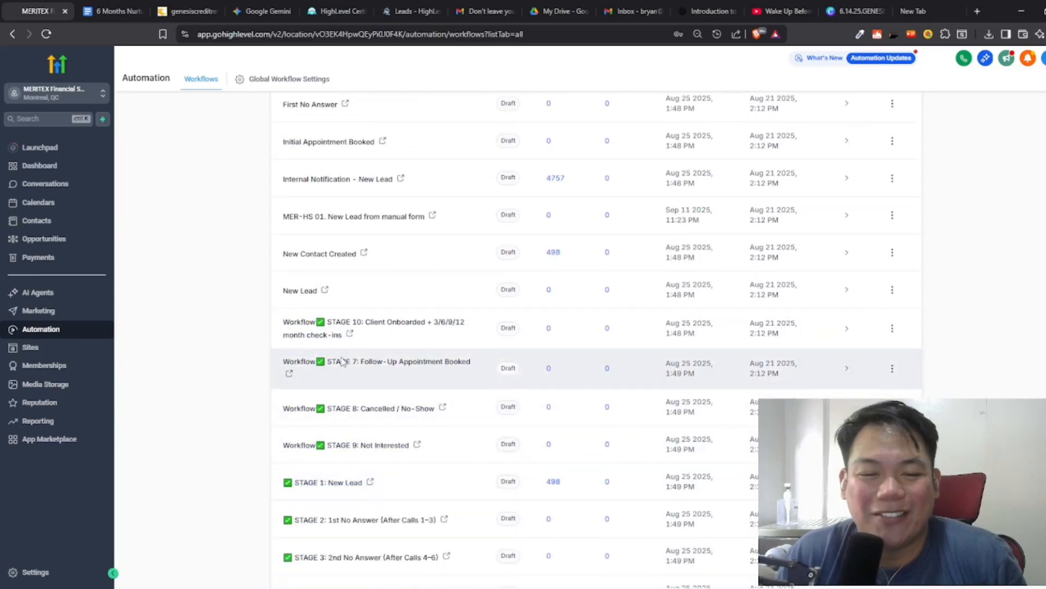
scroll(355, 502, up, 4)
scroll(351, 427, up, 2)
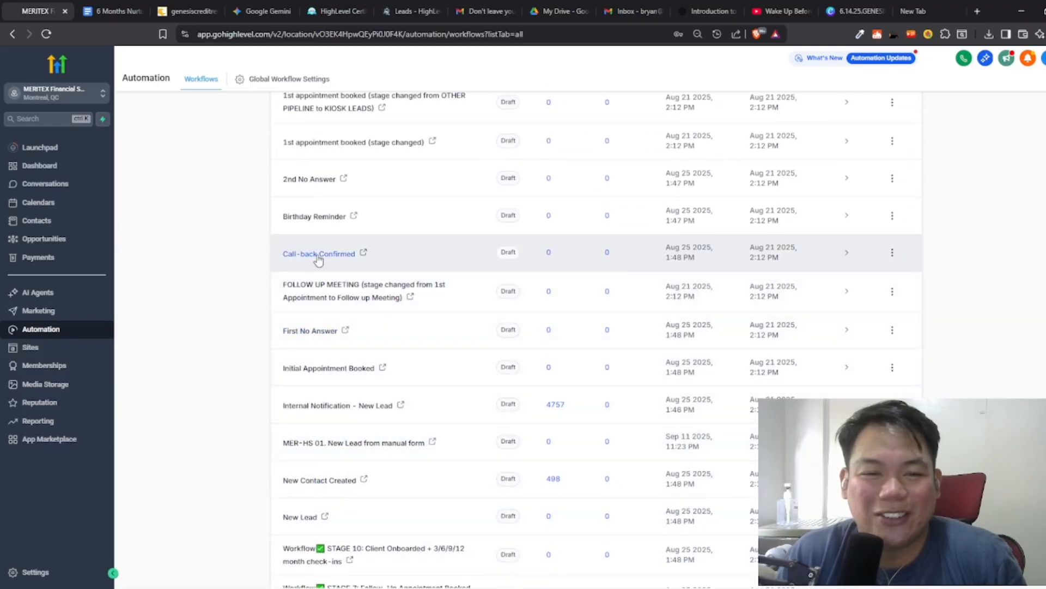
scroll(330, 256, up, 2)
scroll(360, 322, up, 2)
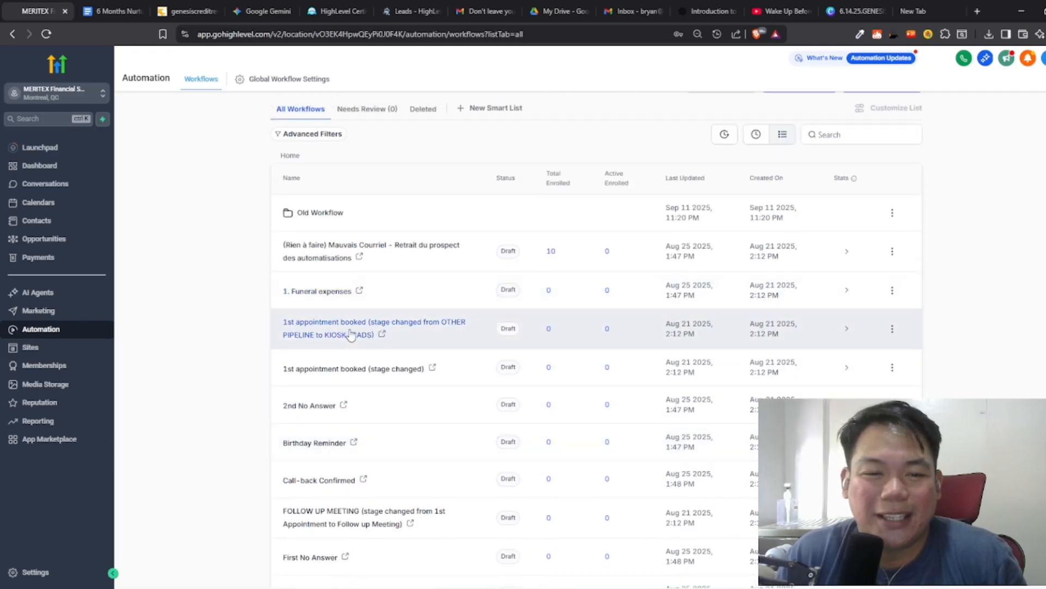
scroll(348, 327, down, 1)
scroll(319, 297, down, 1)
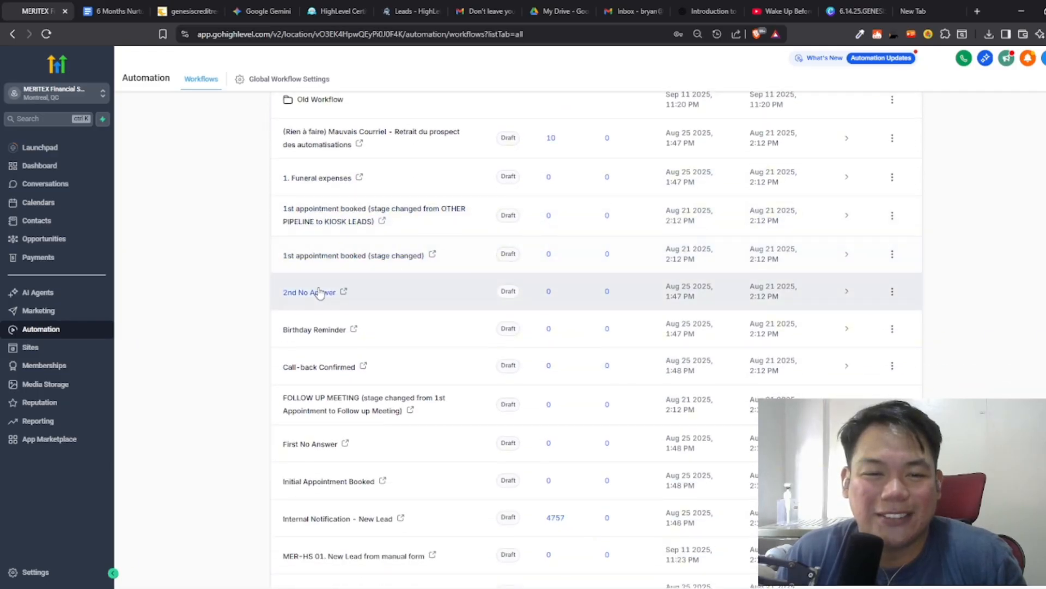
Step: Inspect the builder layouts of the "2nd No Answer" and "1st appointment booked (stage changed)" workflows, returning to the workflow list after each
click(321, 292)
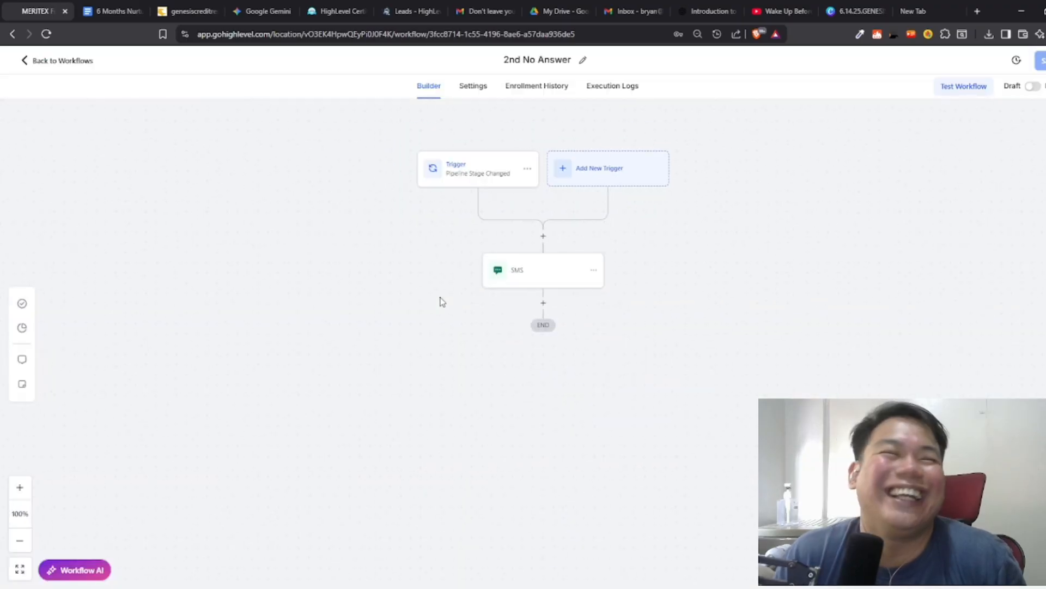
click(26, 63)
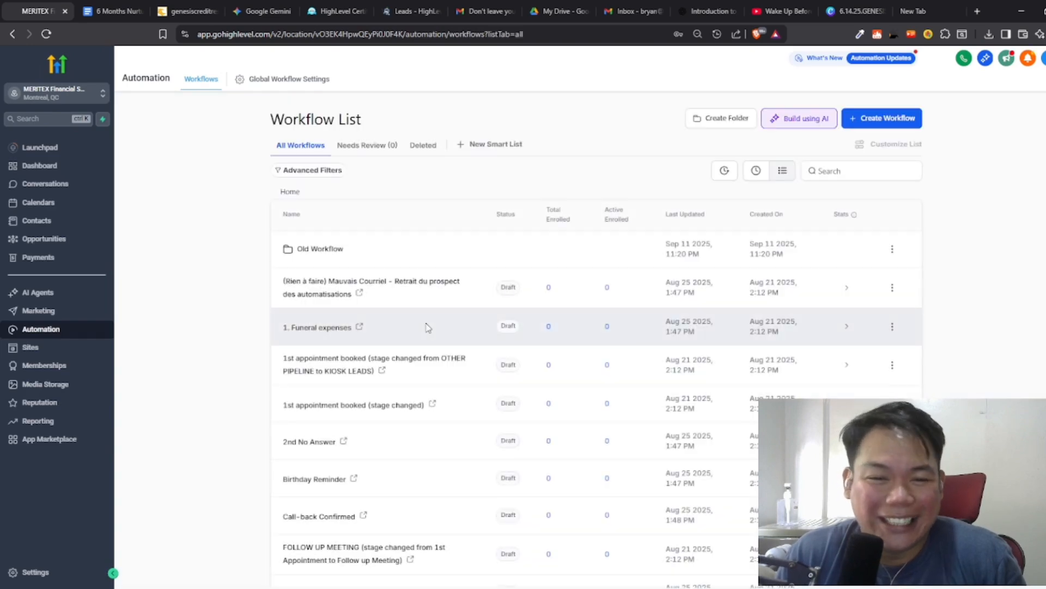
scroll(350, 346, down, 1)
click(350, 345)
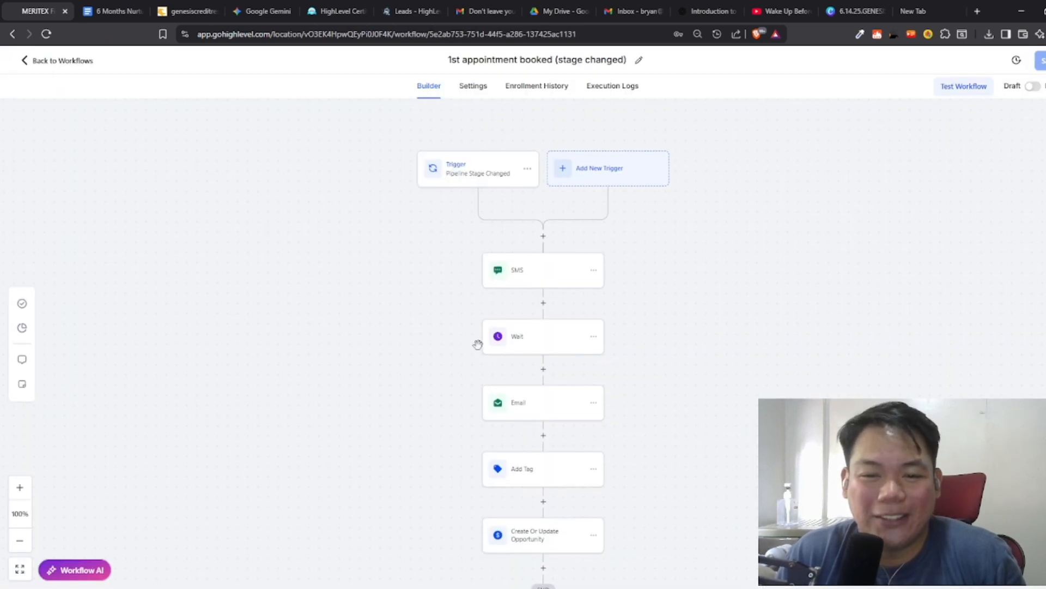
scroll(451, 341, down, 1)
scroll(452, 342, up, 1)
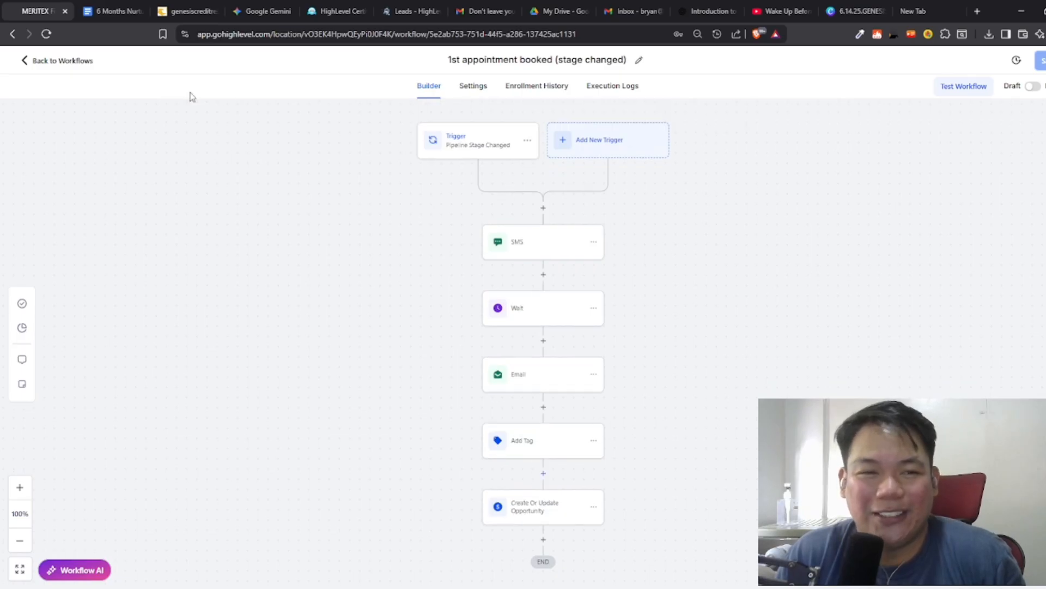
click(56, 61)
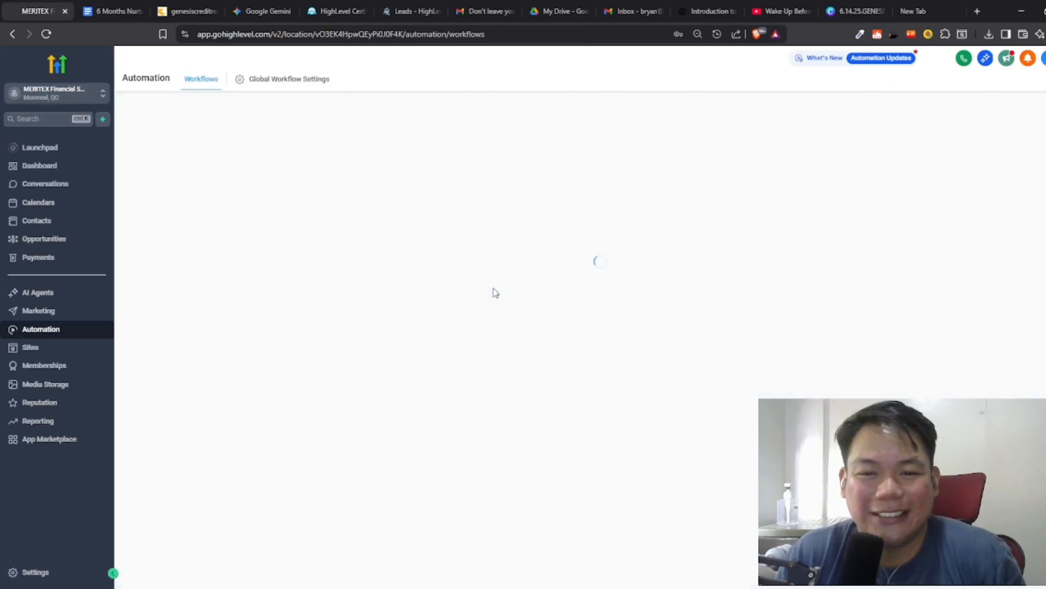
Step: Open the "Call-back Confirmed" workflow, review its whole sequence from trigger to end, and return to the workflow list
scroll(335, 306, down, 2)
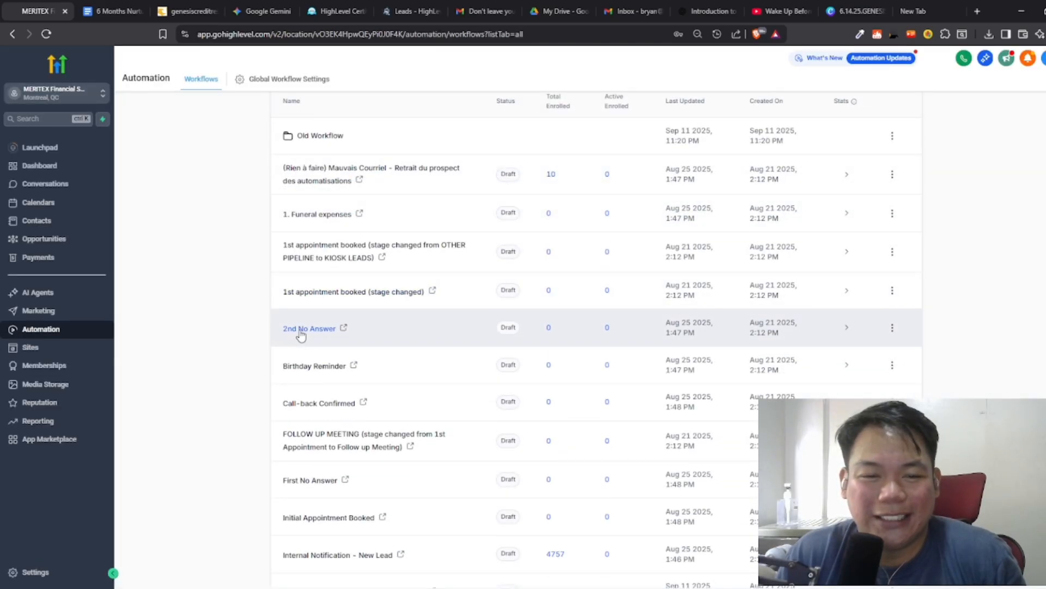
click(311, 404)
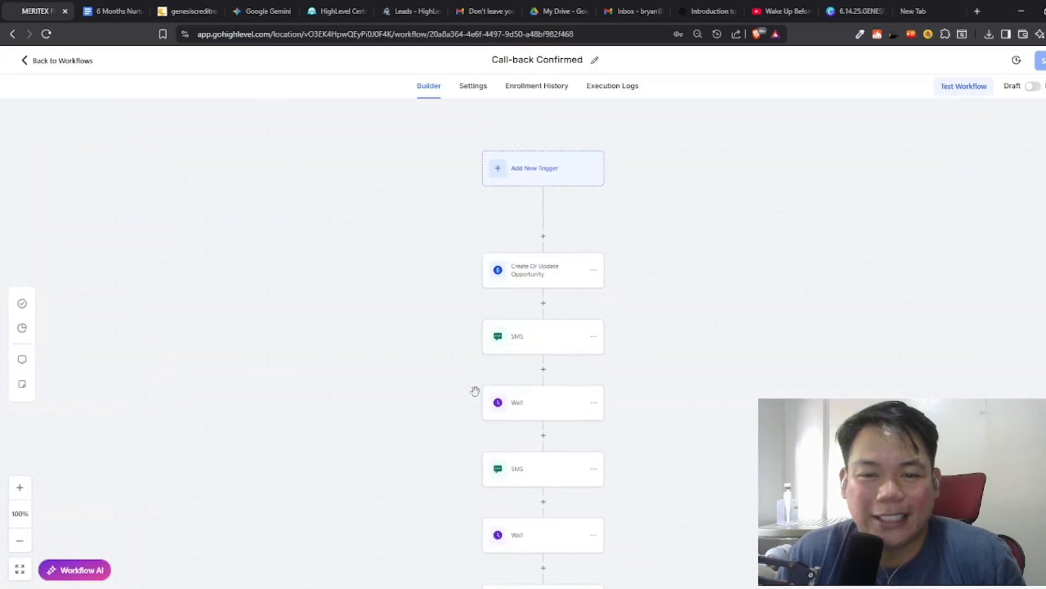
scroll(476, 387, down, 6)
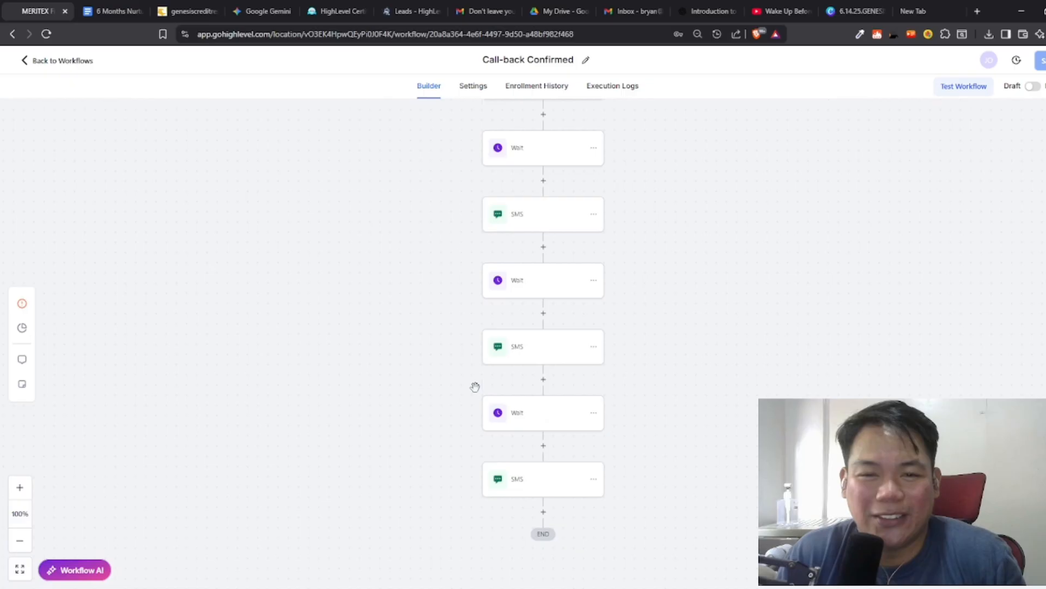
scroll(476, 387, up, 3)
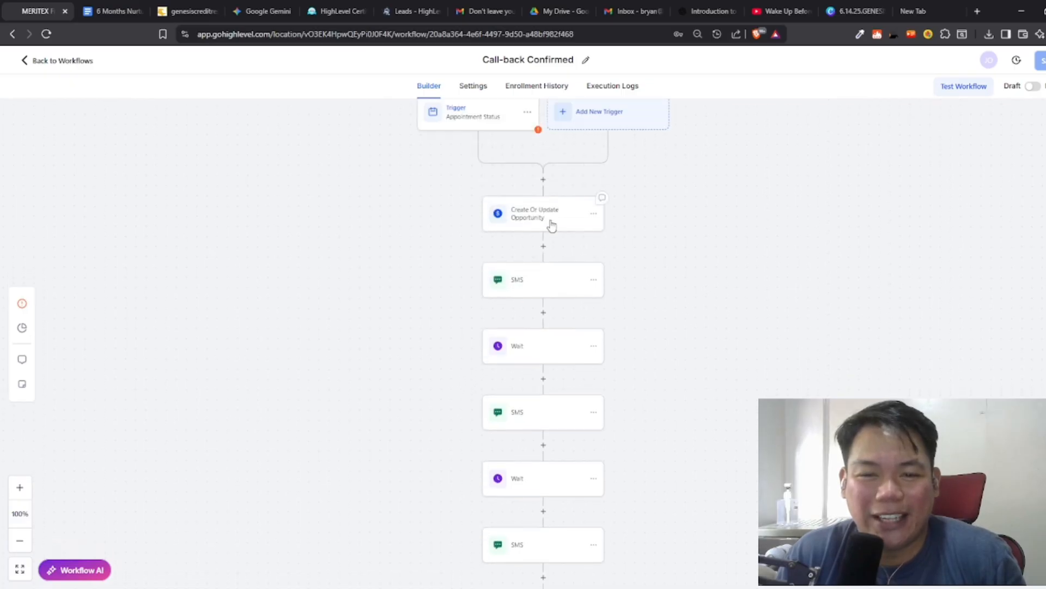
scroll(529, 297, down, 2)
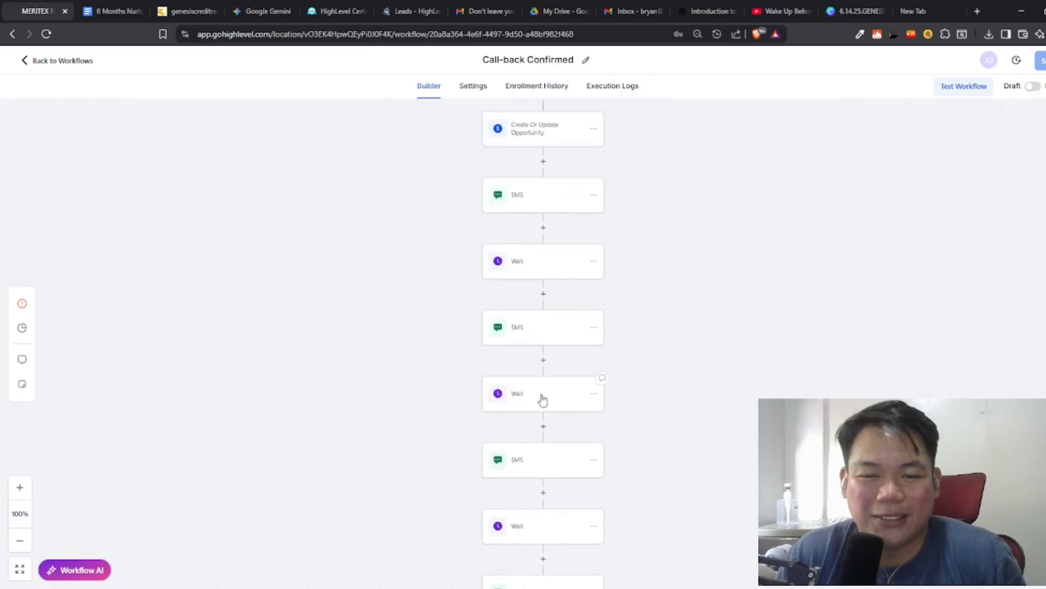
scroll(545, 430, down, 1)
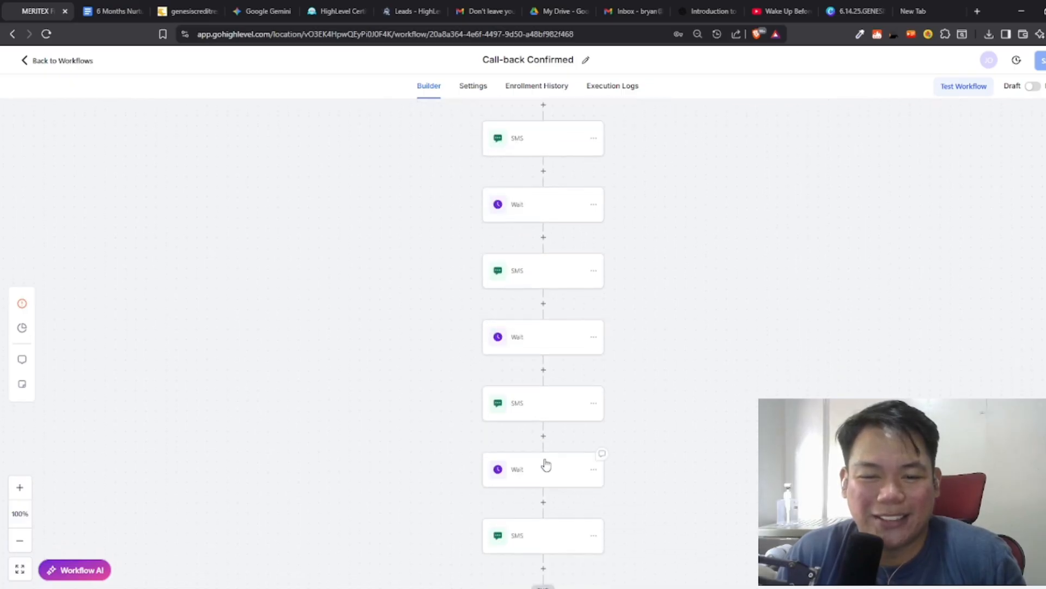
click(65, 62)
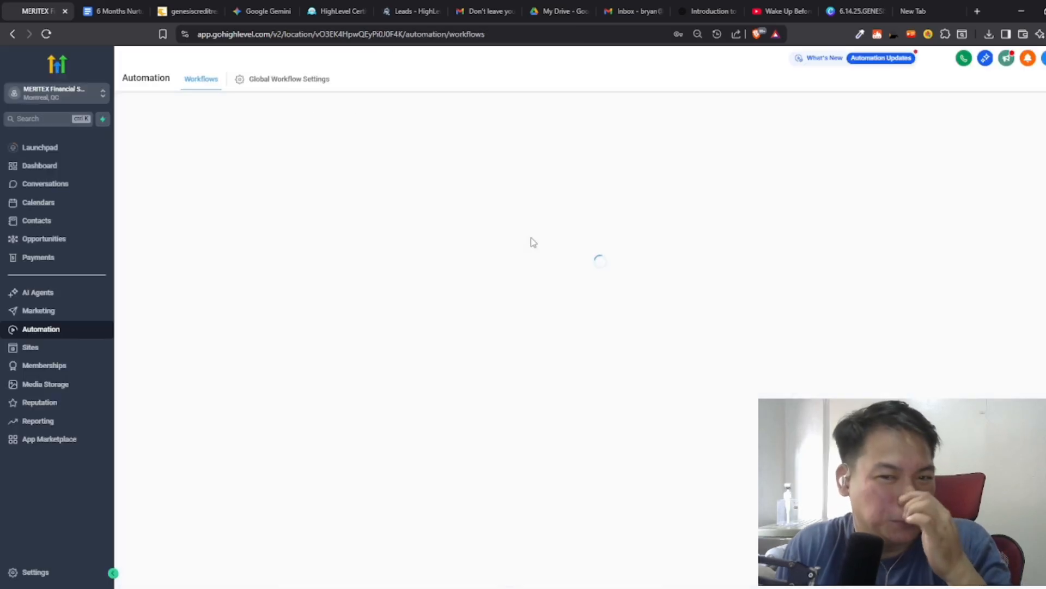
Step: Open the "First No Answer" workflow to view its trigger and actions, and go back to the workflow list
scroll(463, 338, down, 2)
scroll(418, 373, down, 4)
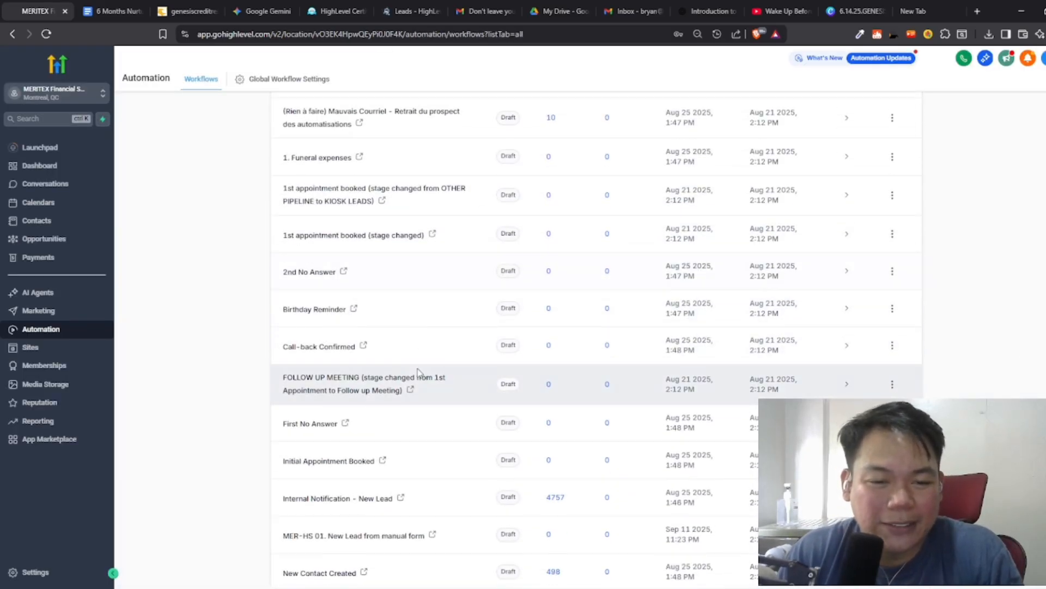
click(312, 425)
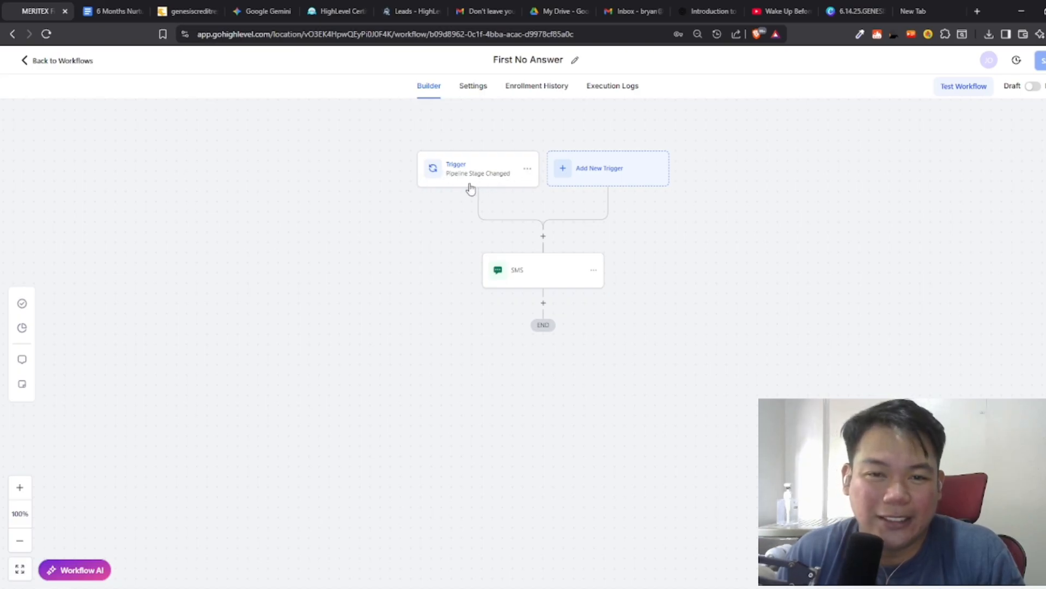
click(54, 63)
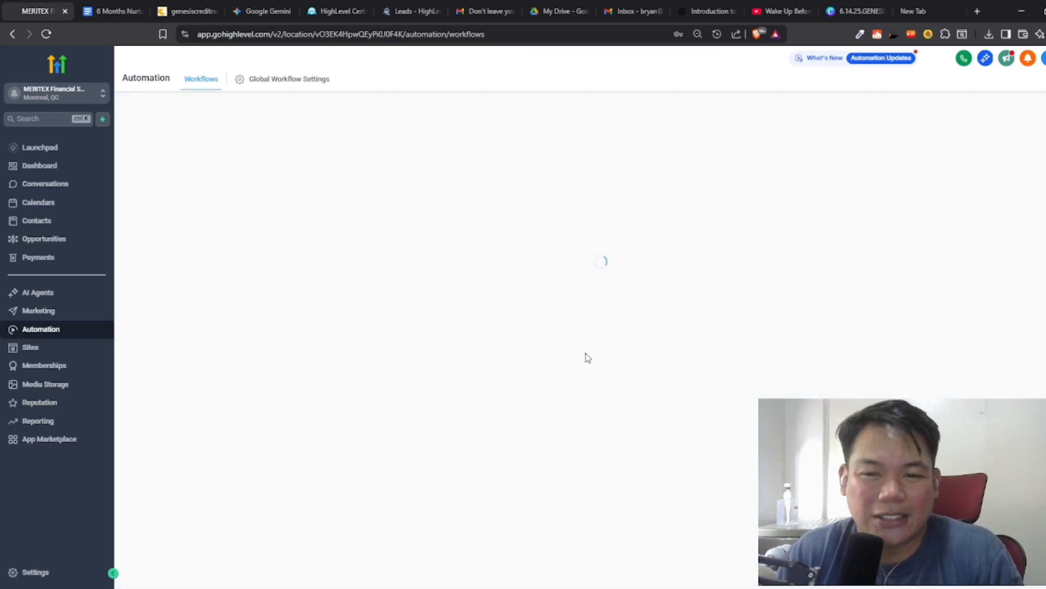
Step: Open the "New Contact Created" workflow to view its trigger and action, and go back to the workflow list
scroll(556, 370, down, 7)
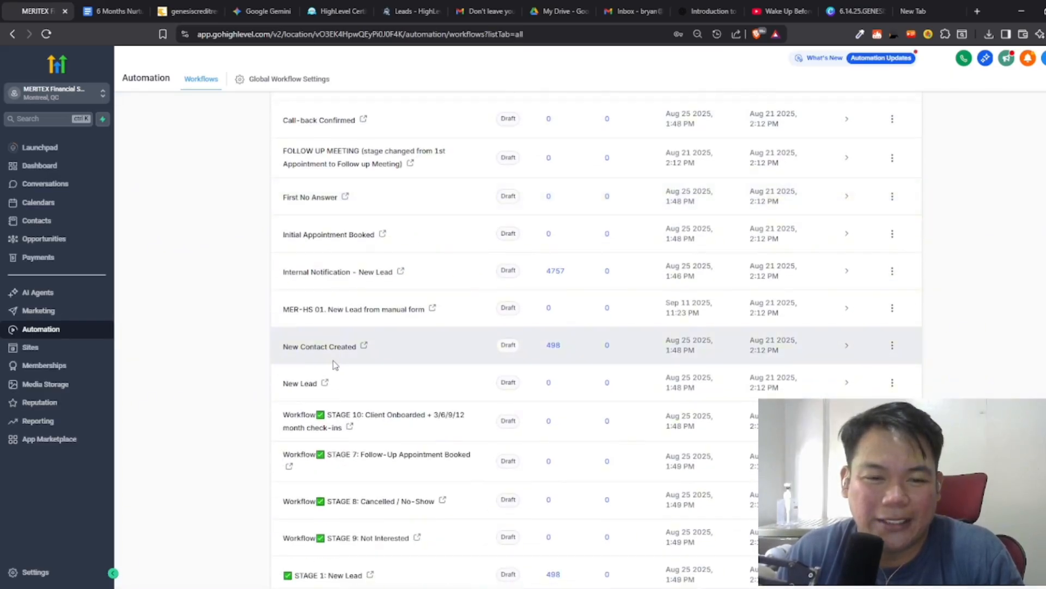
click(330, 349)
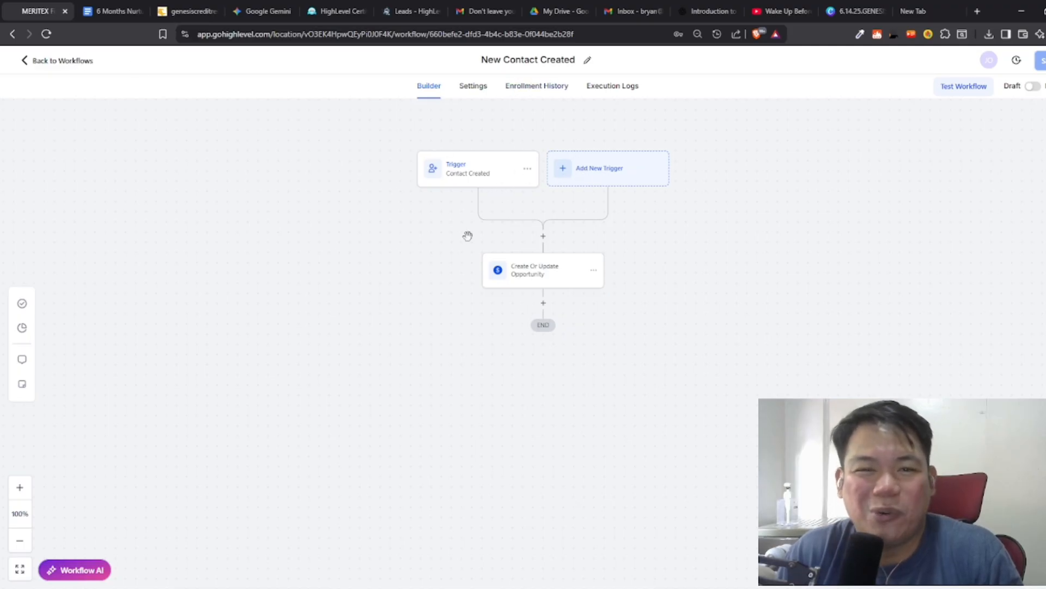
click(40, 68)
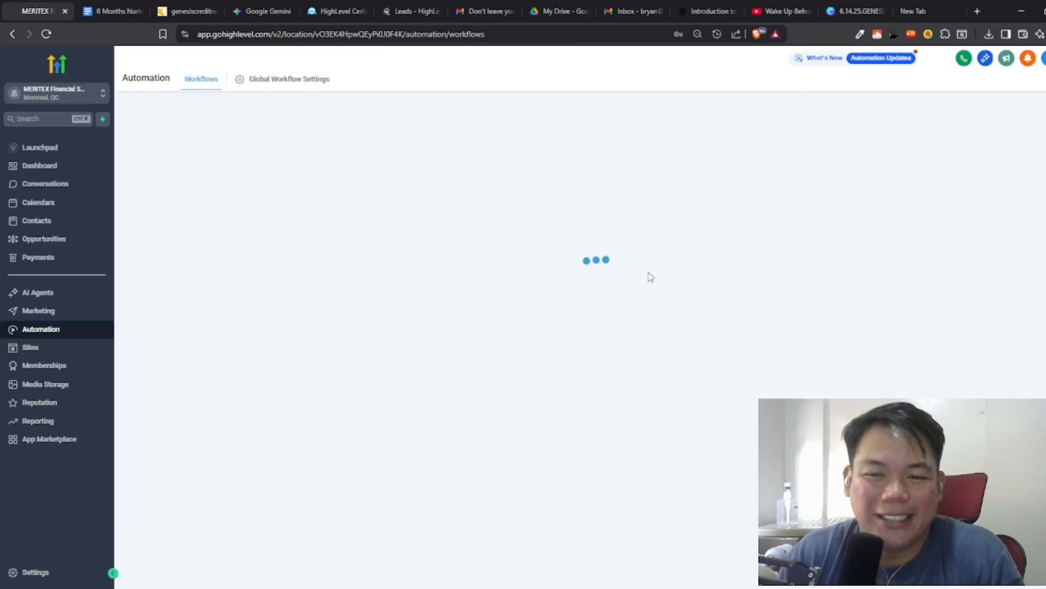
Step: Open the "Internal Notification - New Lead" workflow to view its trigger and action, and go back to the workflow list
scroll(650, 277, down, 5)
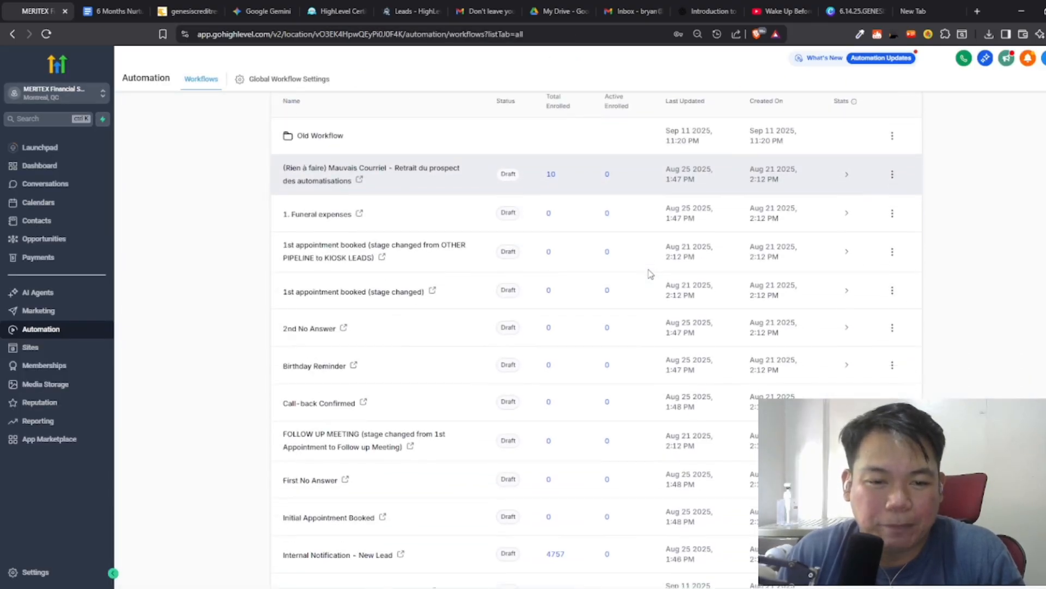
scroll(651, 274, down, 1)
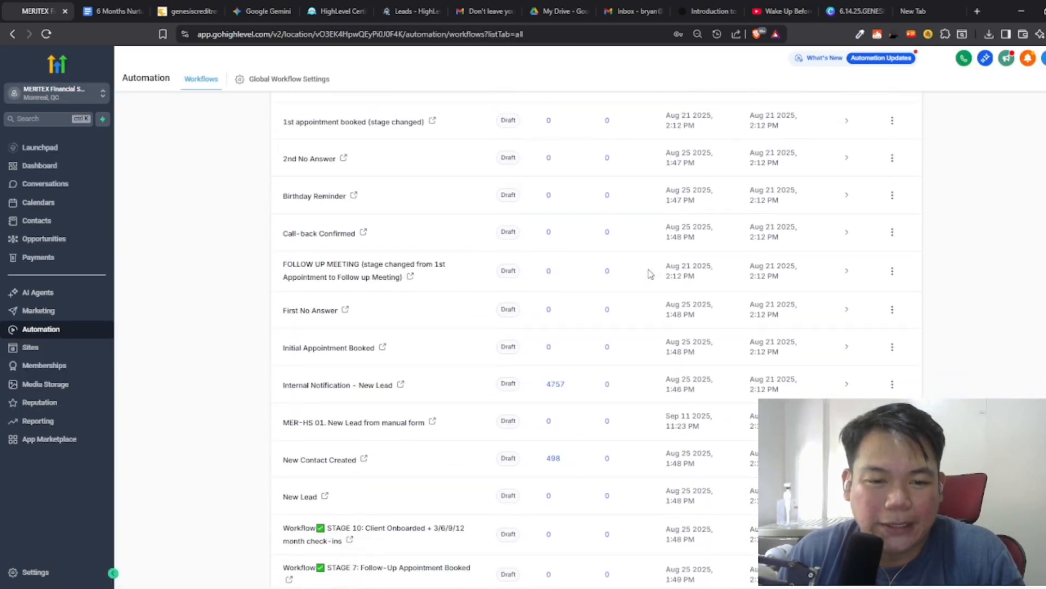
click(381, 390)
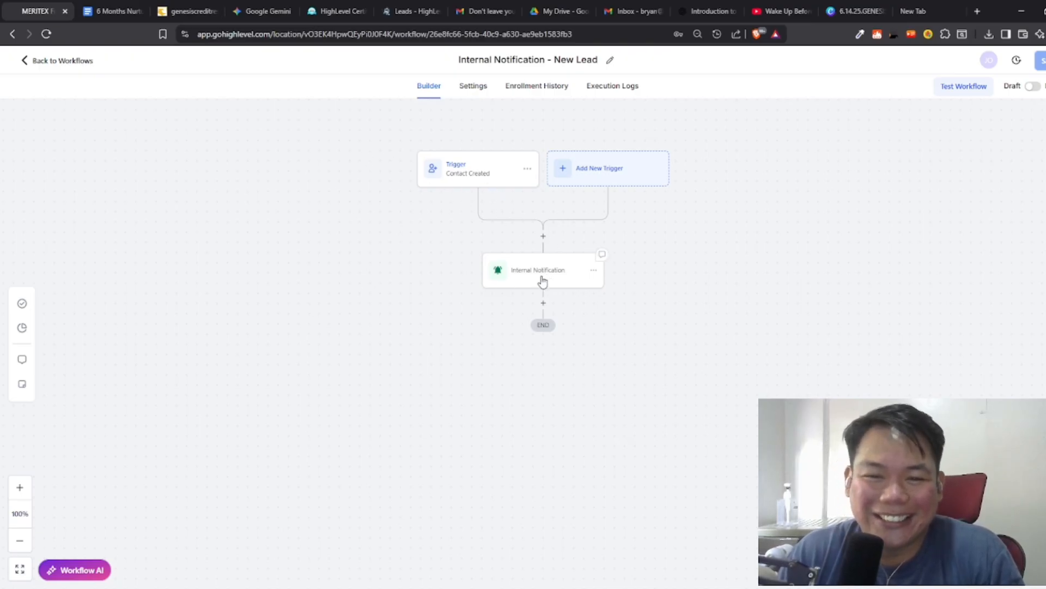
click(33, 65)
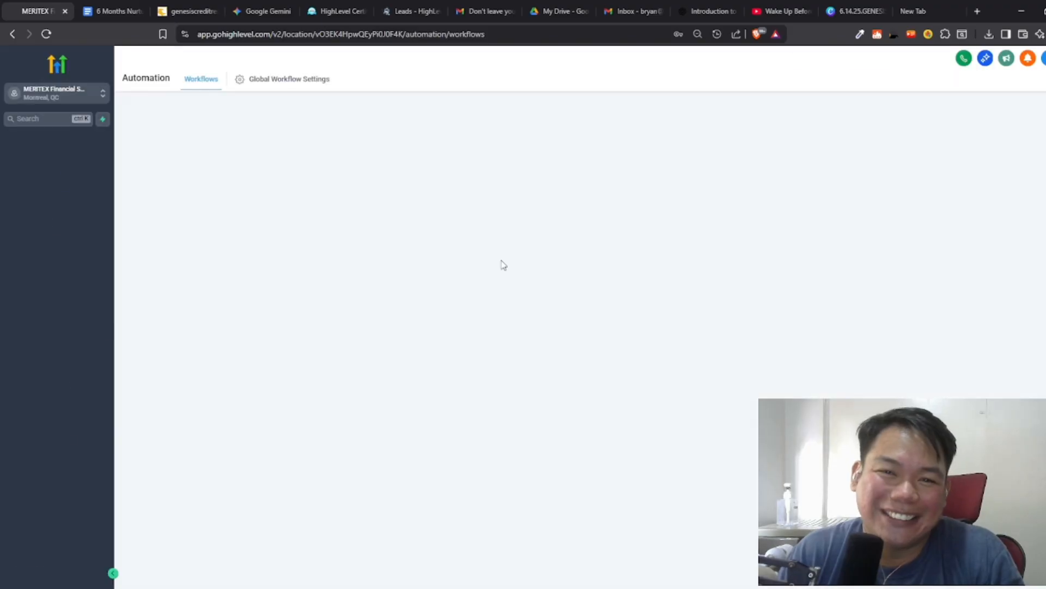
Step: Open the "New Lead" workflow to view its trigger and actions, and go back to the workflow list
scroll(504, 265, down, 8)
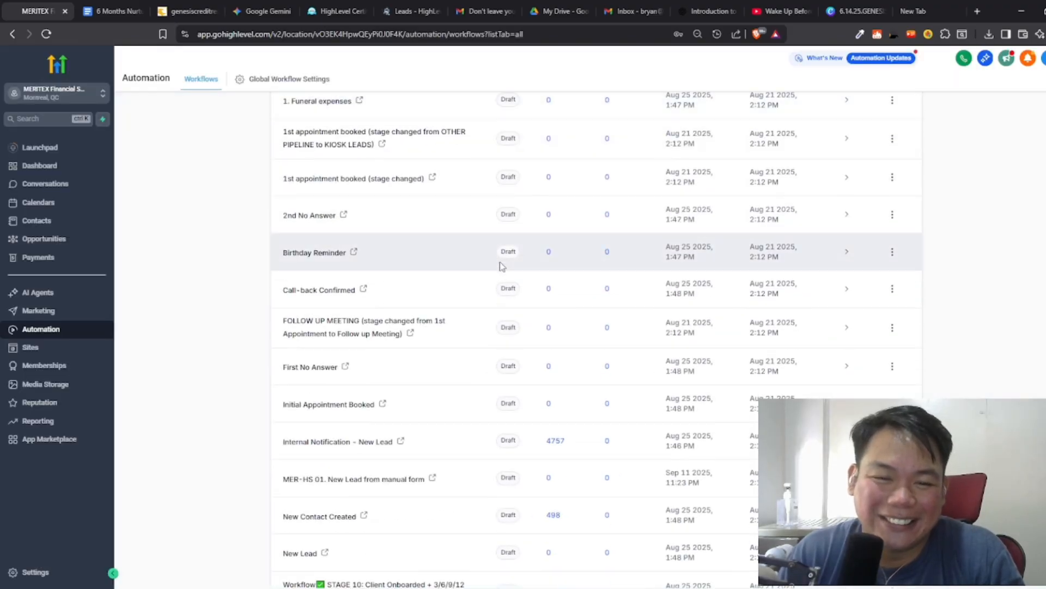
click(308, 327)
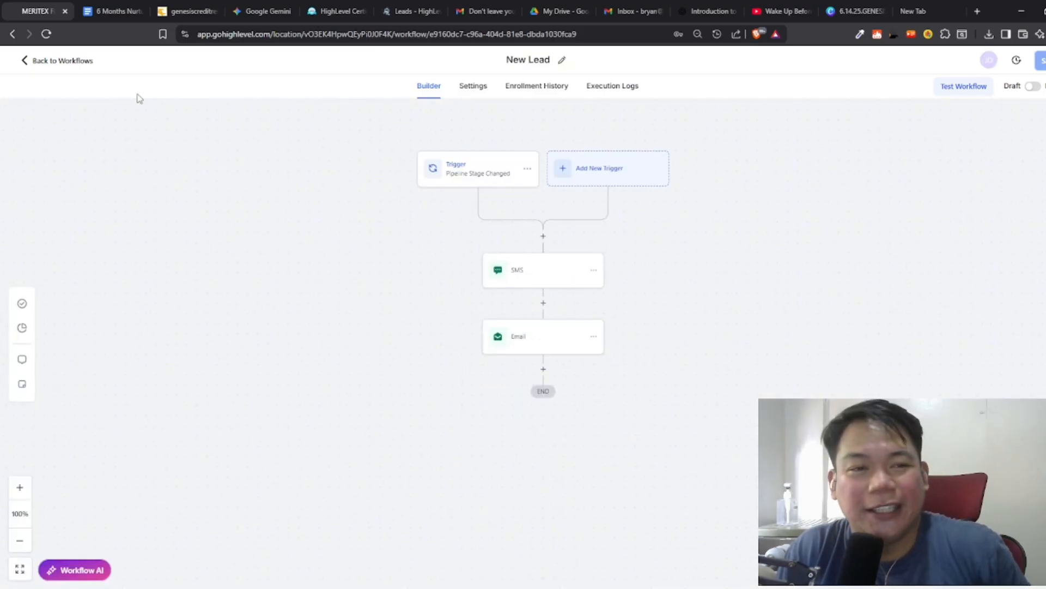
click(49, 67)
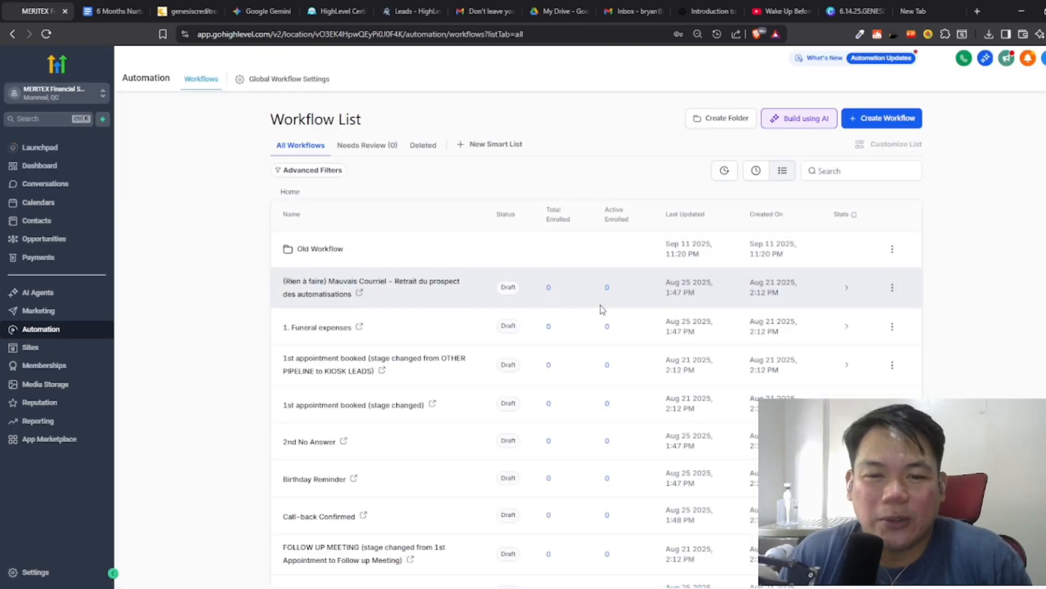
Step: Review the full workflow list, from the Old Workflow folder down to the "STAGE 5: 1st Appointment Booked" workflow
scroll(602, 304, down, 10)
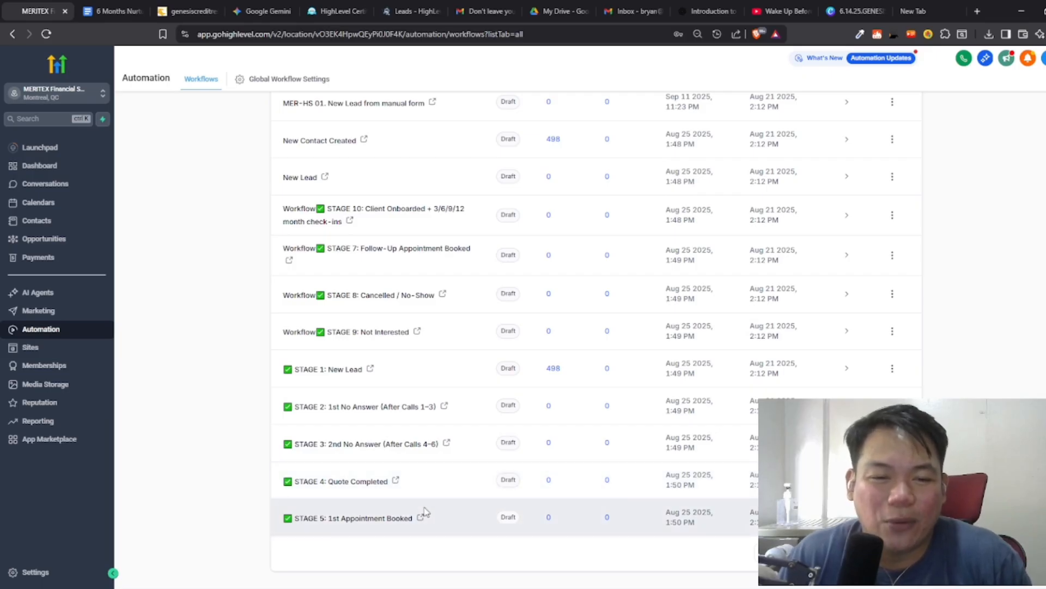
scroll(425, 513, up, 7)
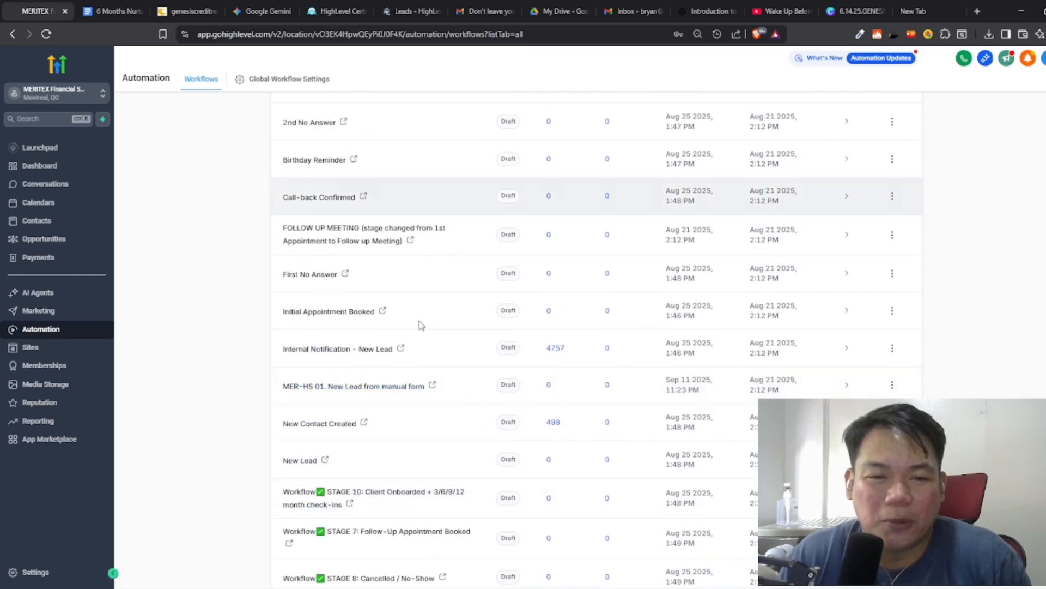
scroll(423, 327, up, 5)
scroll(423, 325, down, 3)
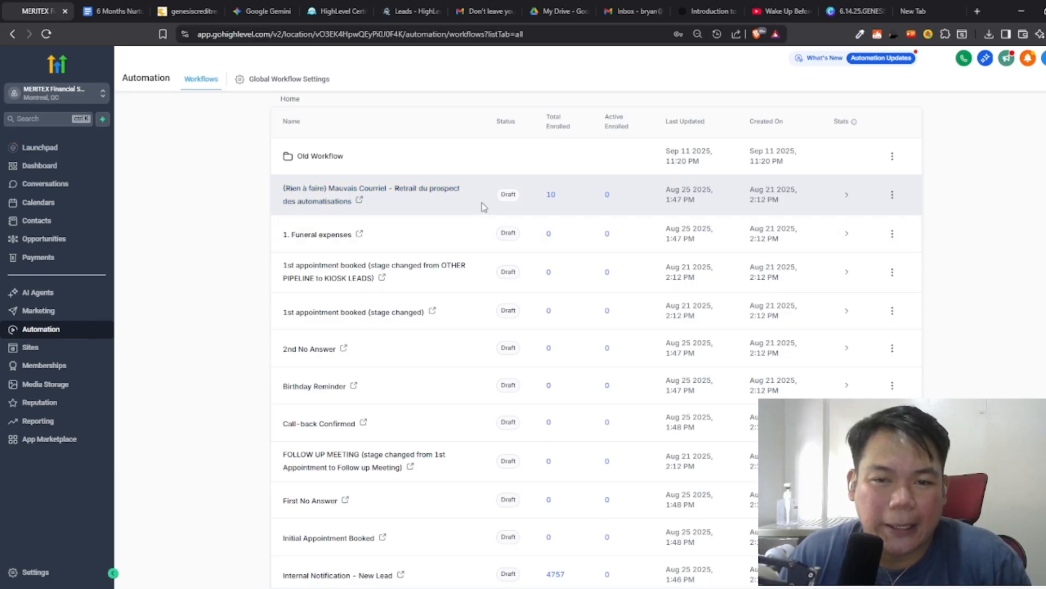
scroll(451, 305, down, 4)
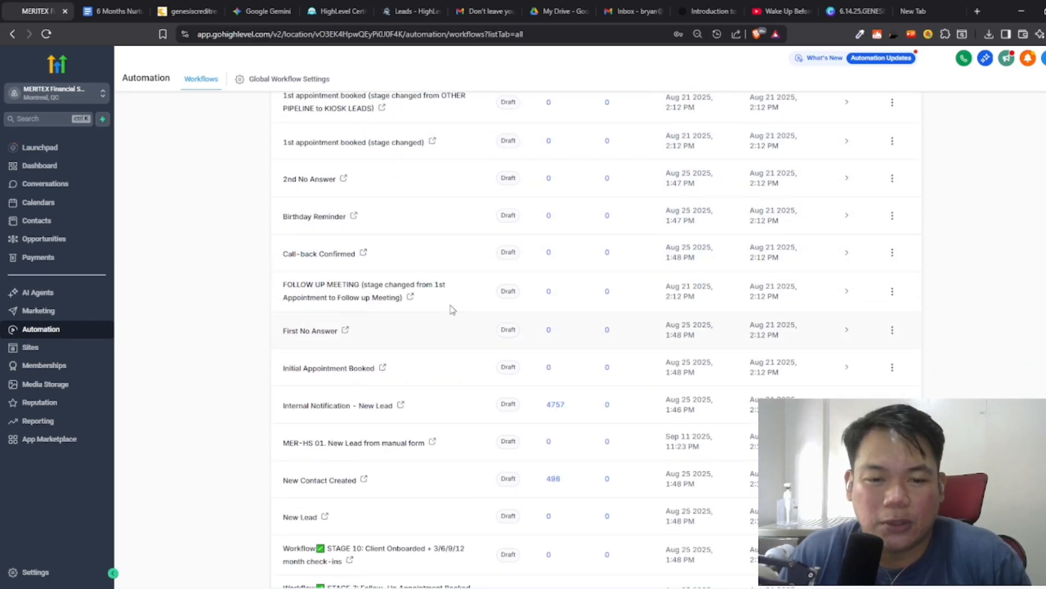
scroll(403, 366, down, 5)
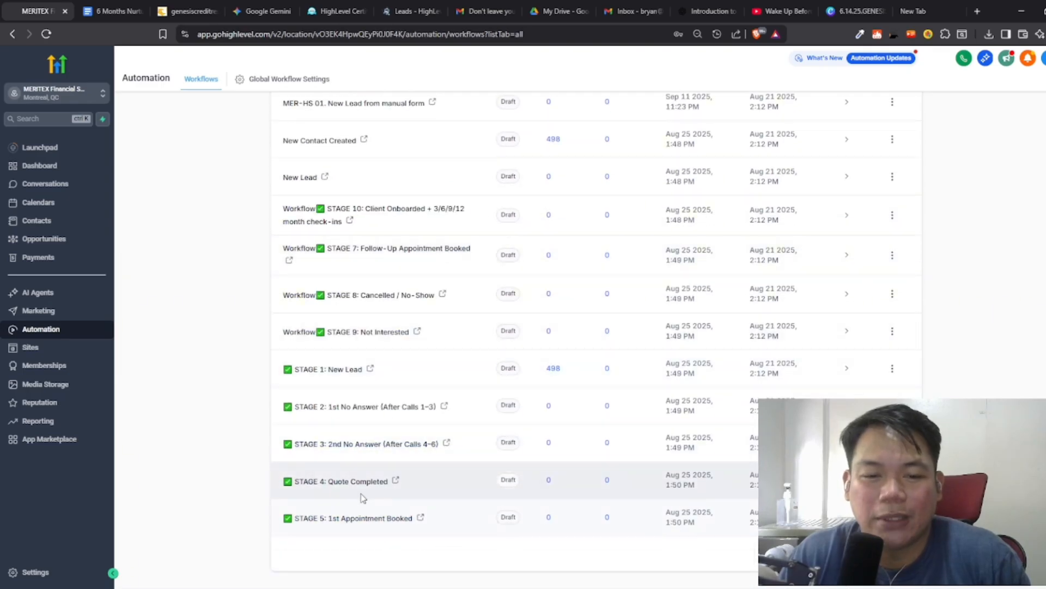
Step: Switch to Google Gemini and review the MERITEX setup plan: the clarification questions, pipeline stages, forms and first workflow
click(269, 12)
scroll(511, 323, up, 20)
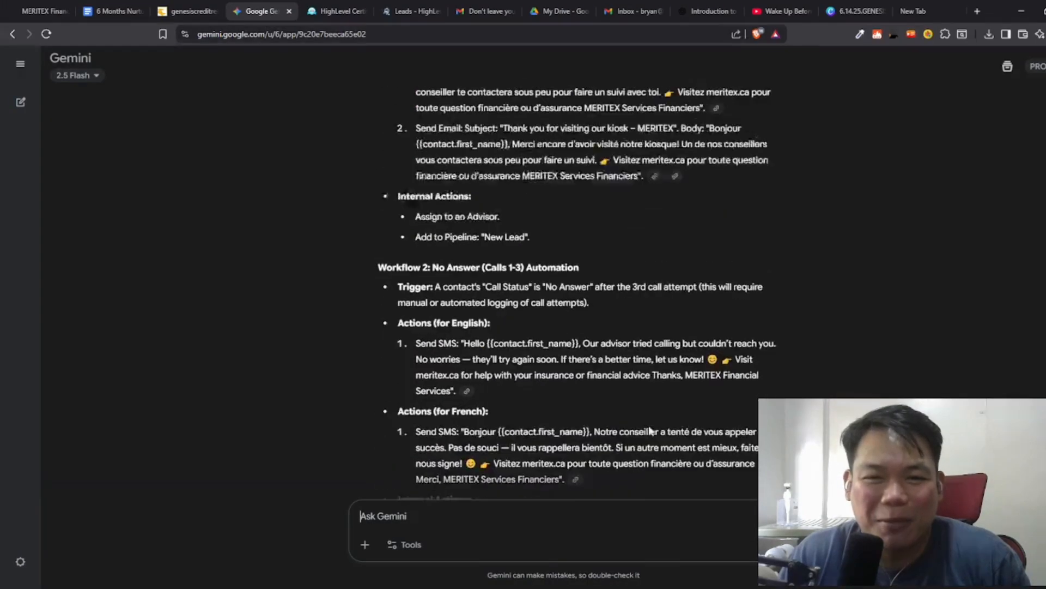
scroll(651, 424, up, 15)
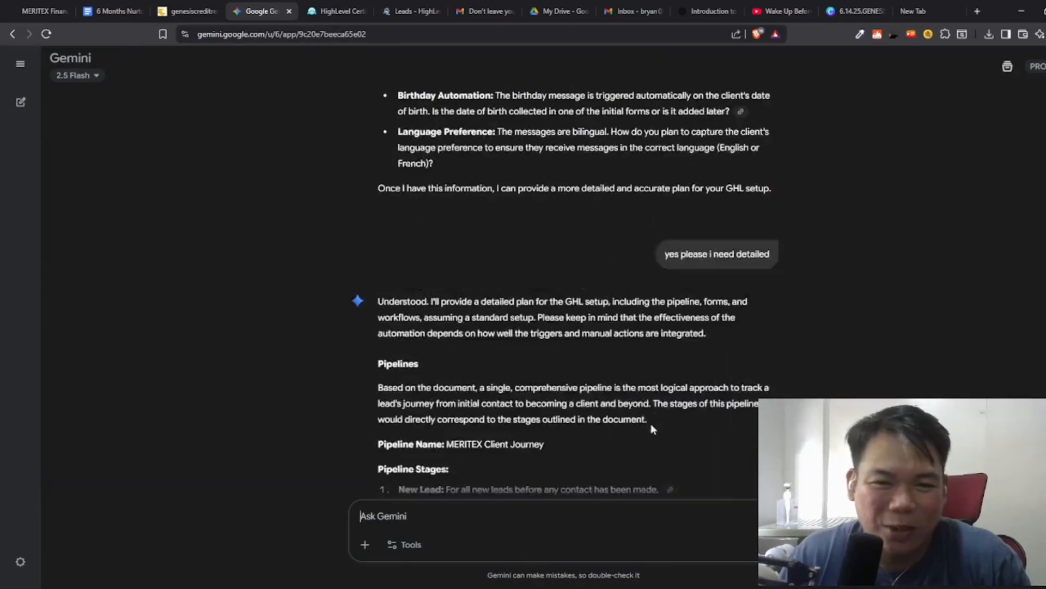
scroll(713, 332, up, 4)
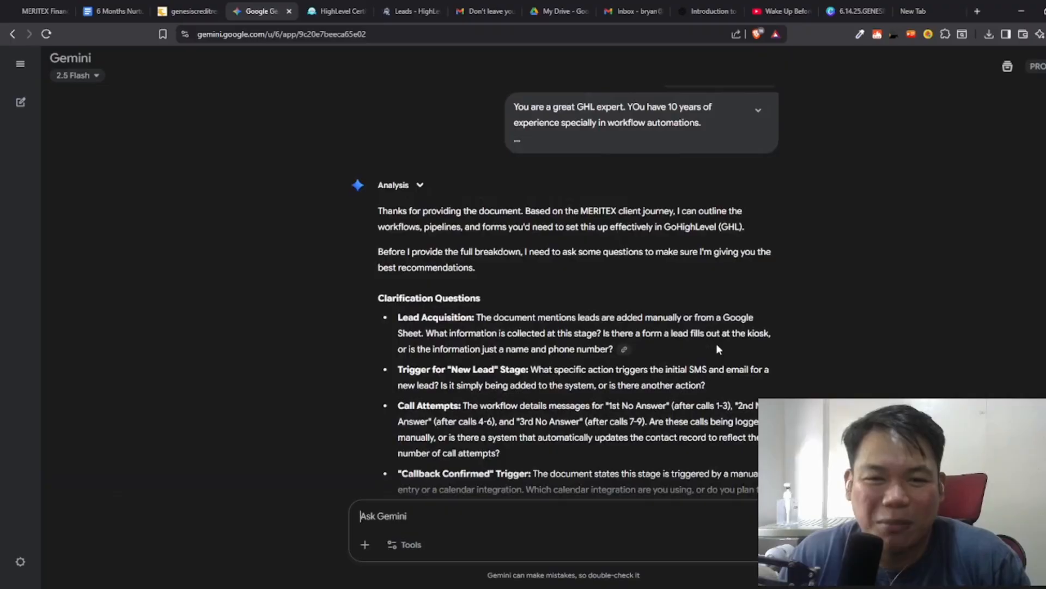
scroll(725, 354, down, 15)
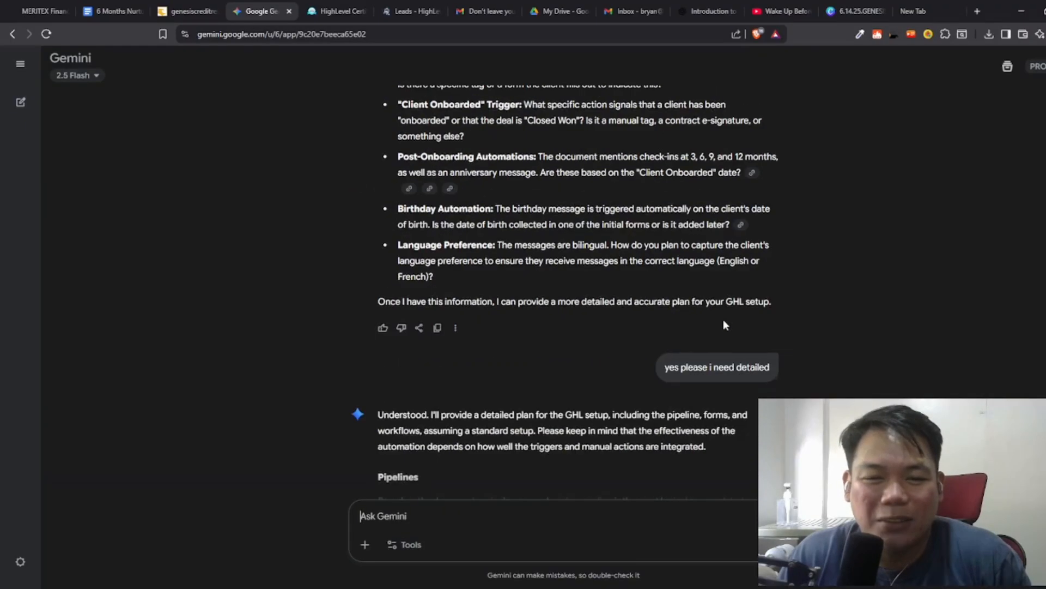
scroll(725, 326, down, 2)
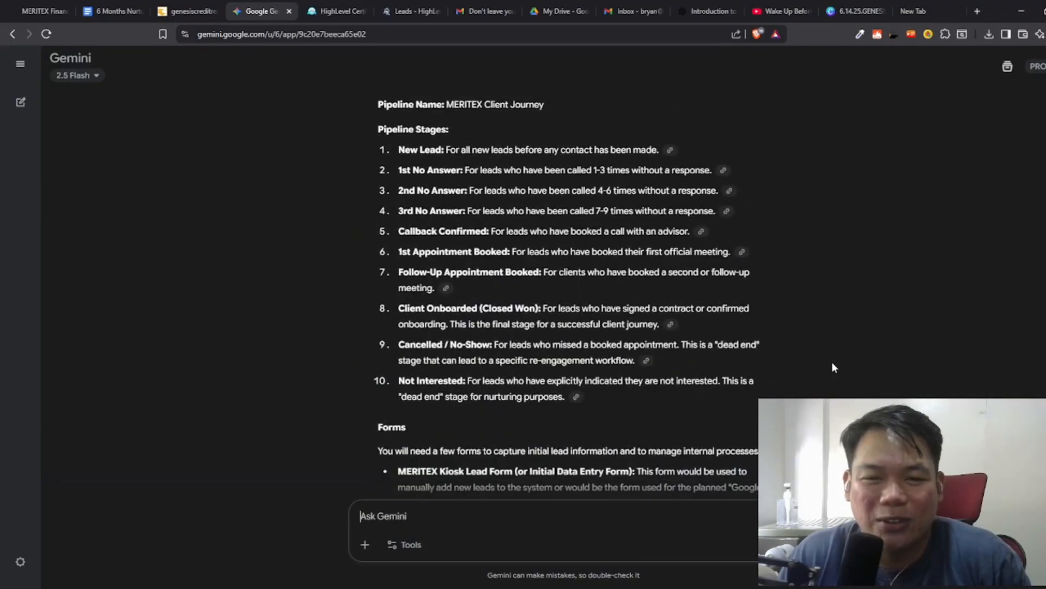
scroll(832, 358, down, 3)
scroll(832, 358, down, 4)
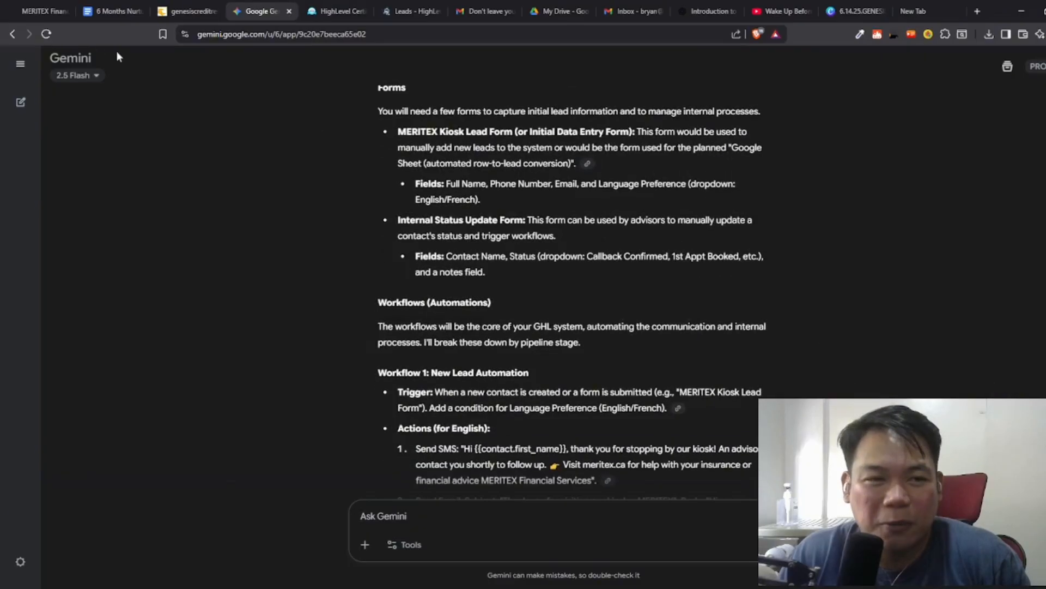
Step: Switch back to HighLevel and open the "Damage insurance pipeline" from the opportunity pipelines for editing
click(31, 19)
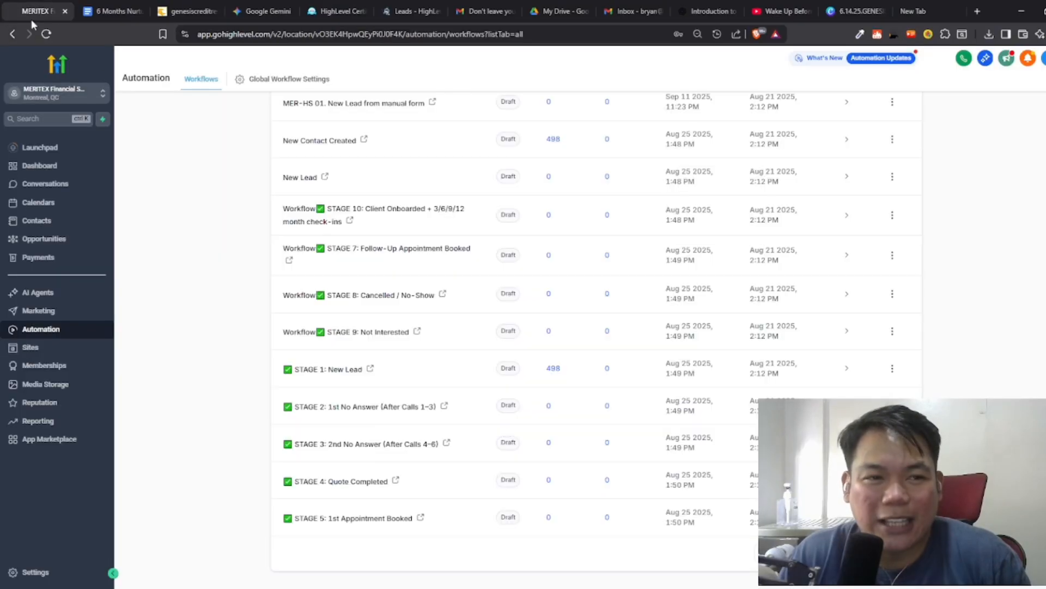
click(43, 239)
click(269, 86)
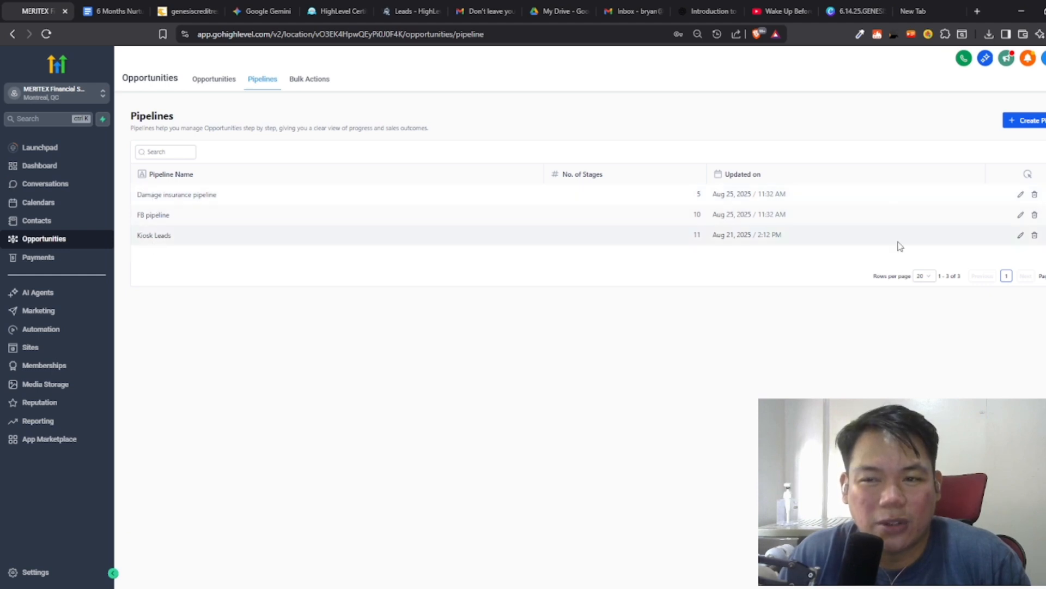
click(1021, 195)
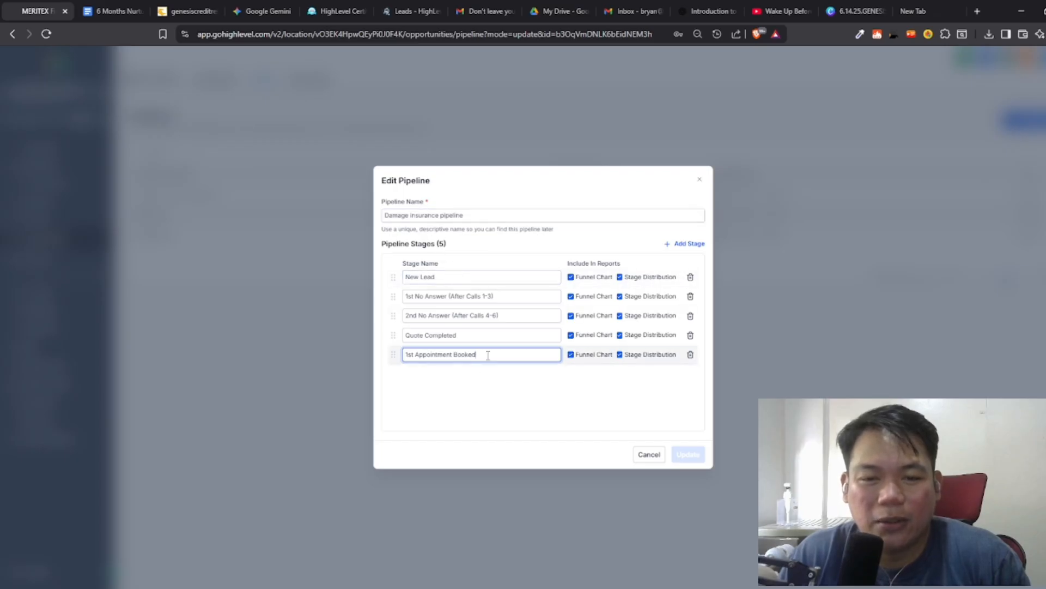
Step: Examine the New Lead, 1st No Answer (After Calls 1-3) and 2nd No Answer (After Calls 4-6) stages of the pipeline
click(515, 380)
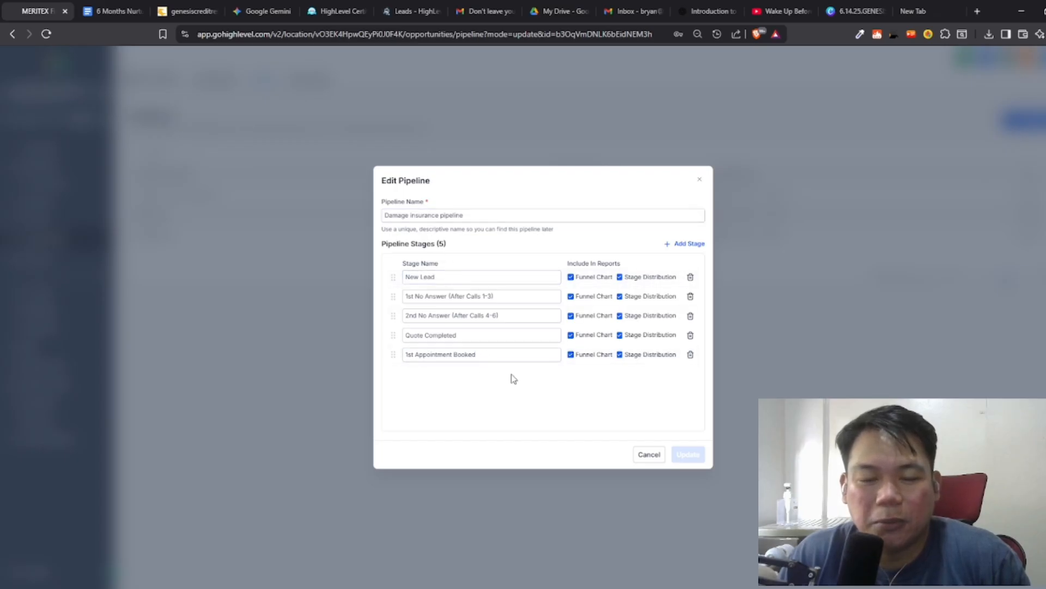
click(450, 276)
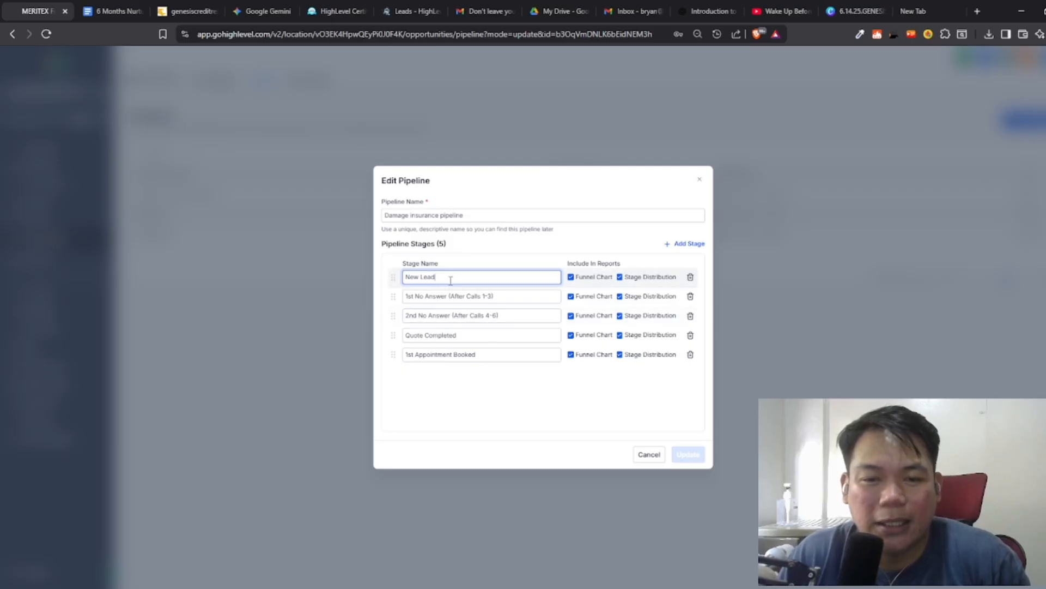
drag(450, 280, 395, 281)
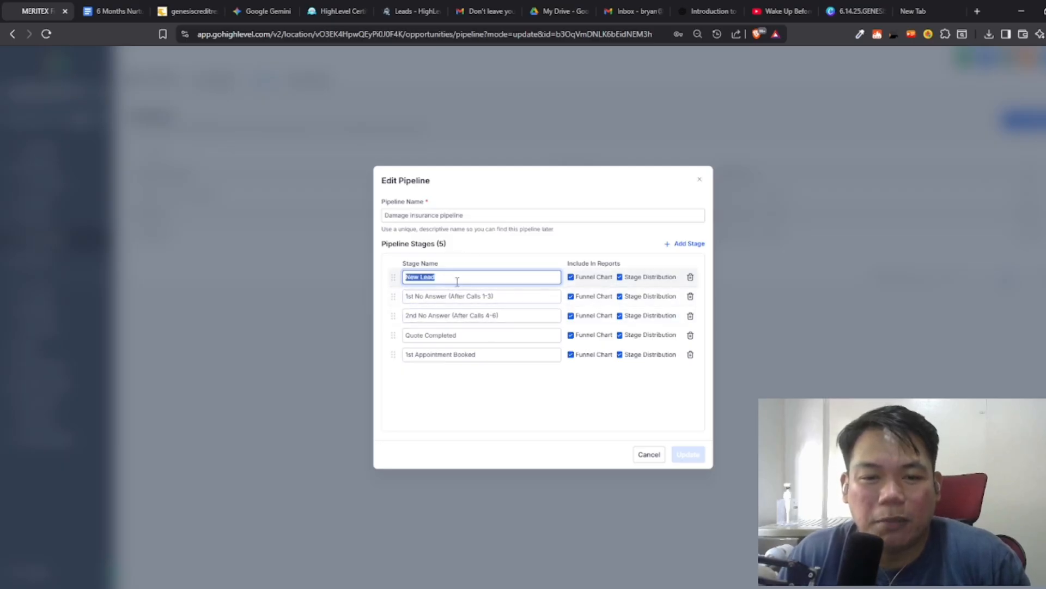
click(514, 294)
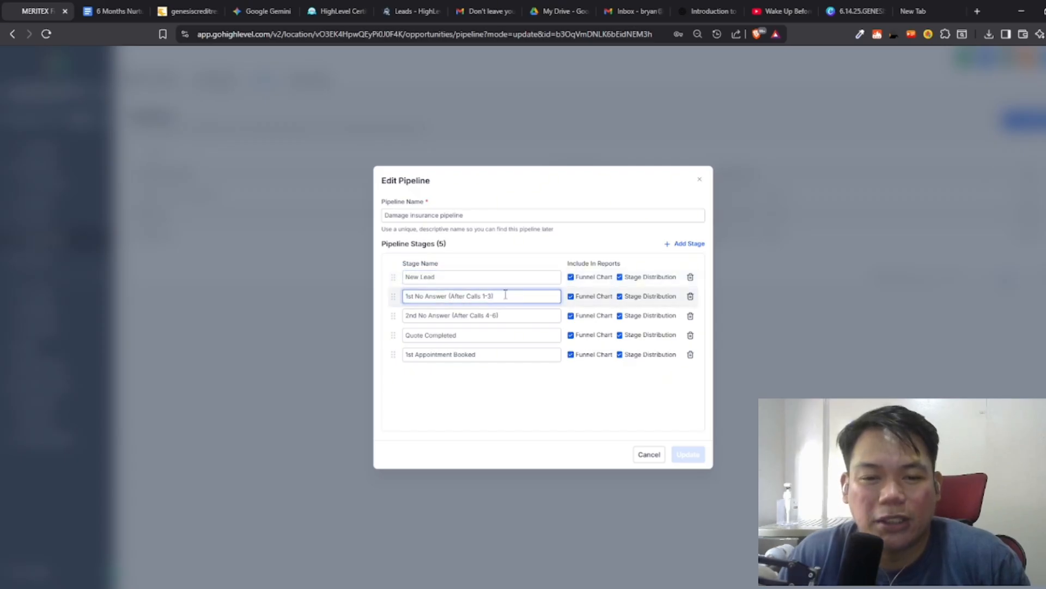
drag(527, 315, 393, 316)
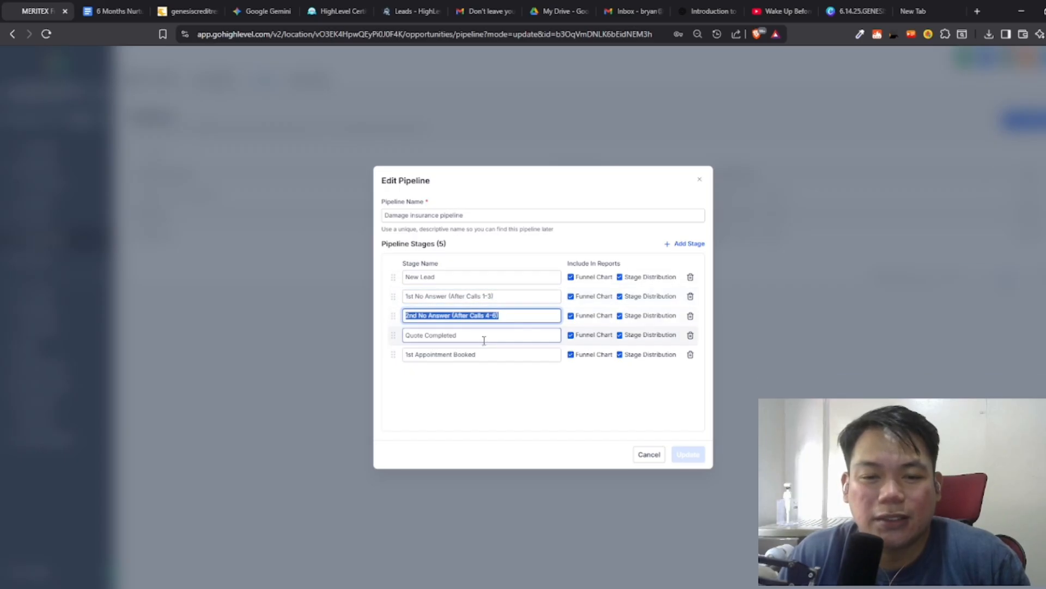
click(513, 320)
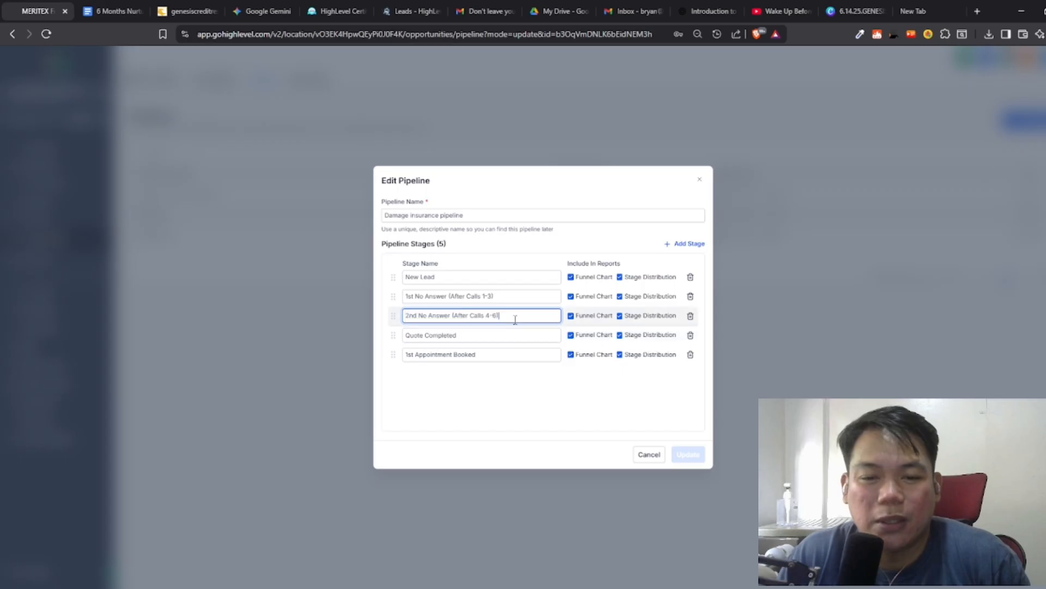
click(465, 277)
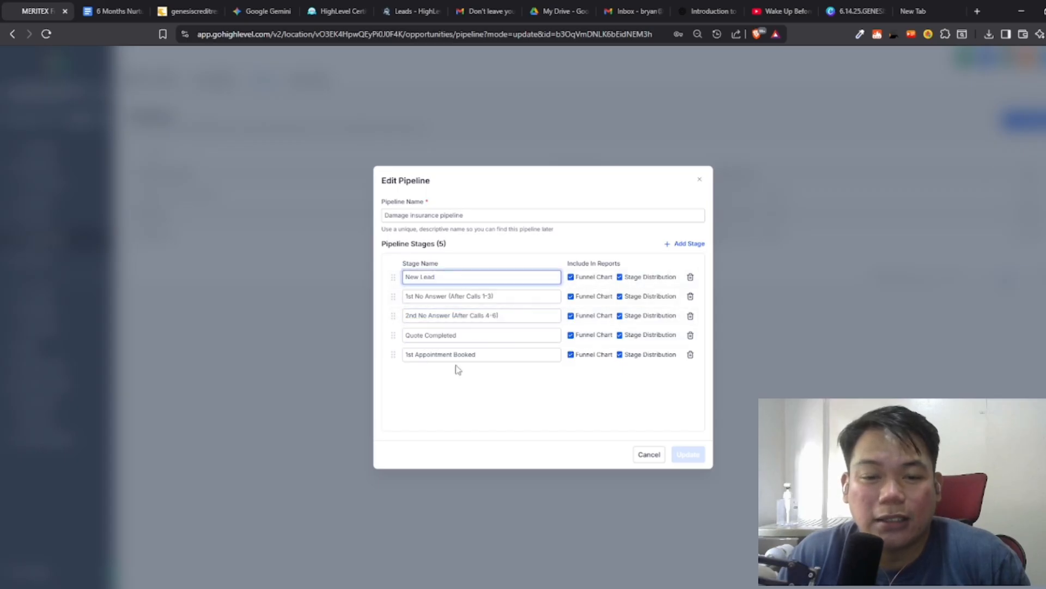
Step: Examine the Quote Completed and 1st Appointment Booked stages, and close the Damage insurance pipeline without saving
drag(469, 336, 375, 341)
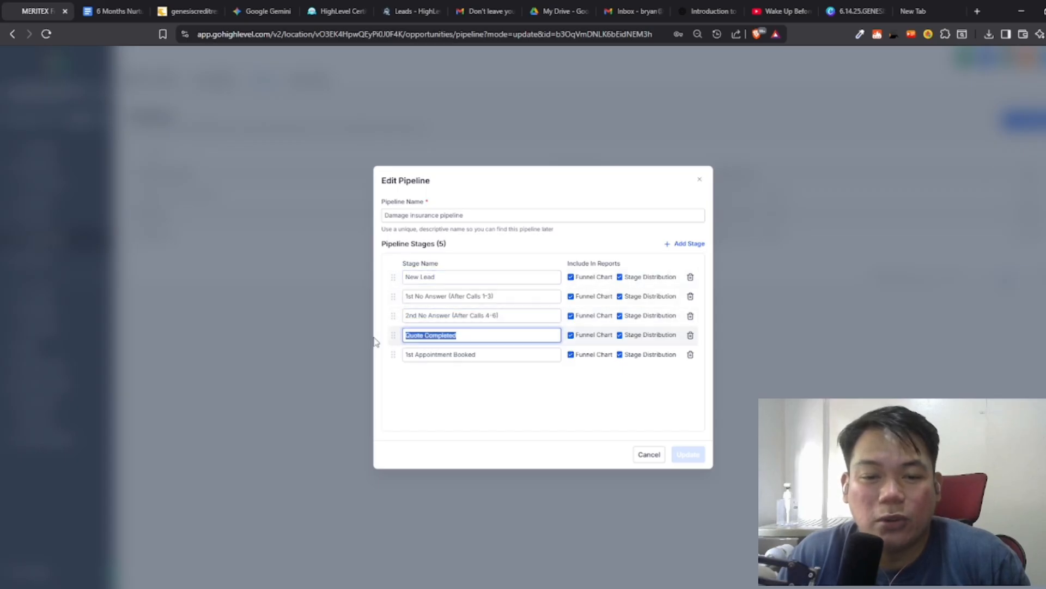
click(490, 336)
click(486, 355)
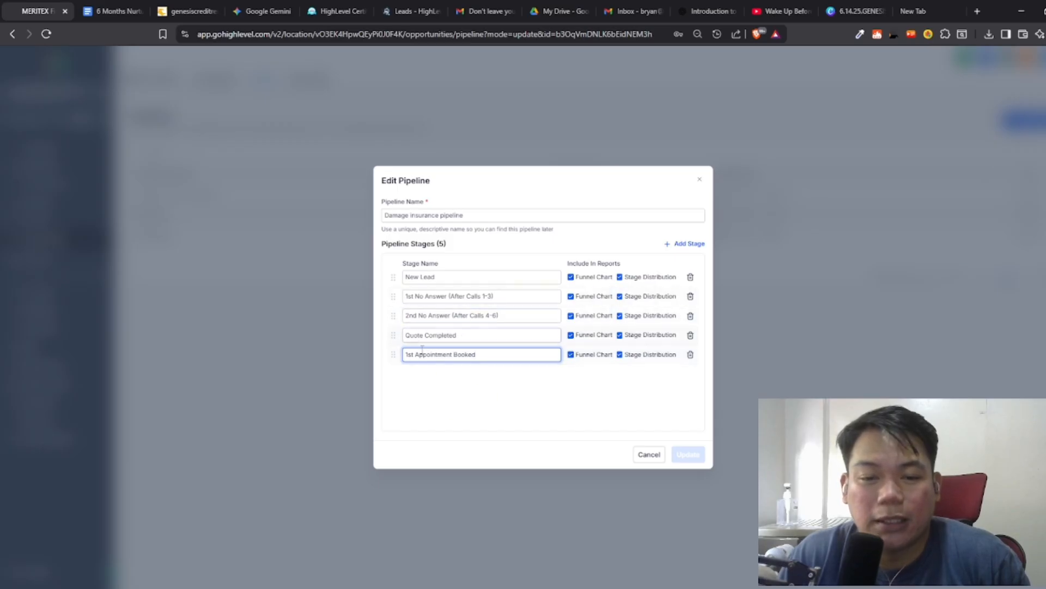
click(478, 339)
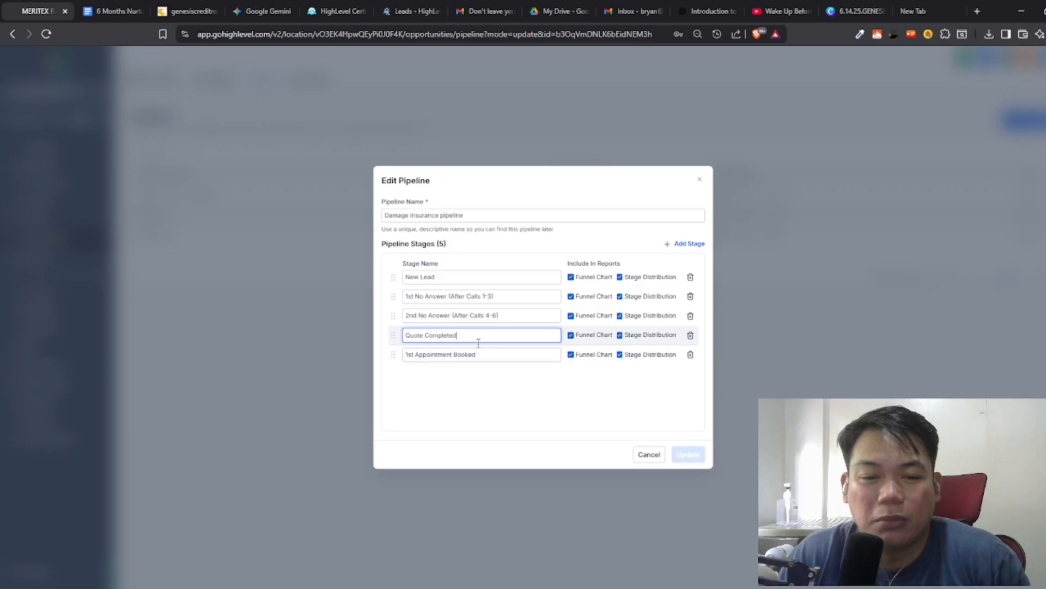
click(502, 364)
click(504, 356)
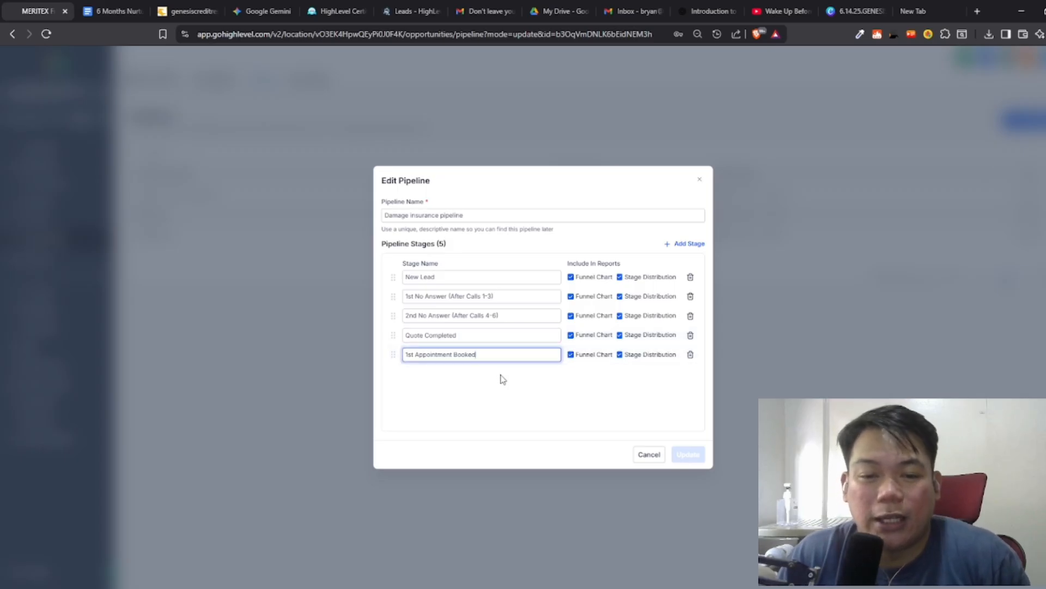
click(649, 454)
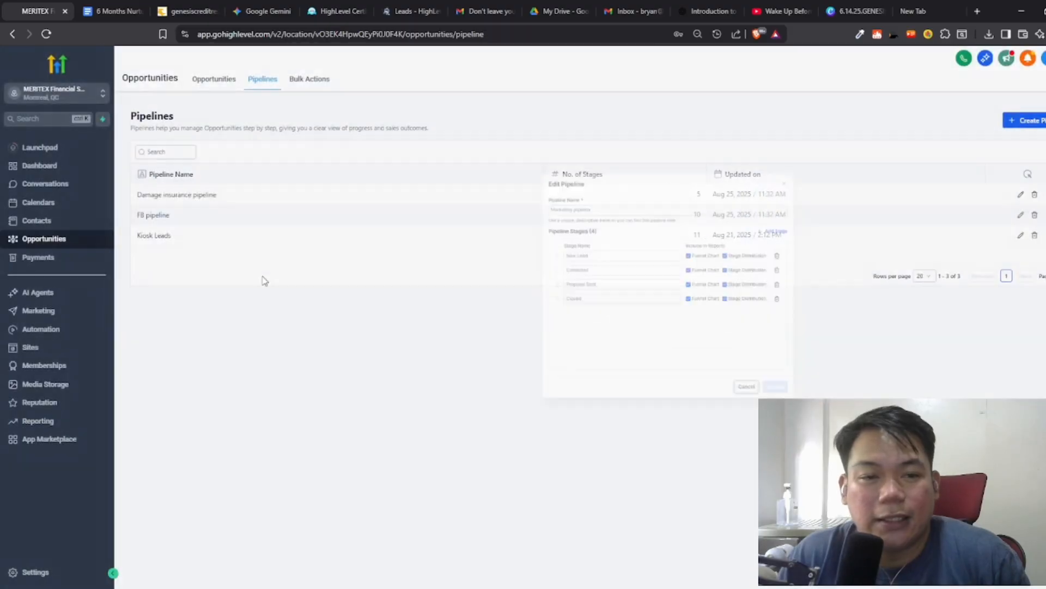
Step: Open the "Kiosk Leads" pipeline for editing and examine its stages from NEW LEAD through 1st appointment Booked
click(1021, 237)
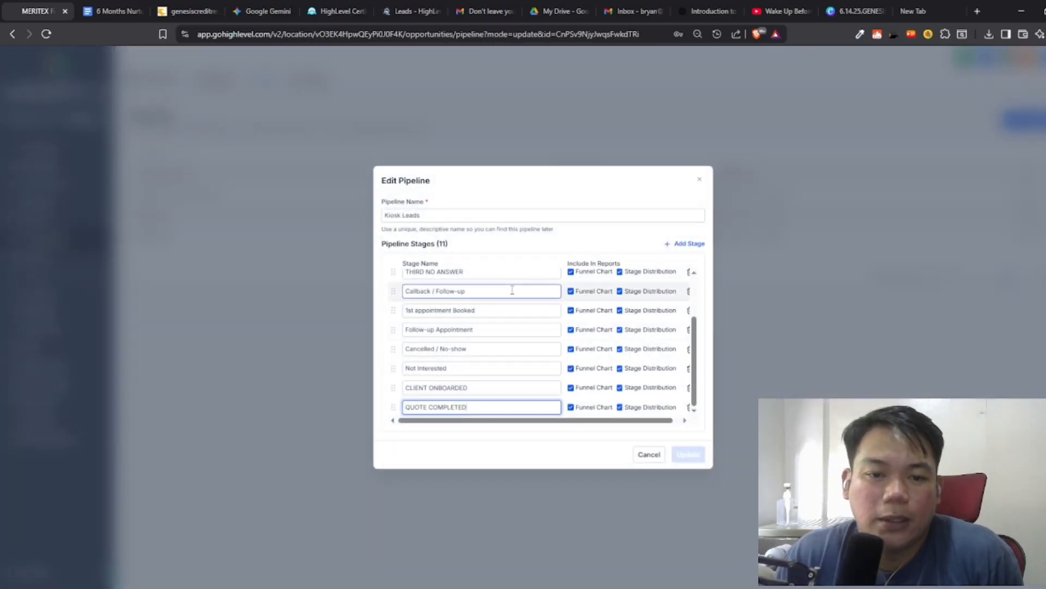
scroll(512, 294, up, 5)
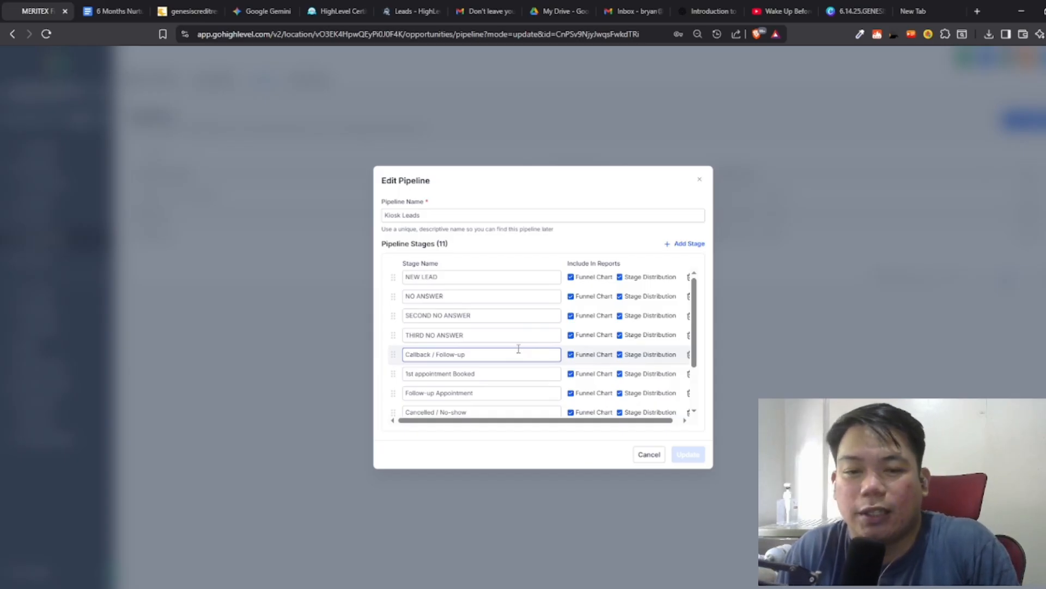
click(465, 275)
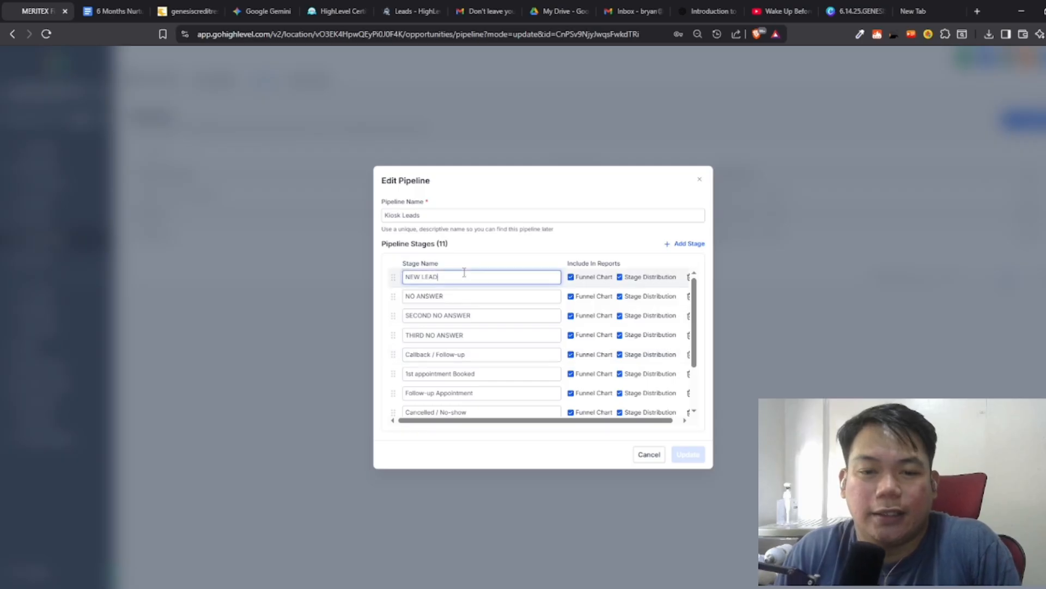
click(469, 294)
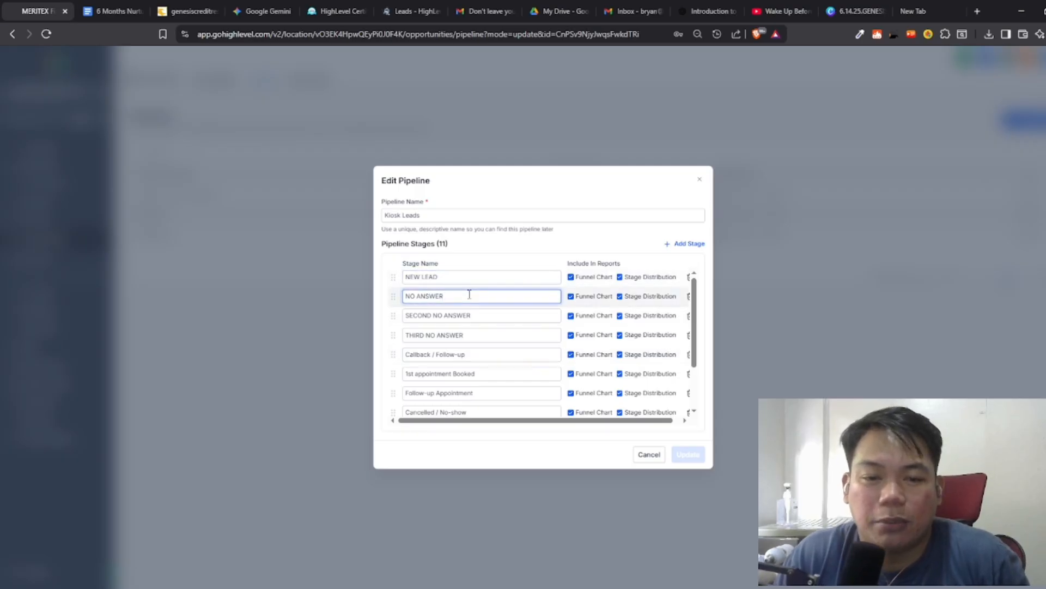
click(495, 313)
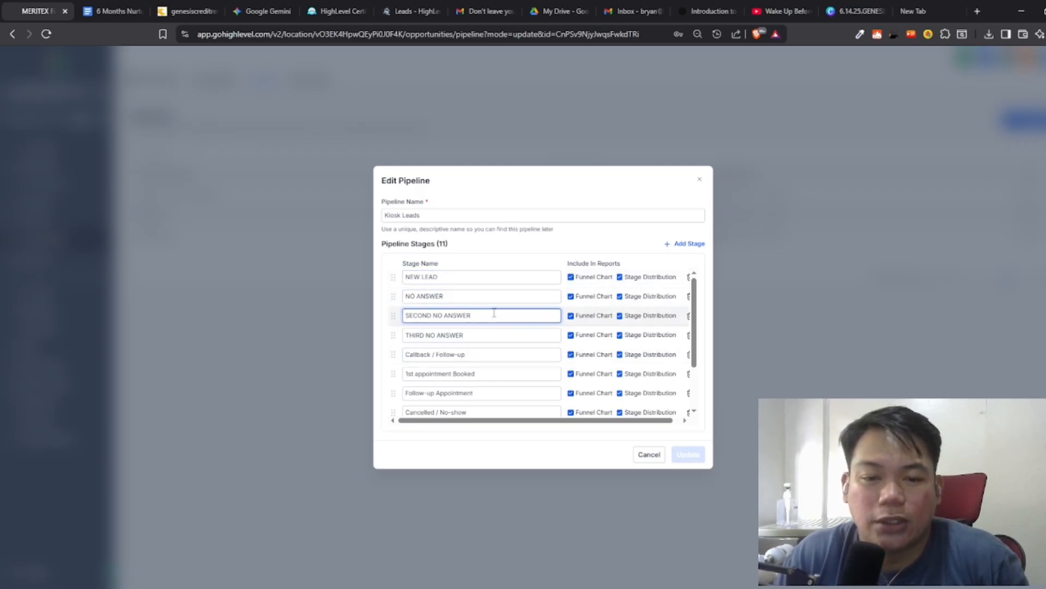
click(490, 334)
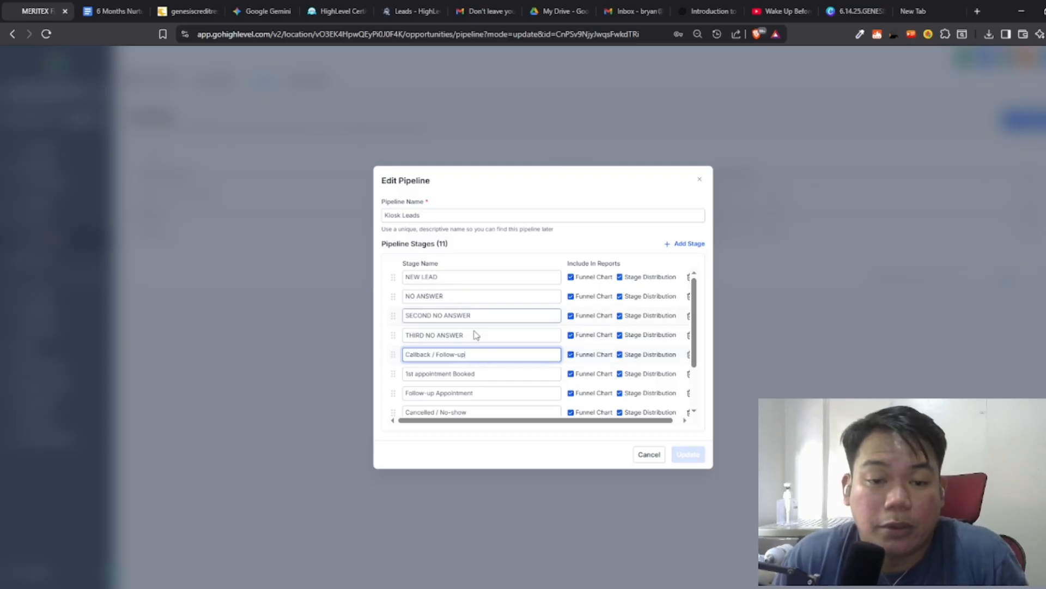
click(488, 375)
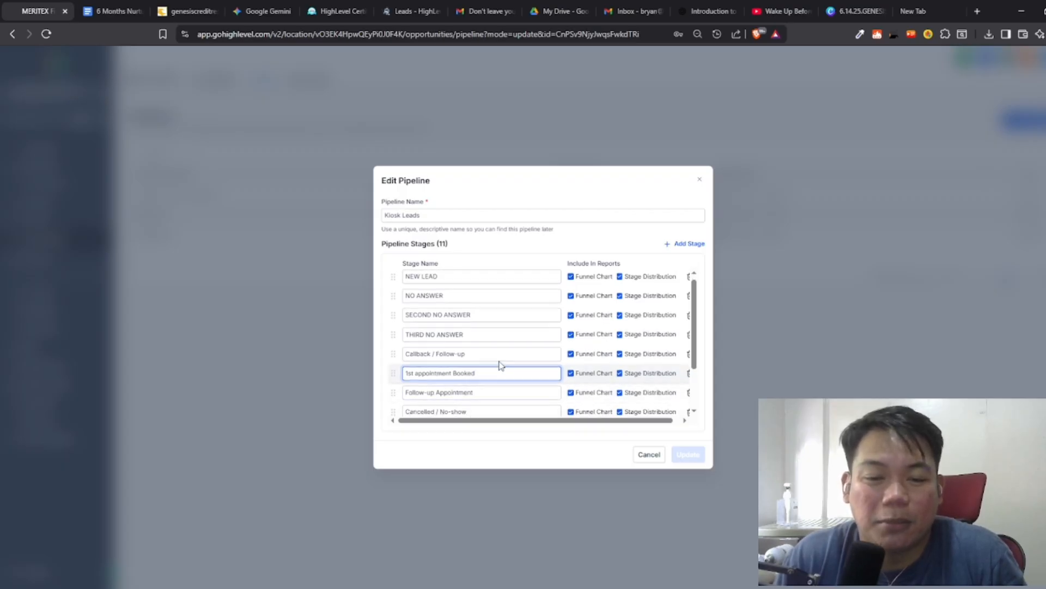
scroll(497, 362, down, 2)
scroll(494, 333, up, 2)
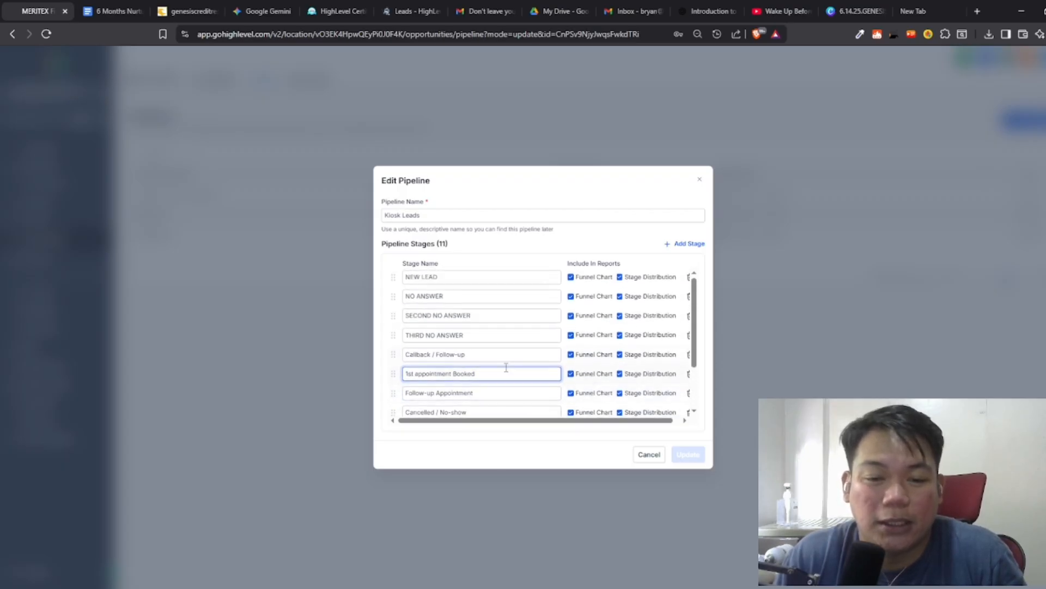
Step: Examine the Follow-up Appointment stage of the Kiosk Leads pipeline in relation to the surrounding stages
click(522, 394)
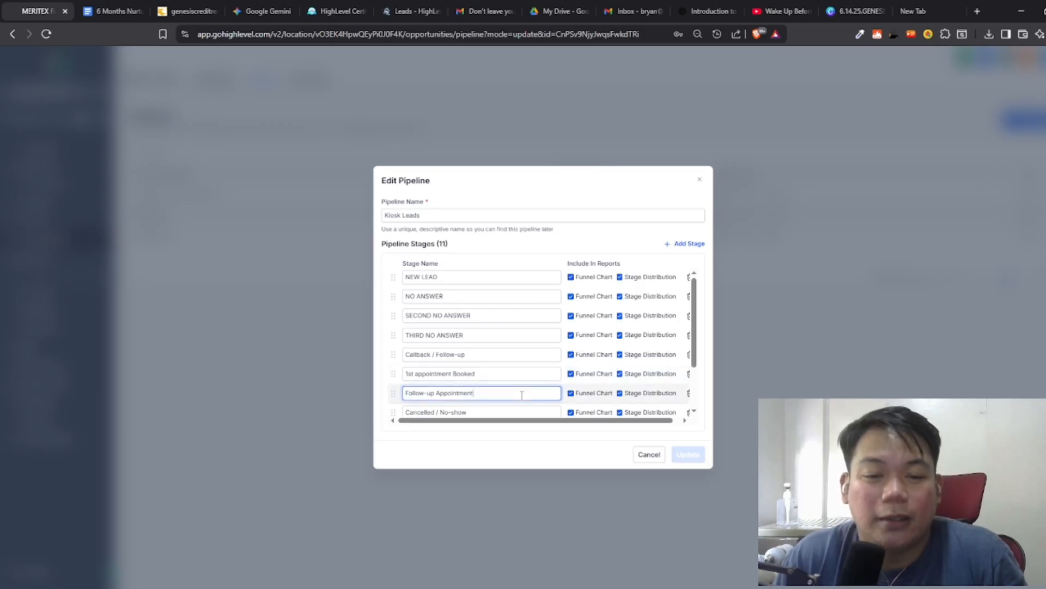
scroll(513, 381, down, 2)
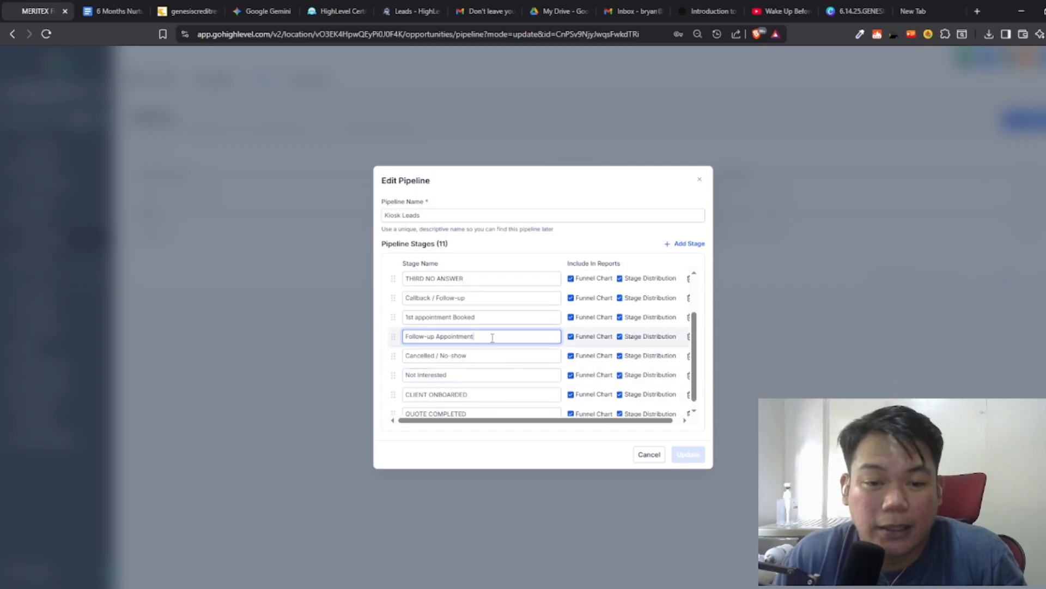
scroll(492, 338, up, 2)
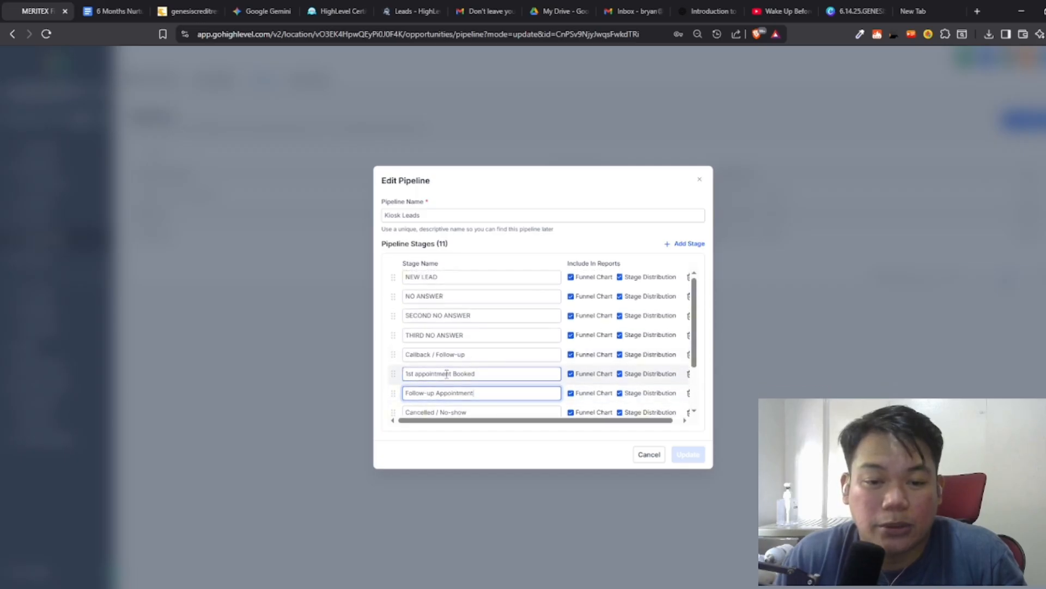
click(486, 393)
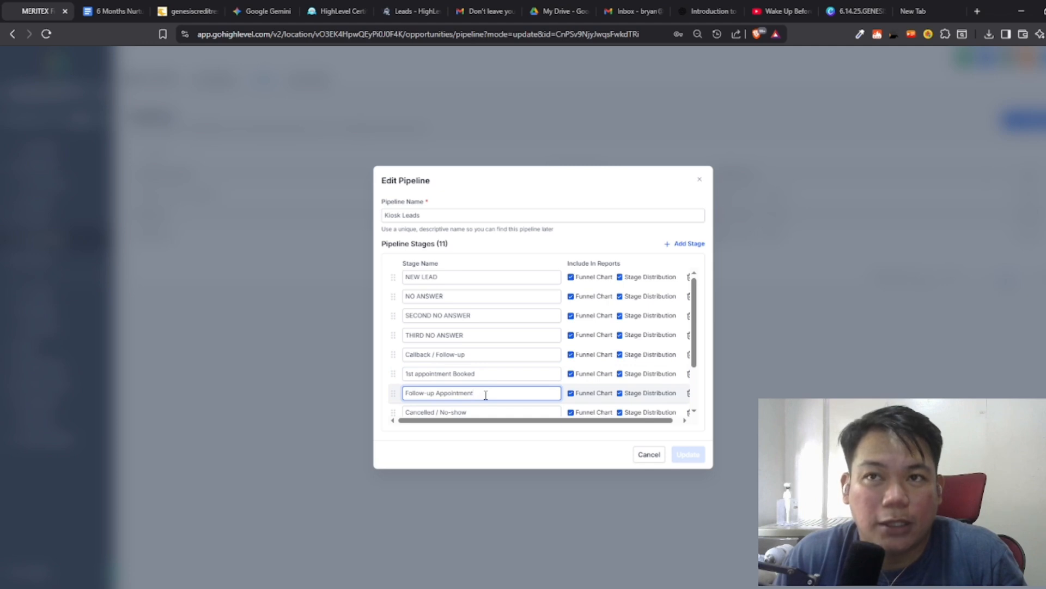
Step: Examine the Cancelled / No-show and Not Interested stages of the Kiosk Leads pipeline
scroll(485, 395, down, 2)
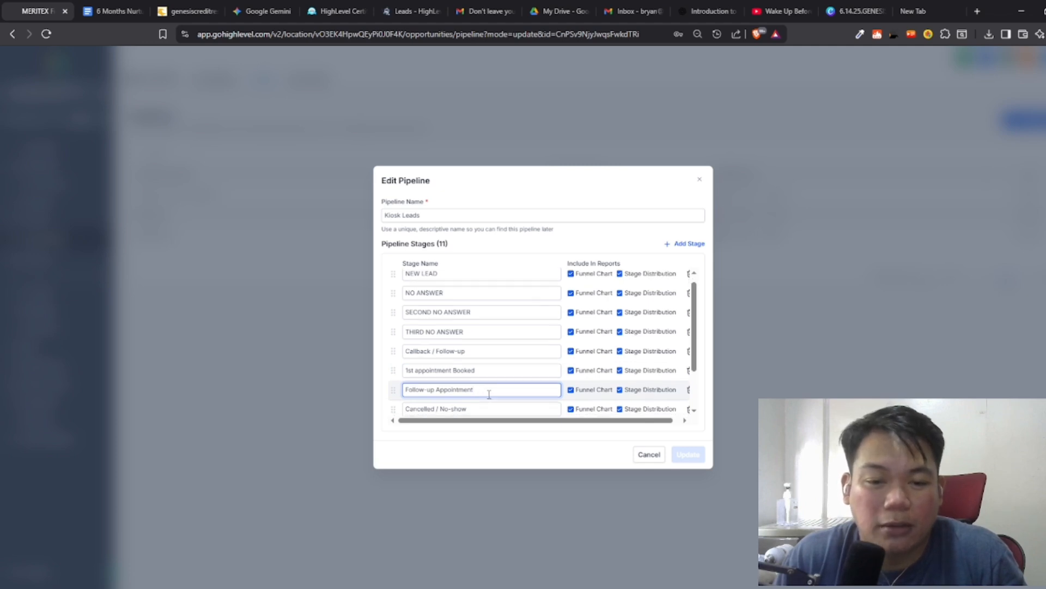
click(493, 355)
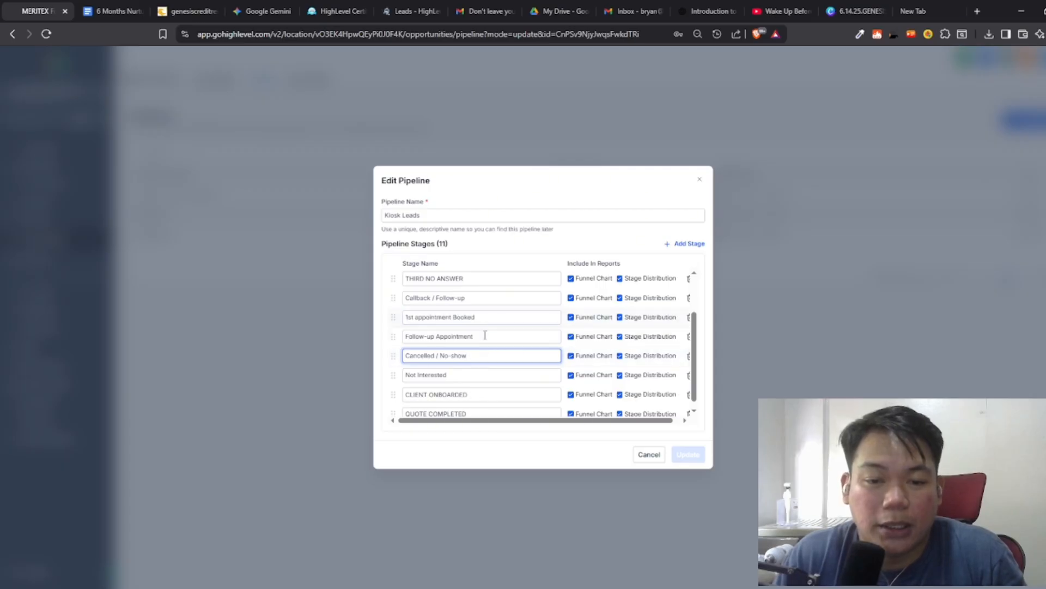
click(468, 372)
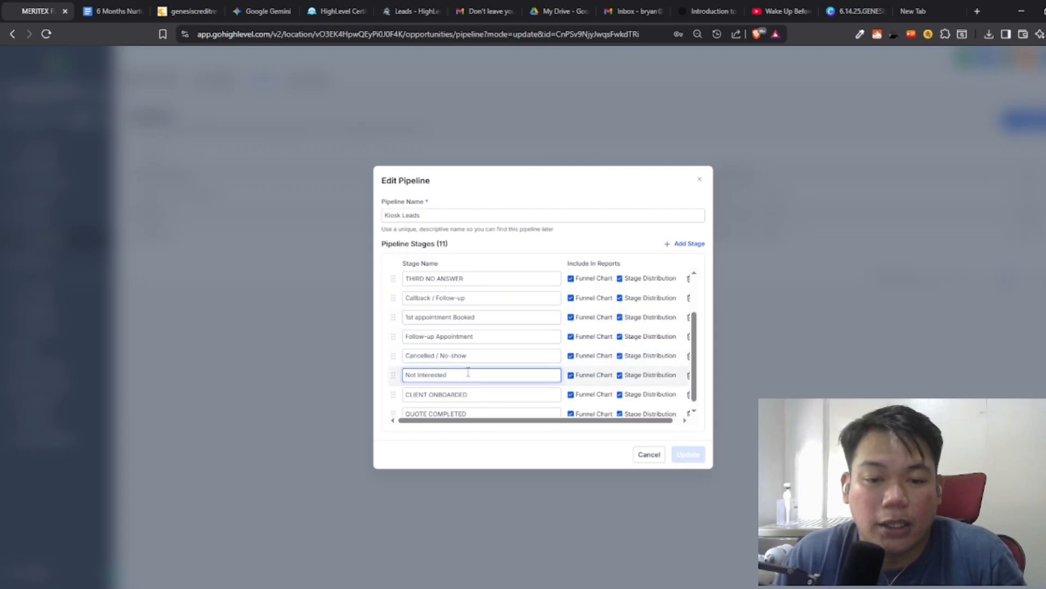
scroll(468, 372, up, 2)
click(475, 357)
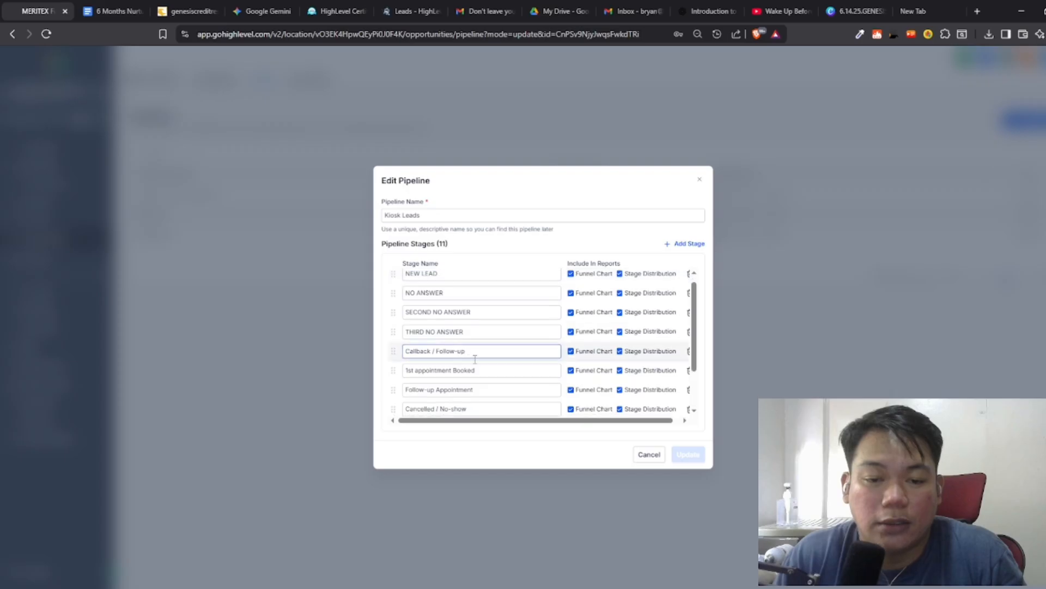
scroll(474, 359, down, 2)
click(474, 367)
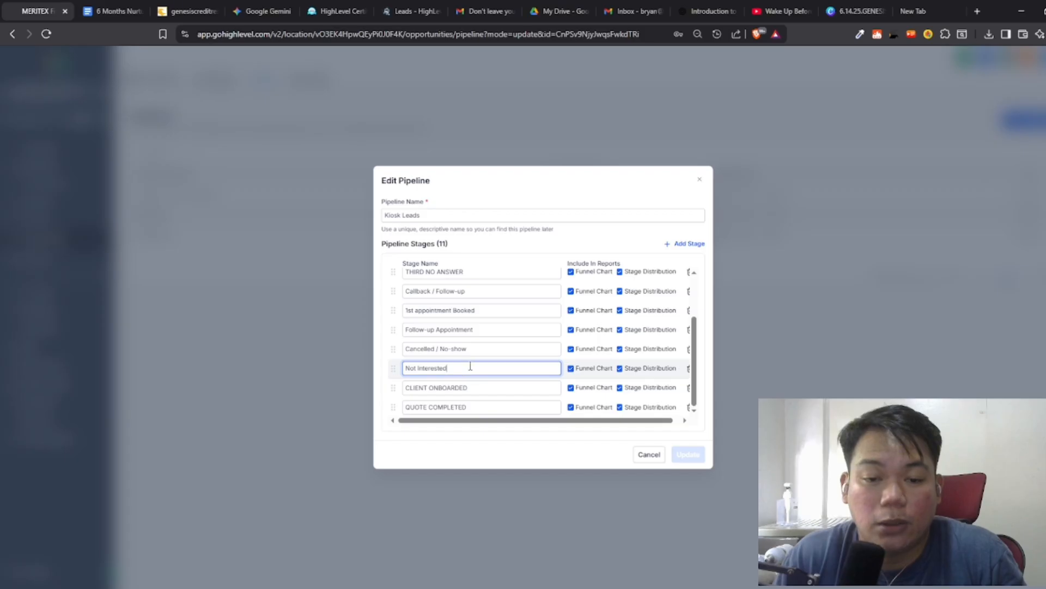
Step: Examine the CLIENT ONBOARDED and QUOTE COMPLETED stages, and close the Kiosk Leads pipeline without saving
drag(491, 392, 410, 393)
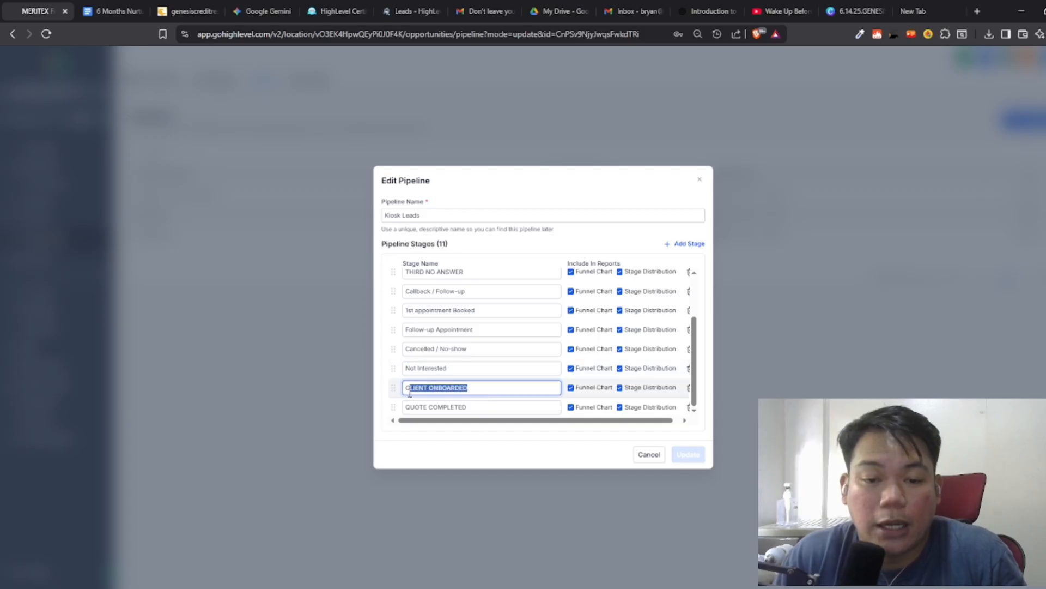
click(478, 386)
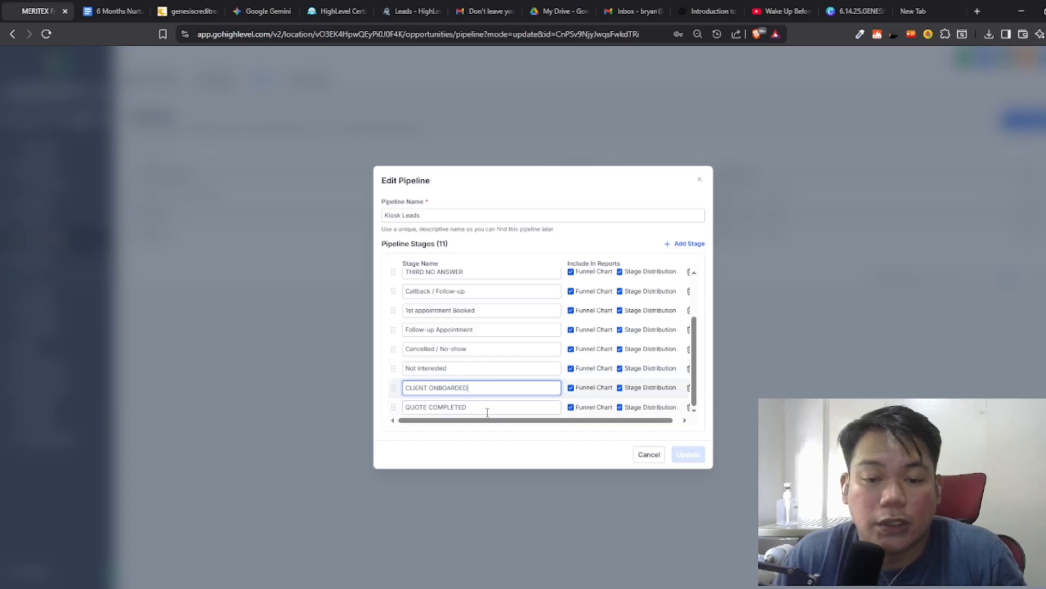
click(488, 409)
scroll(487, 409, up, 3)
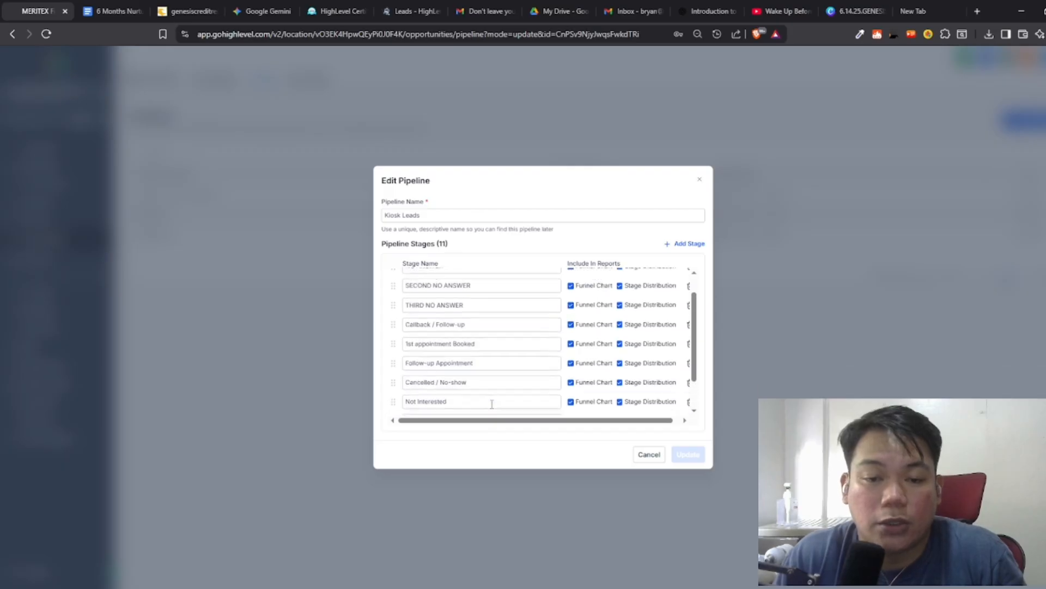
scroll(491, 406, down, 3)
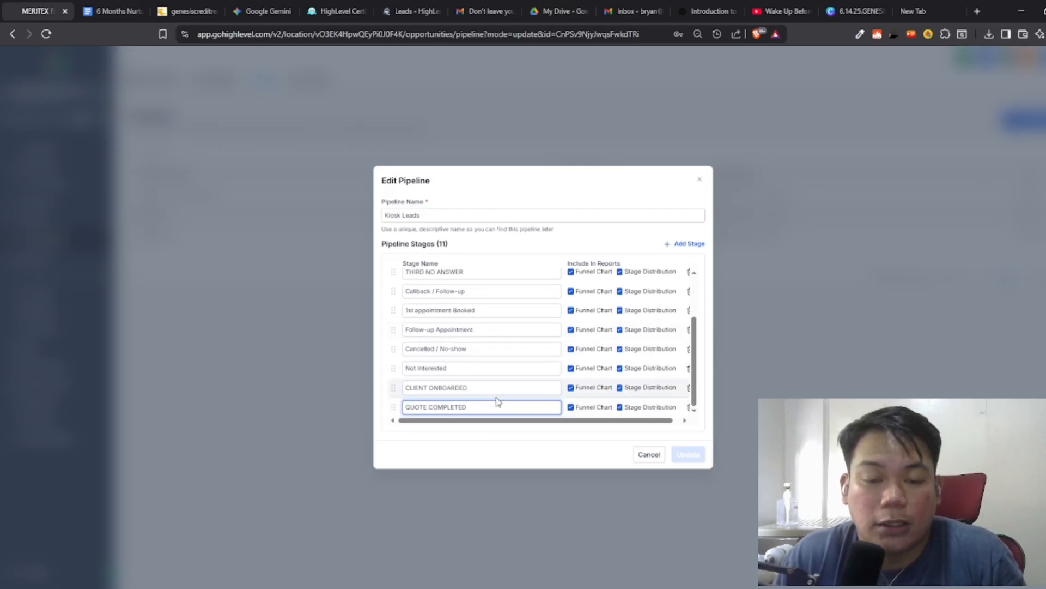
scroll(498, 402, up, 3)
scroll(498, 393, down, 3)
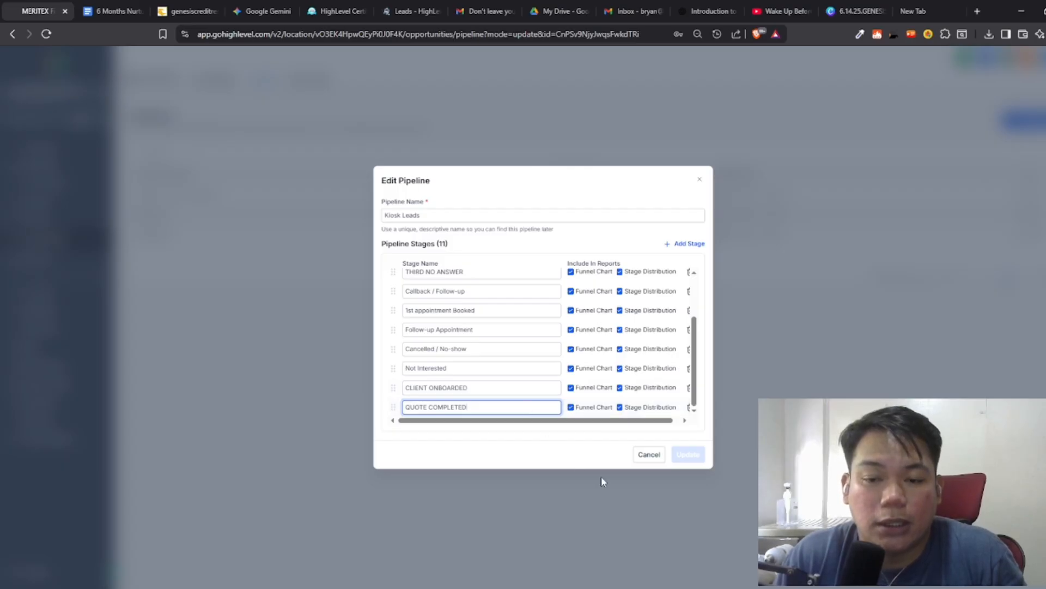
click(658, 455)
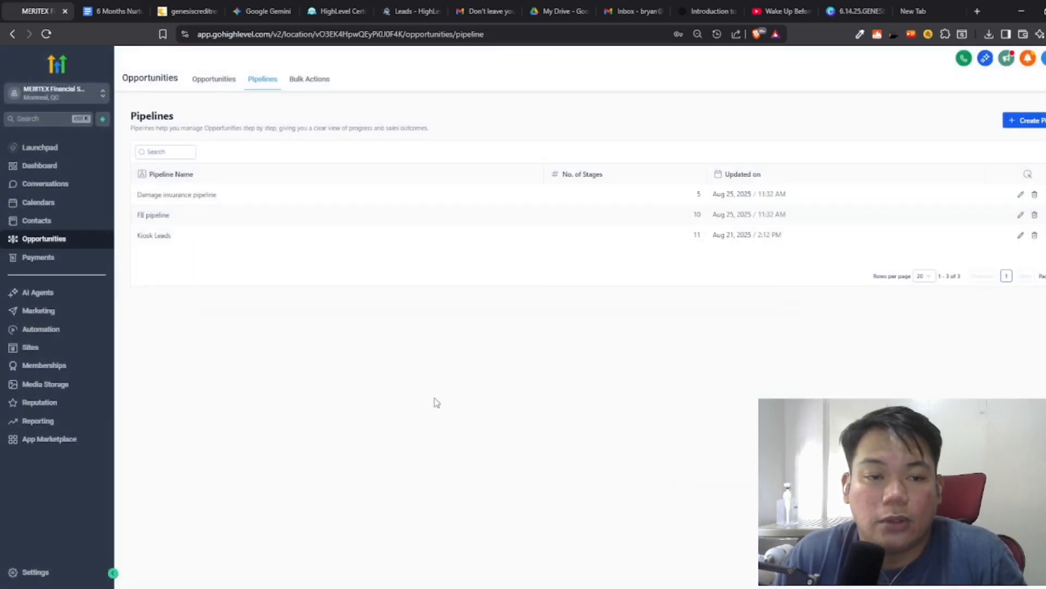
Step: Open the automation workflow list and examine the existing workflows down to STAGE 5: 1st Appointment Booked
click(63, 331)
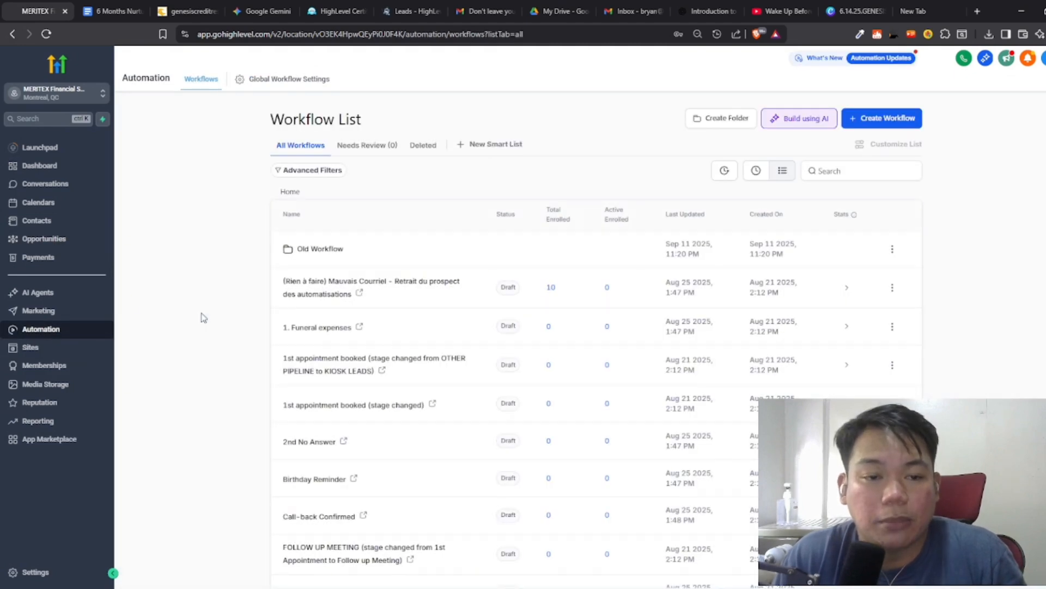
scroll(481, 295, down, 3)
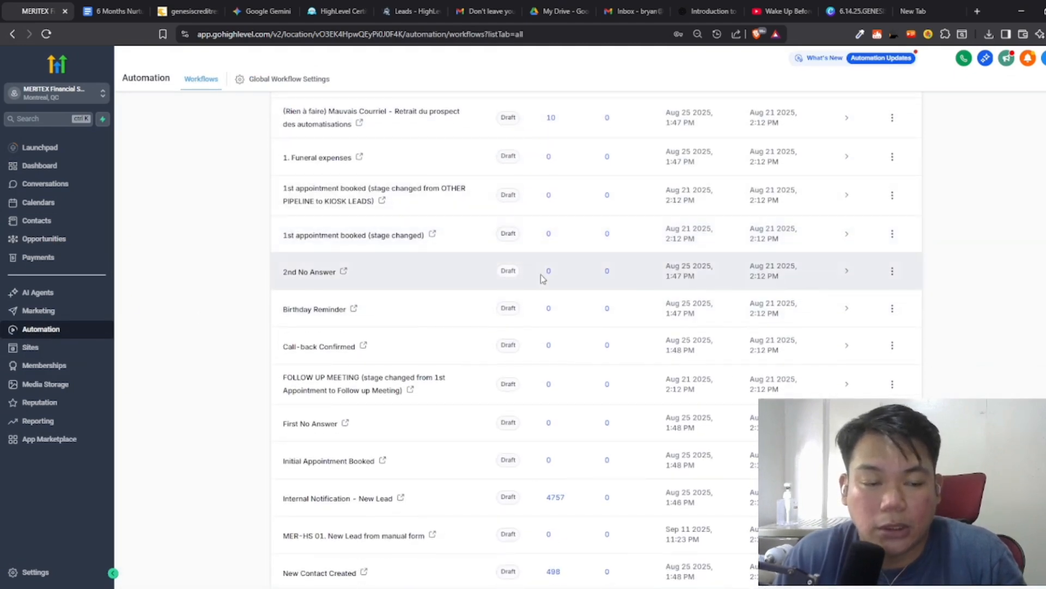
scroll(600, 345, up, 2)
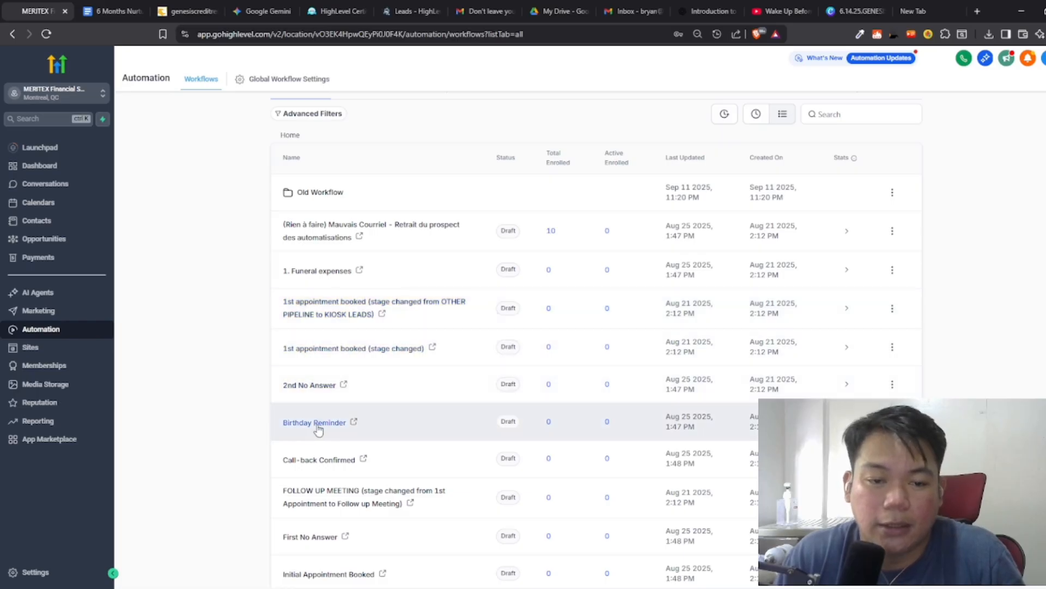
scroll(332, 490, down, 2)
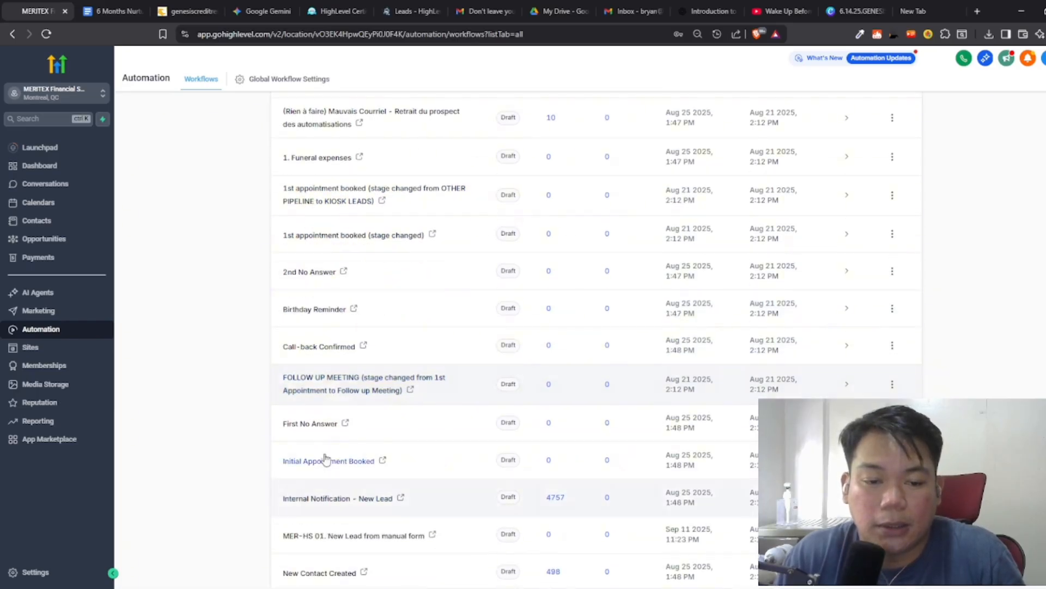
scroll(326, 459, down, 6)
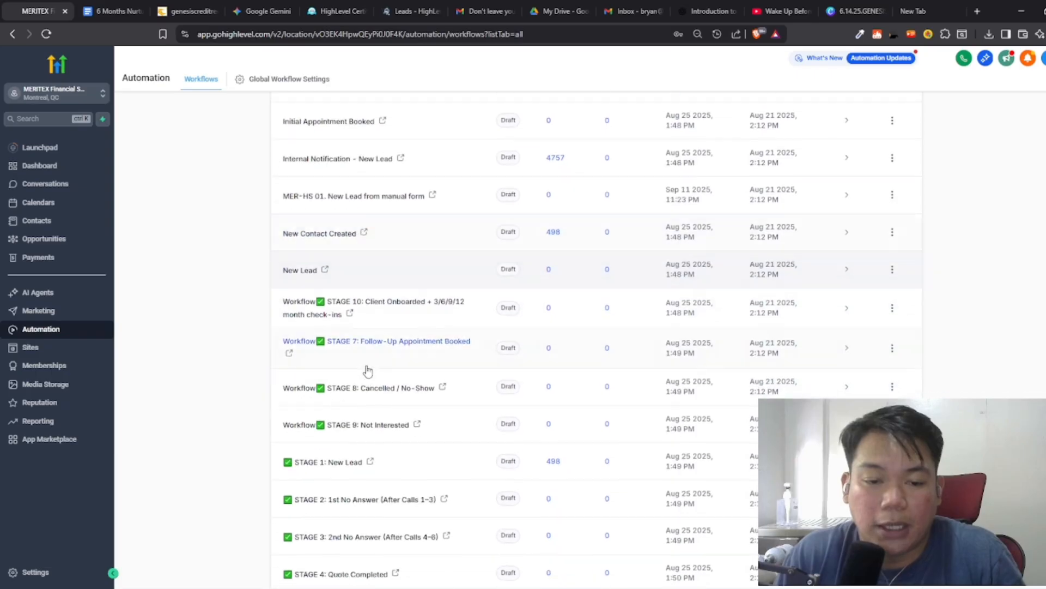
scroll(402, 382, down, 2)
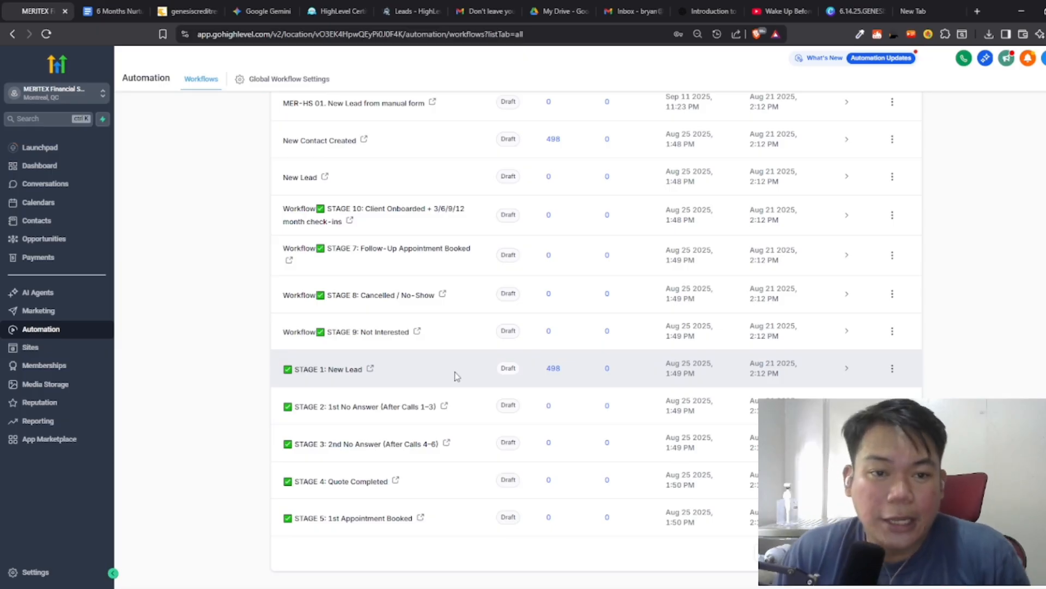
scroll(436, 363, up, 2)
scroll(417, 346, down, 2)
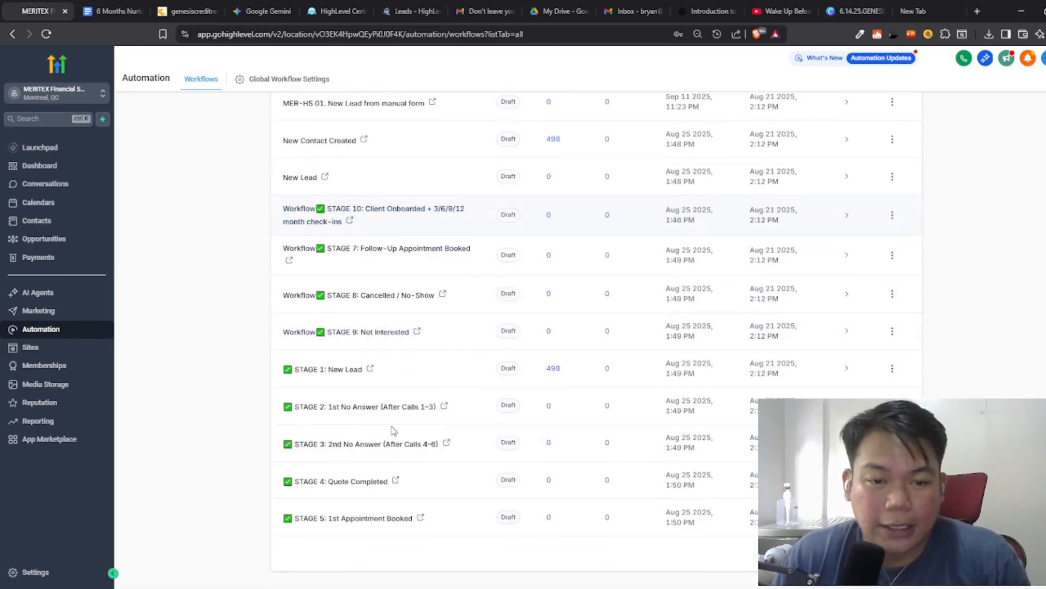
Step: Open the "STAGE 1: New Lead" workflow and read the English and French message in its SMS action
click(365, 369)
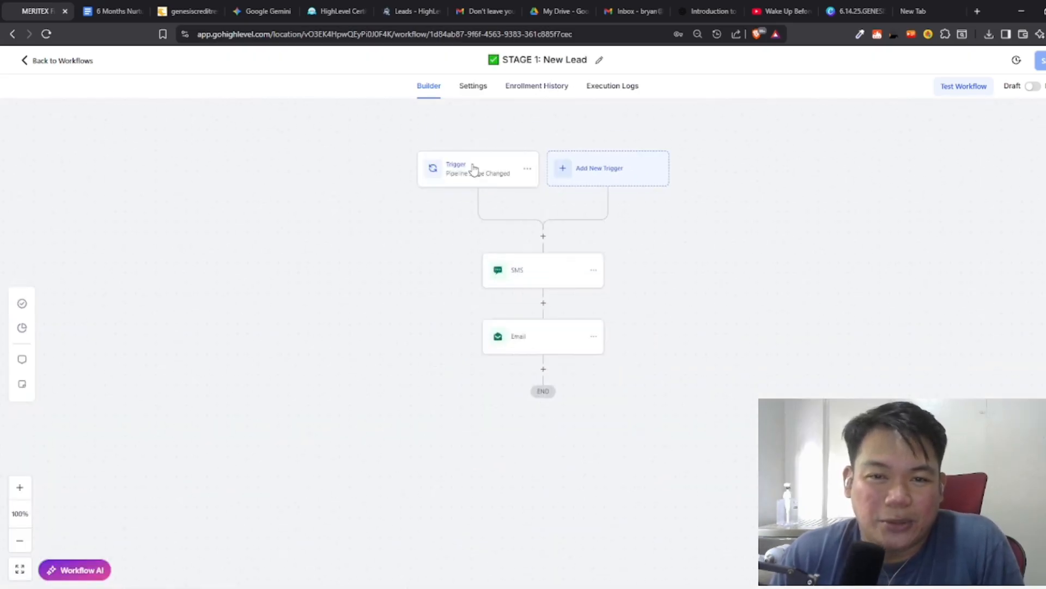
click(534, 275)
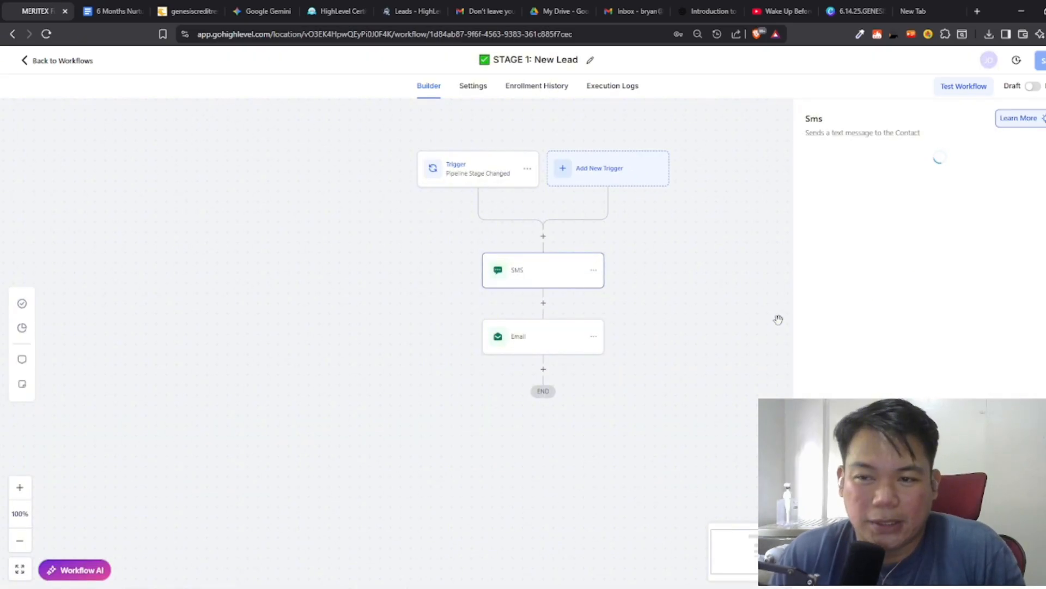
scroll(958, 356, down, 1)
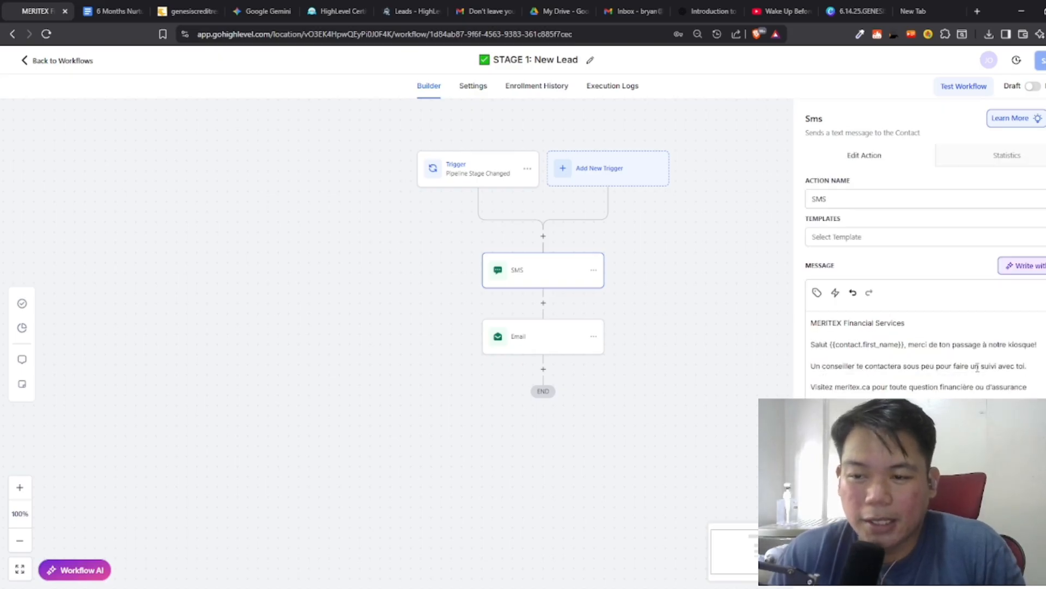
scroll(921, 354, up, 2)
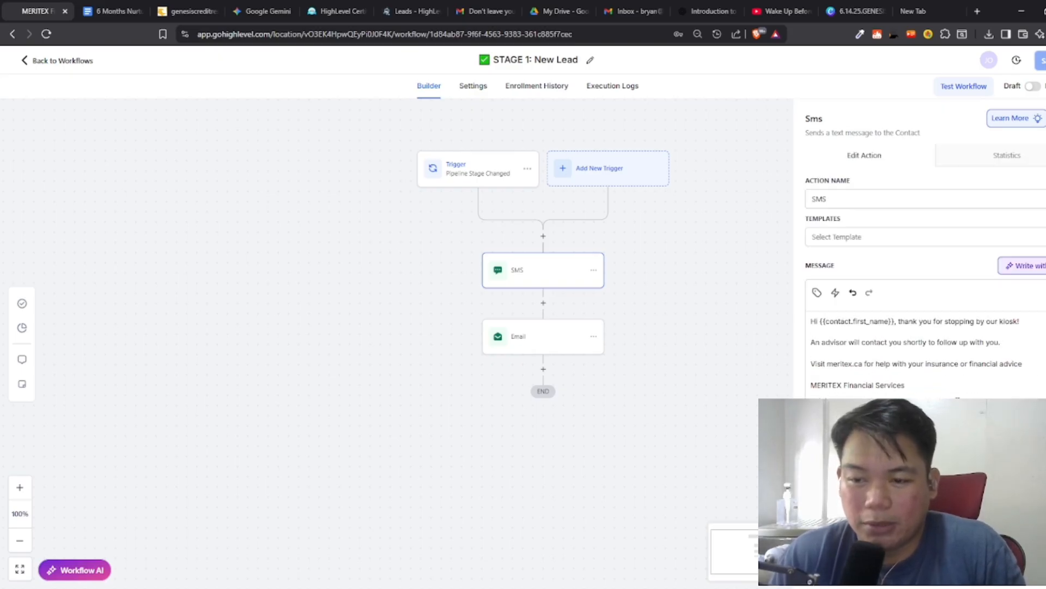
Step: Read the subject and bilingual message of the STAGE 1 workflow's Email action, and return to the workflow list
click(554, 340)
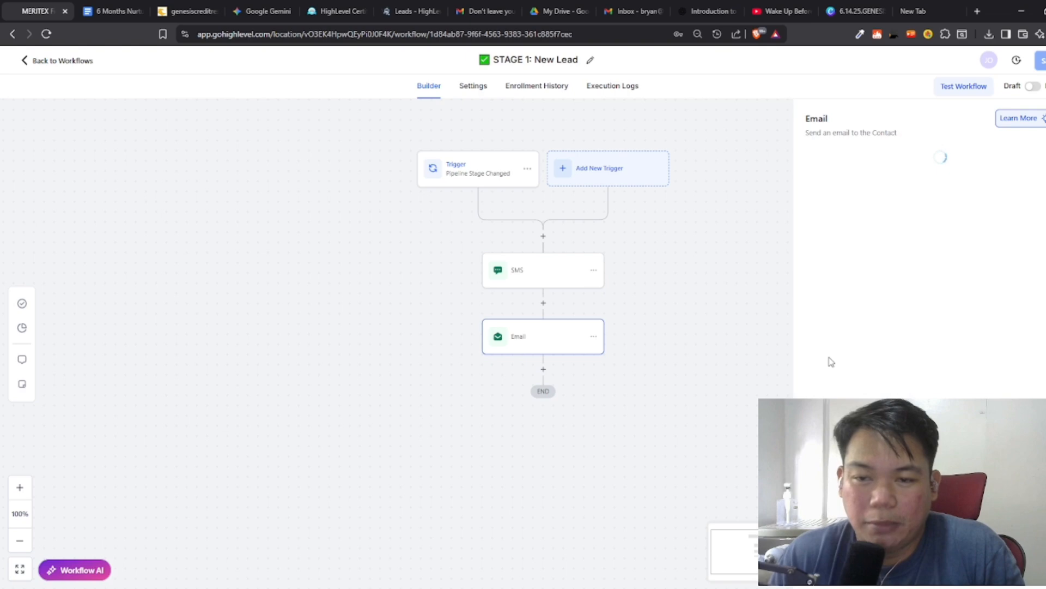
scroll(961, 364, down, 4)
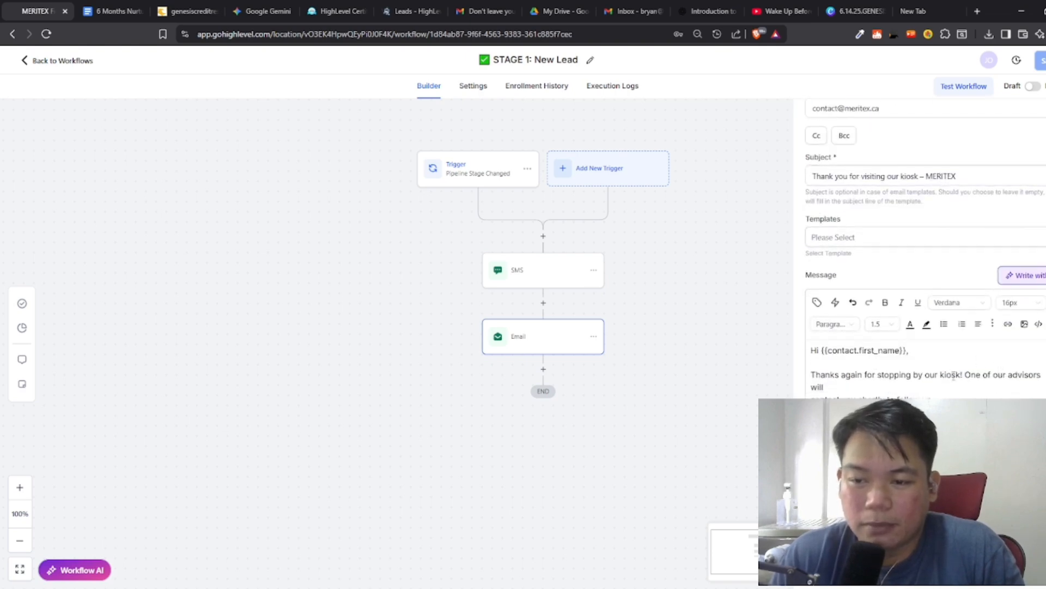
scroll(964, 382, down, 2)
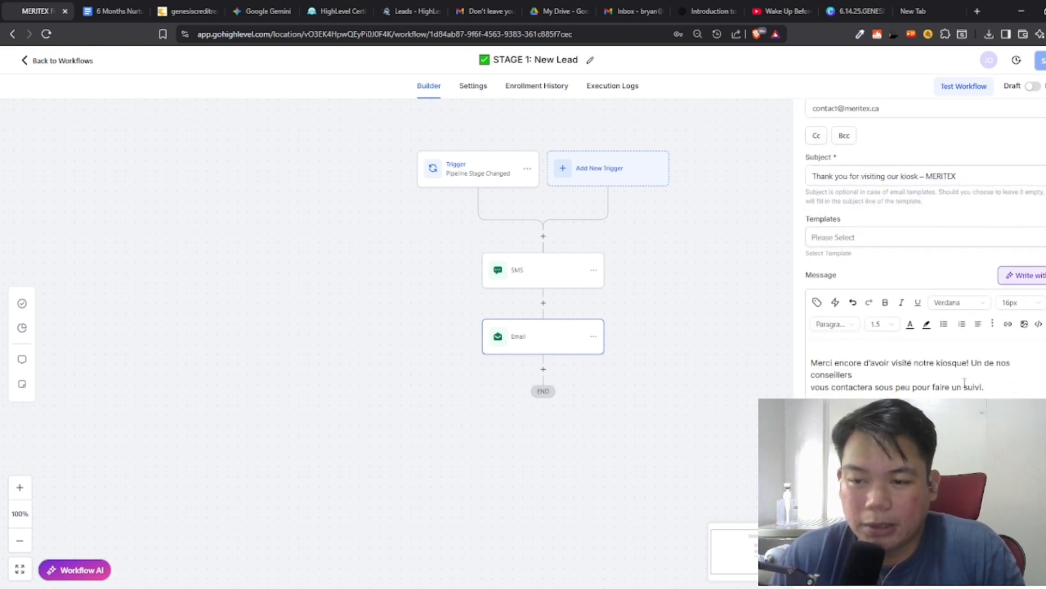
scroll(965, 382, up, 3)
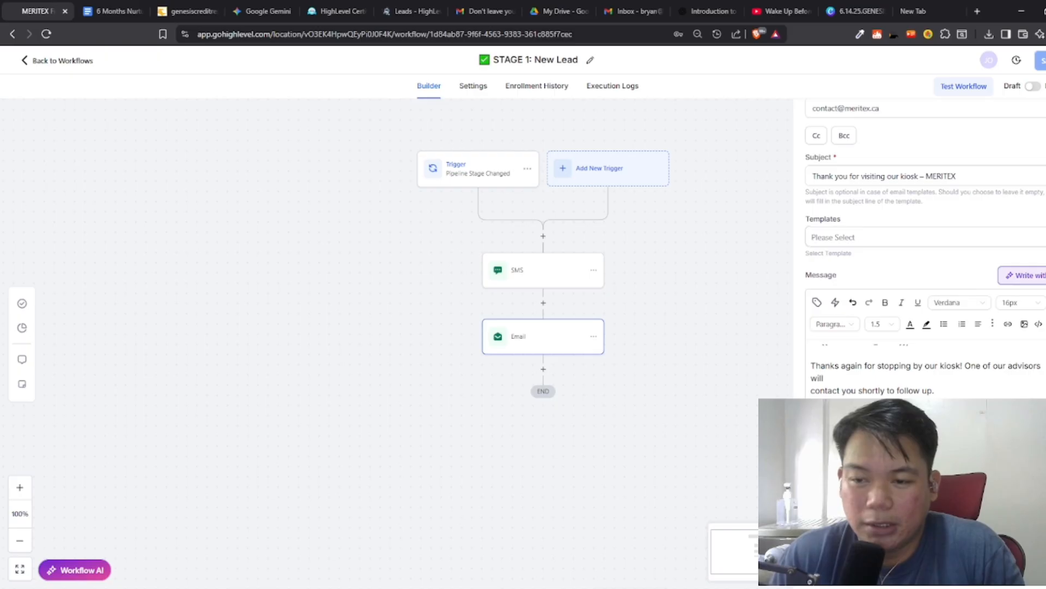
scroll(926, 371, up, 1)
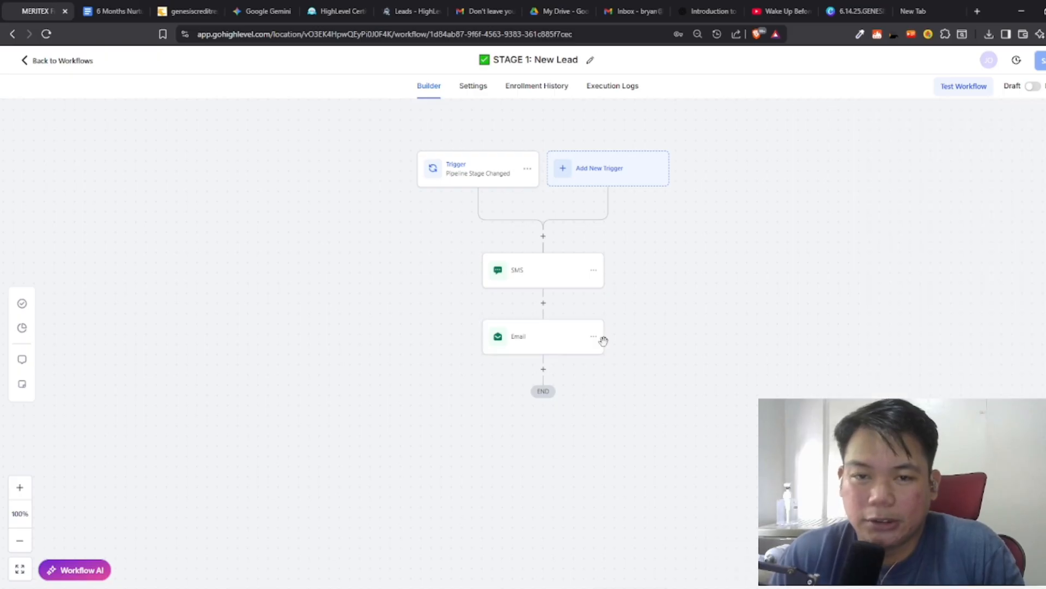
click(43, 65)
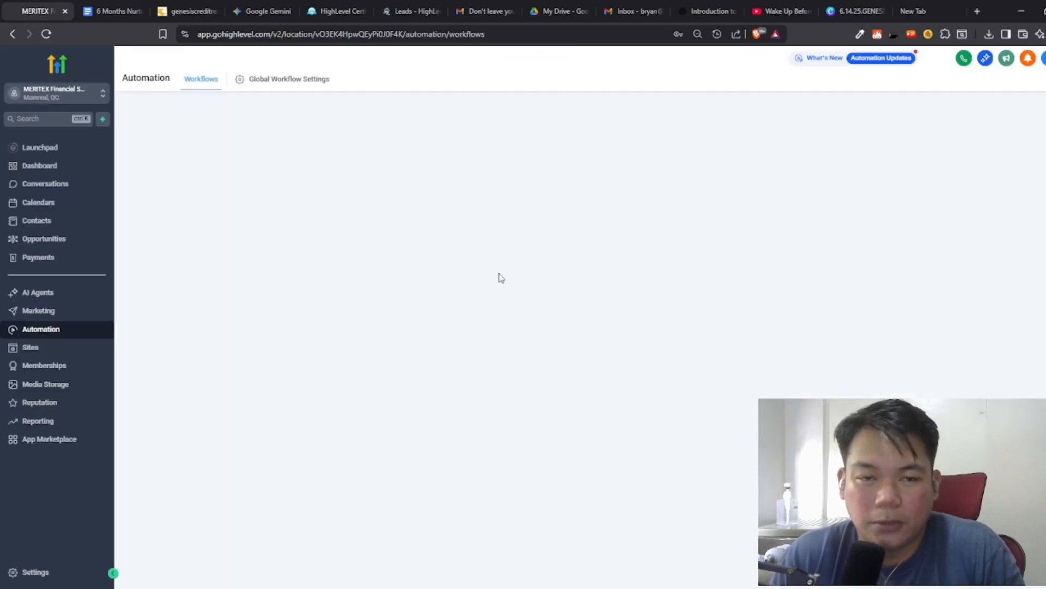
Step: Open the "STAGE 2: 1st No Answer (After Calls 1–3)" workflow and read its SMS action's message
scroll(533, 290, down, 11)
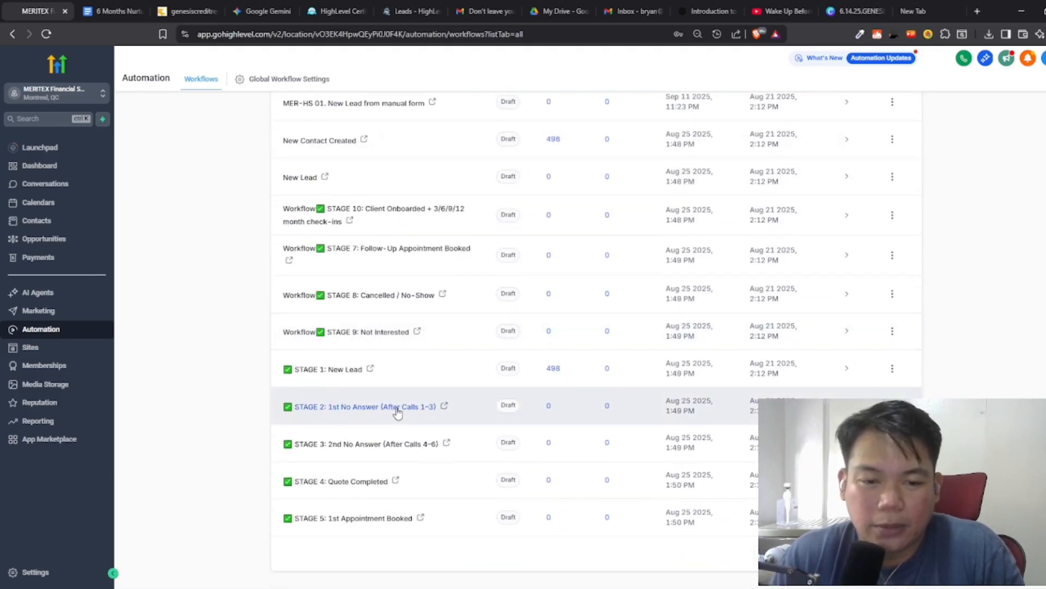
click(424, 406)
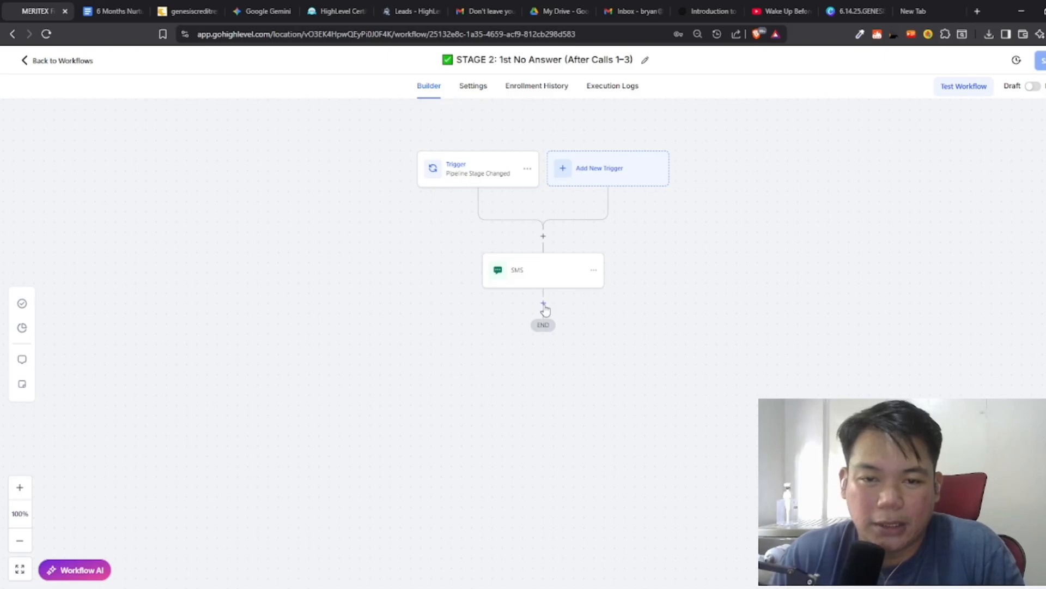
click(545, 270)
scroll(942, 344, down, 3)
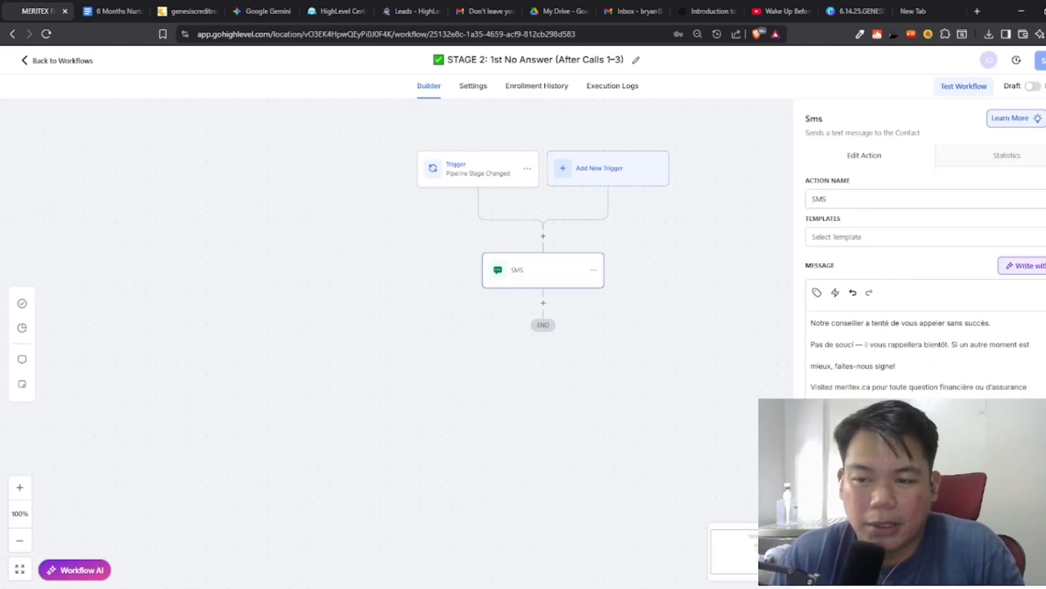
Step: Reread the STAGE 2 workflow's bilingual SMS message, inspect its Pipeline Stage Changed trigger filters, and return to the workflow list
scroll(921, 354, up, 4)
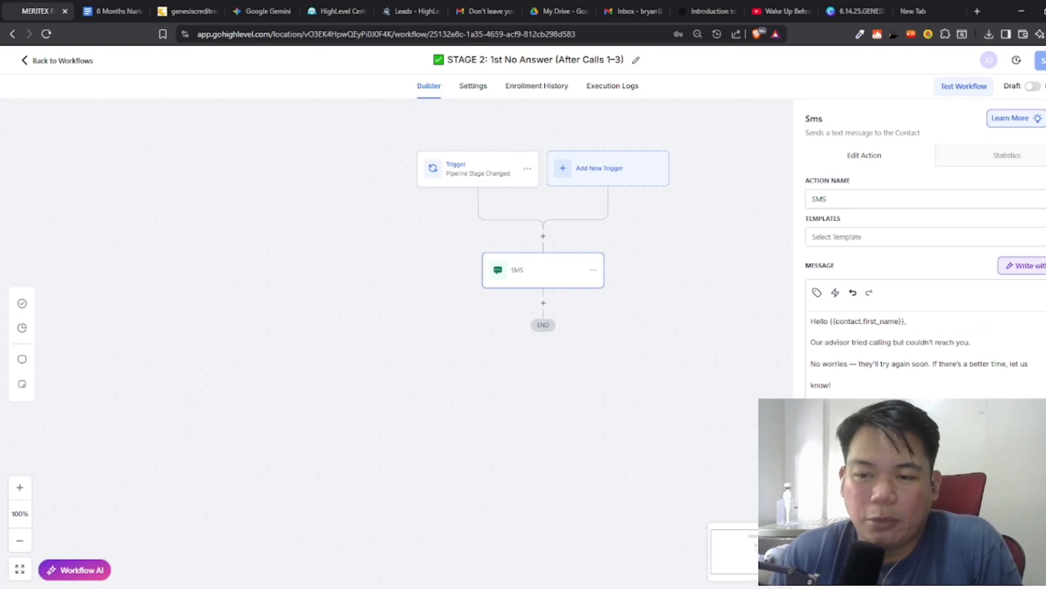
scroll(959, 394, down, 4)
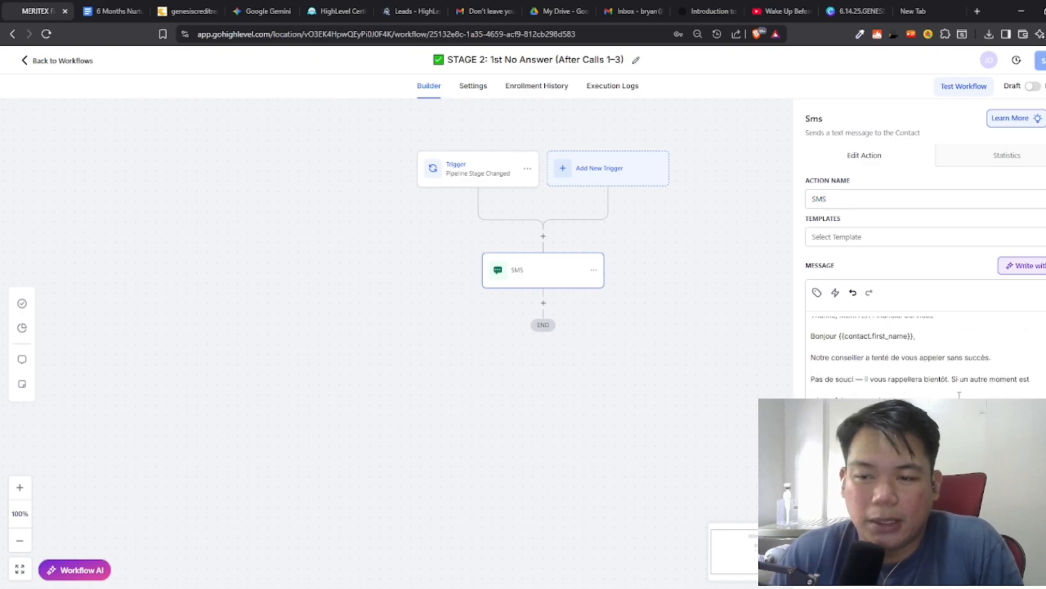
scroll(959, 394, down, 1)
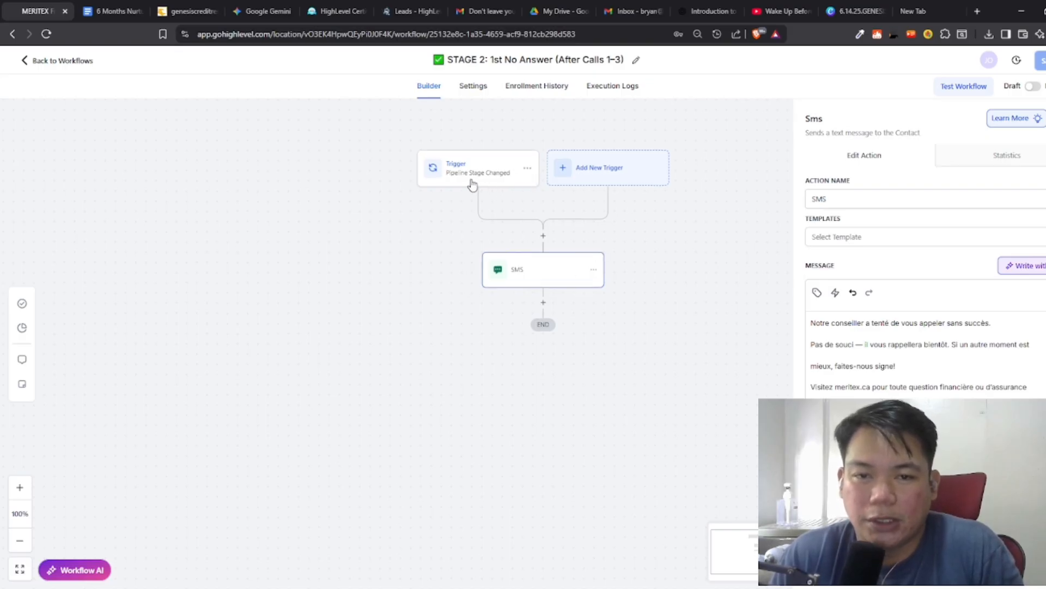
click(492, 179)
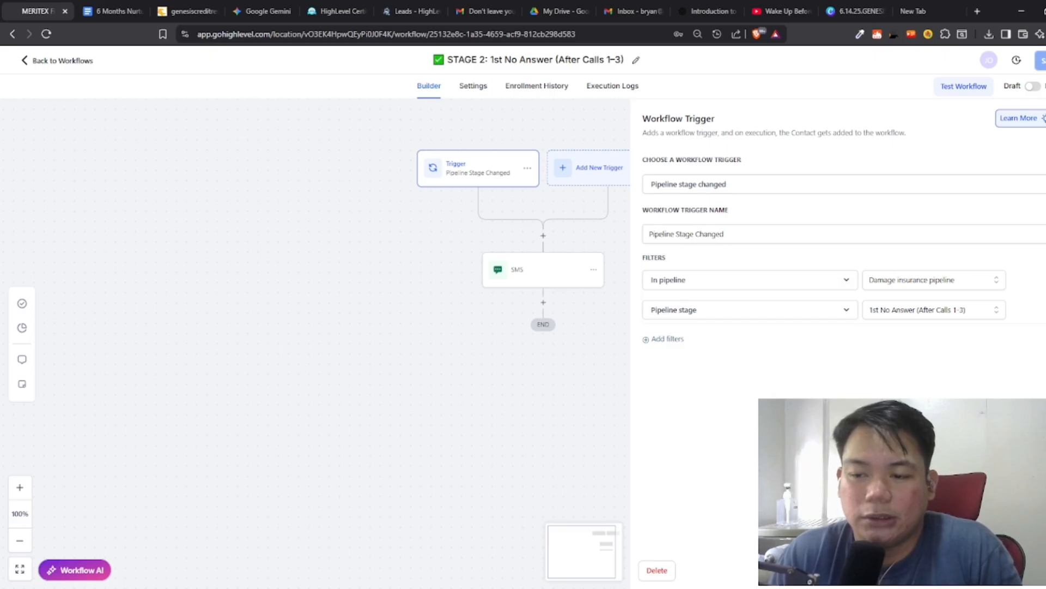
click(298, 162)
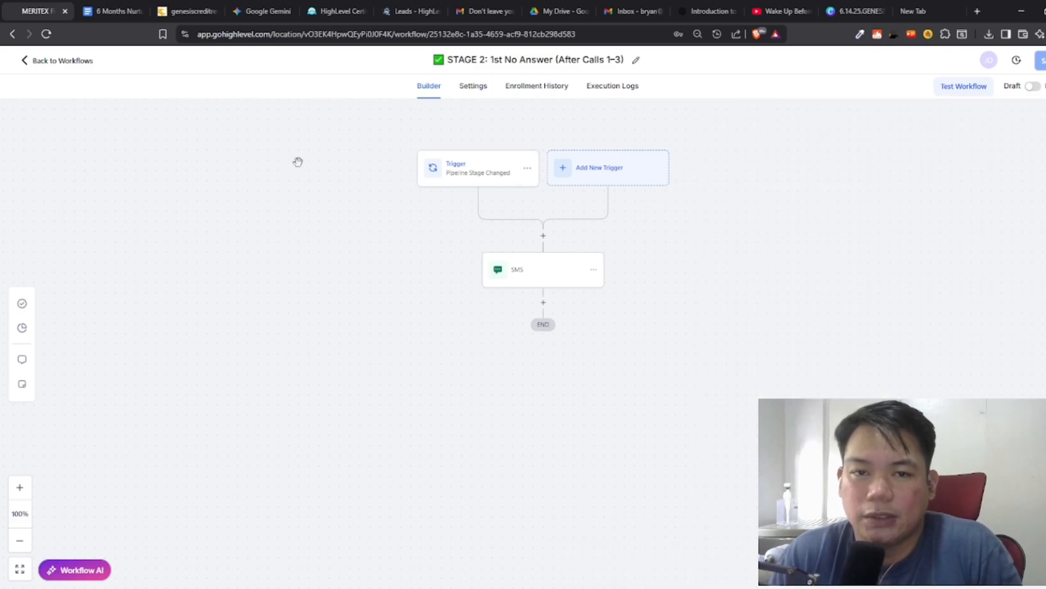
click(48, 59)
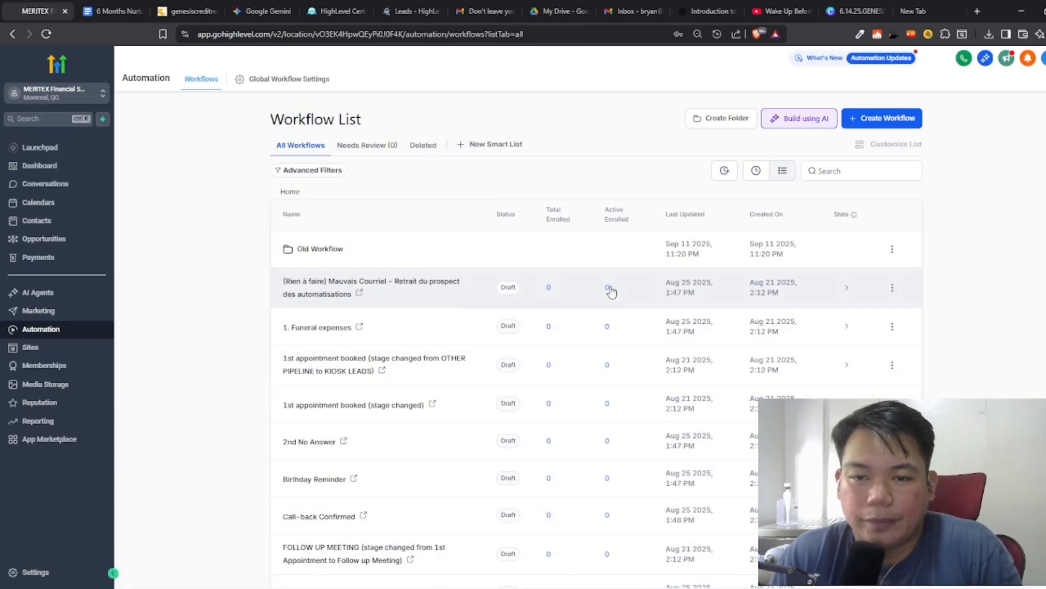
Step: Open the "STAGE 3: 2nd No Answer (After Calls 4–6)" workflow, inspect its trigger's pipeline and stage filters, and return to the workflow list
scroll(609, 272, down, 2)
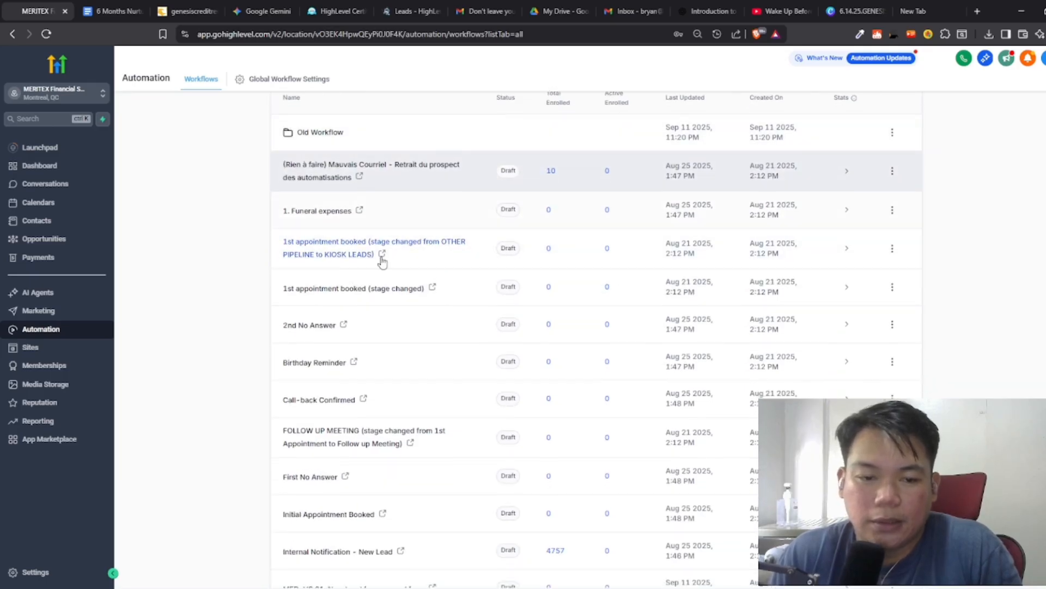
scroll(414, 273, down, 8)
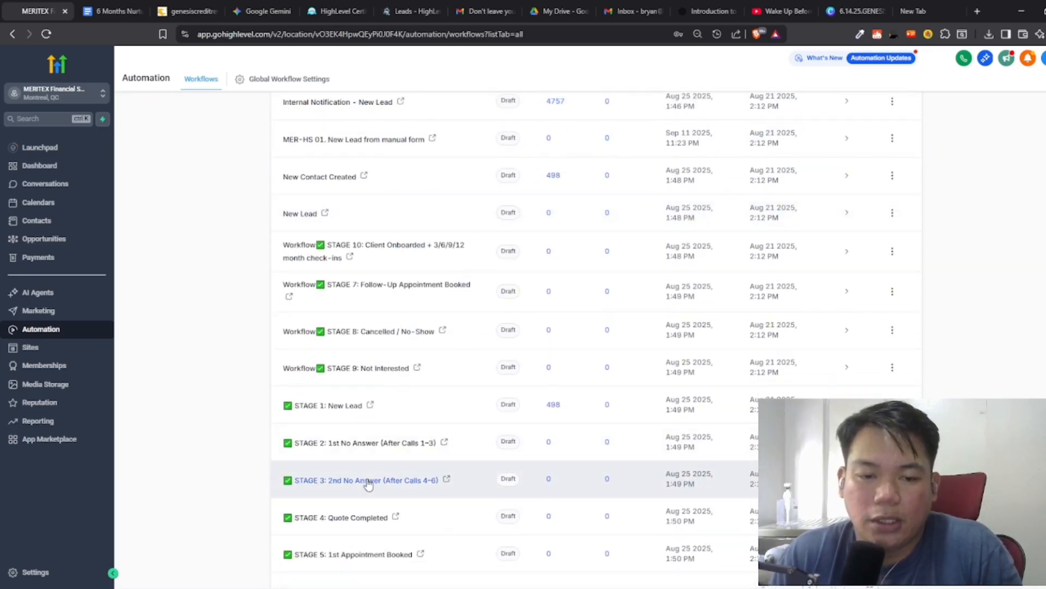
click(362, 480)
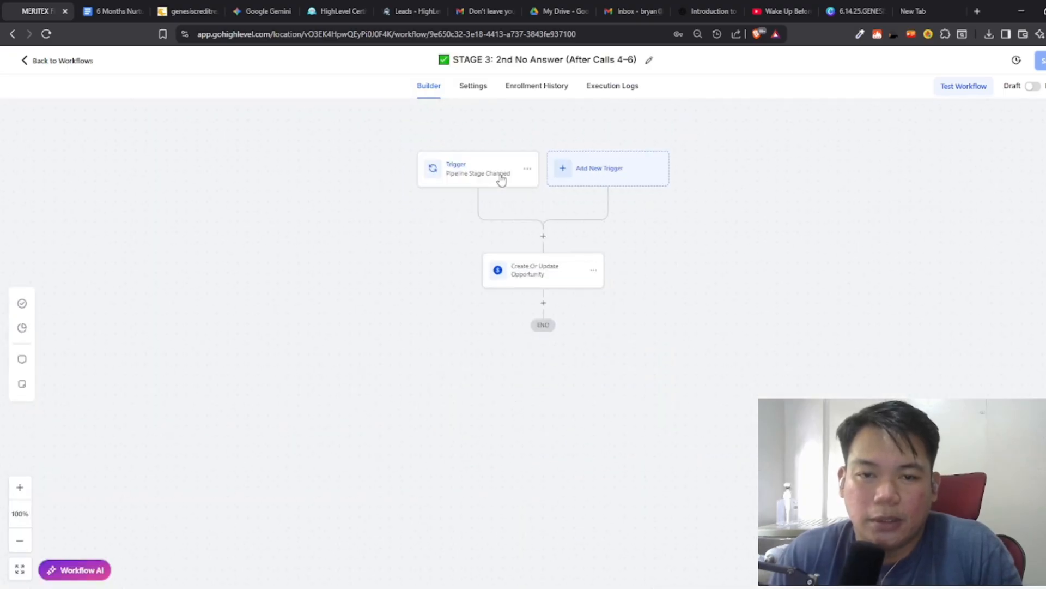
click(501, 180)
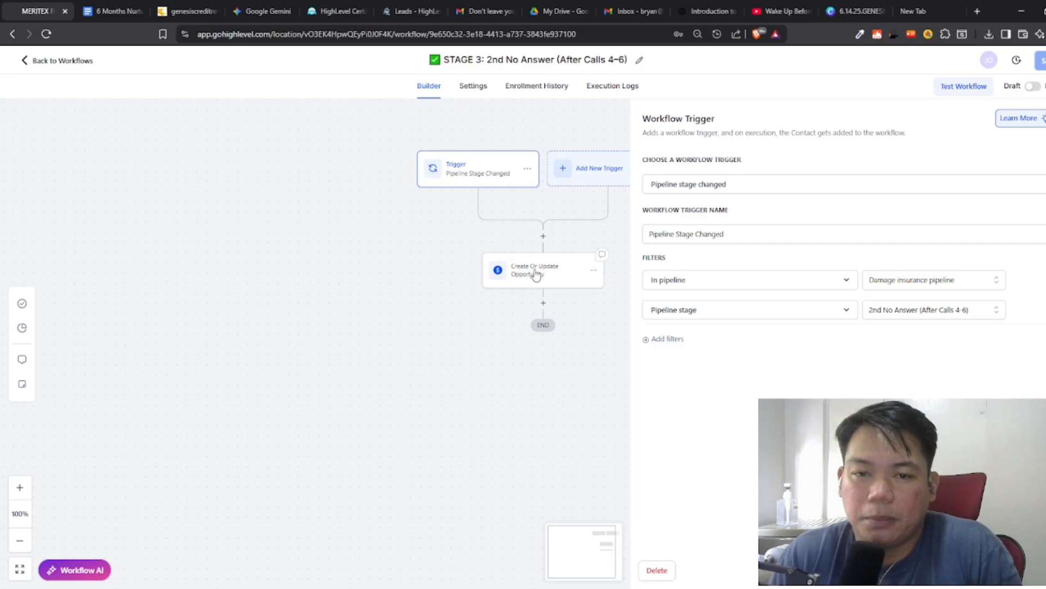
drag(586, 376, 555, 386)
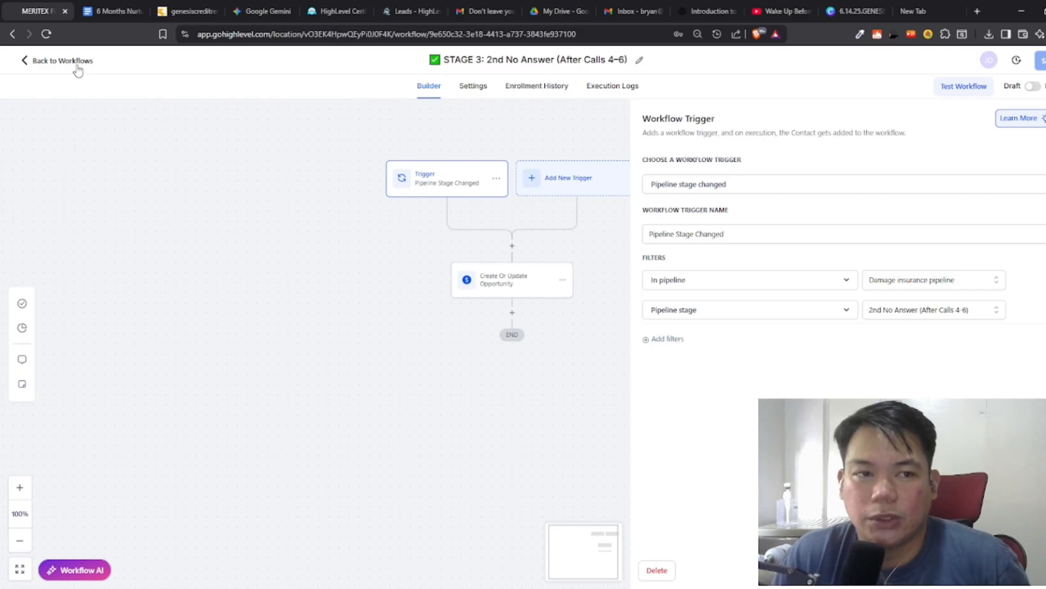
click(49, 62)
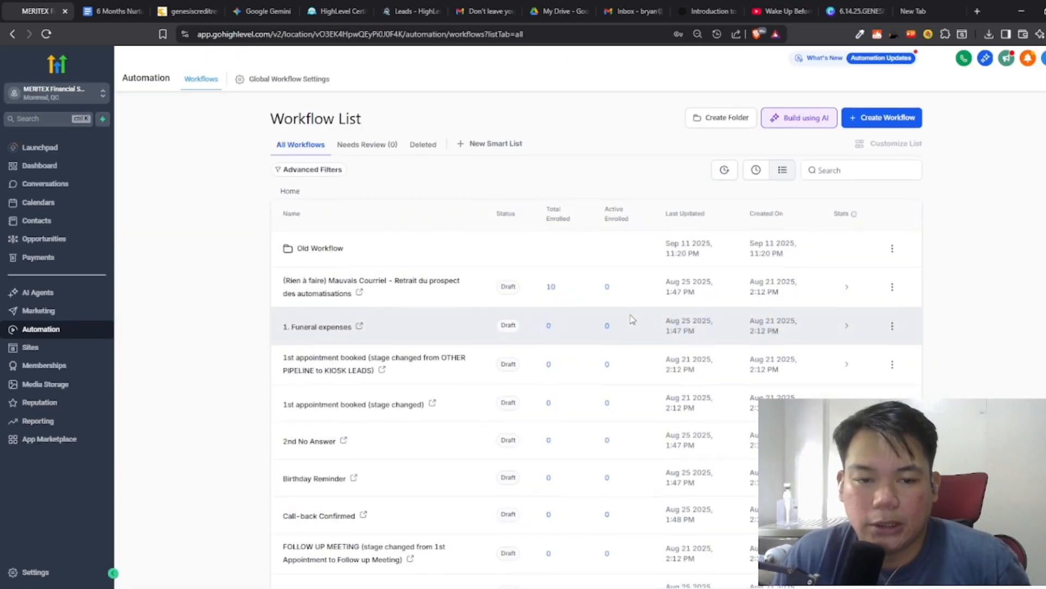
Step: Open the "STAGE 4: Quote Completed" workflow, inspect its trigger, SMS and Email settings, and return to the workflow list
scroll(633, 319, down, 5)
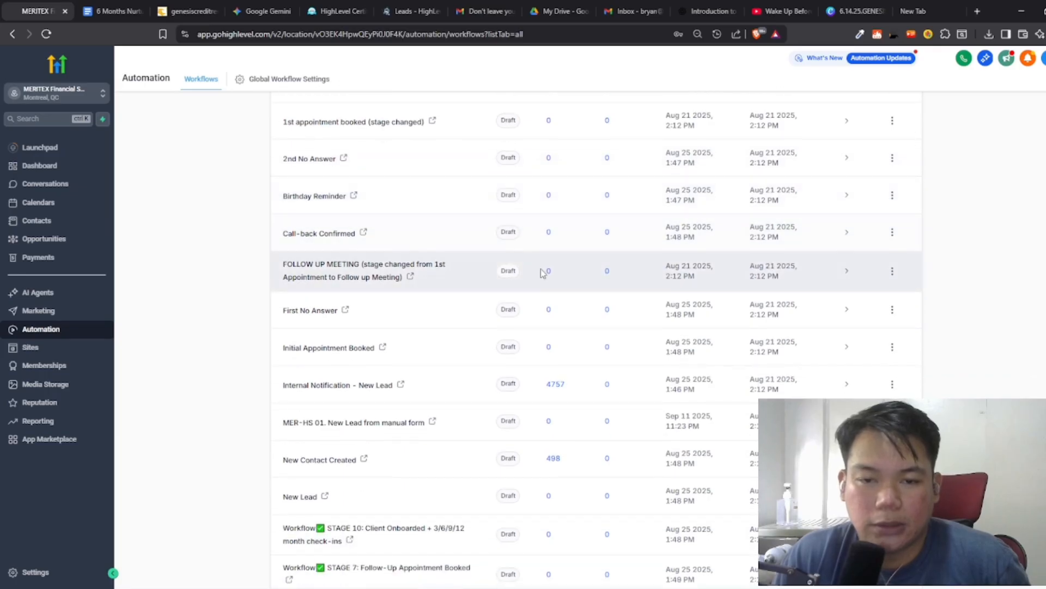
scroll(540, 270, down, 5)
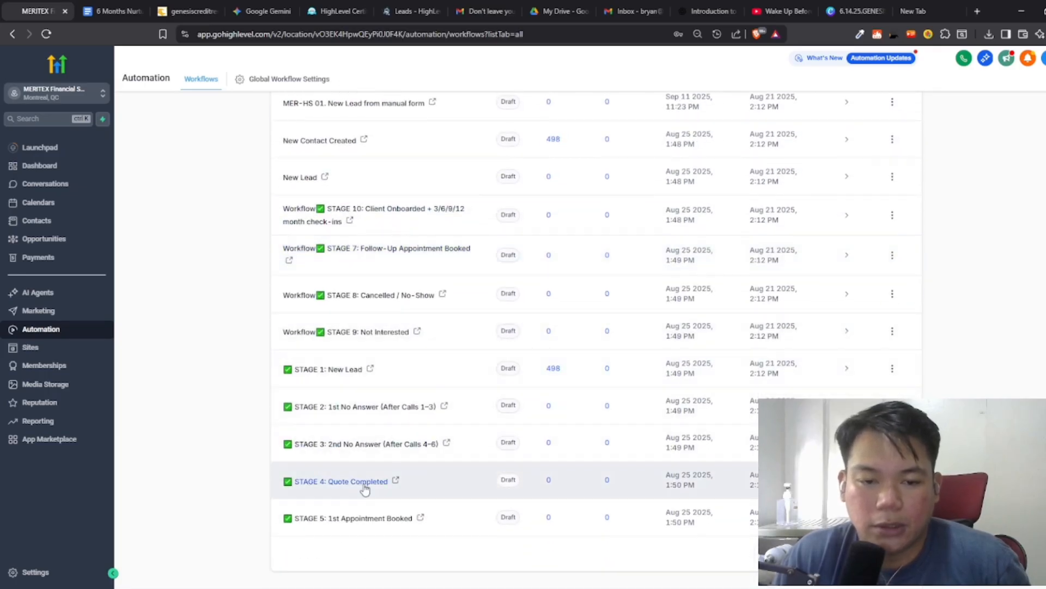
click(365, 485)
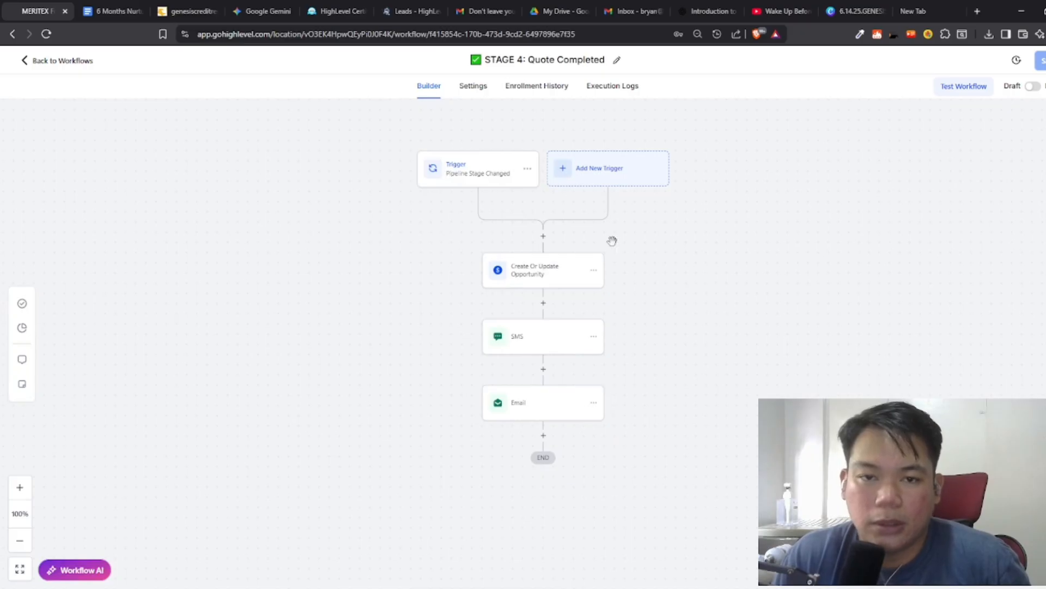
click(506, 175)
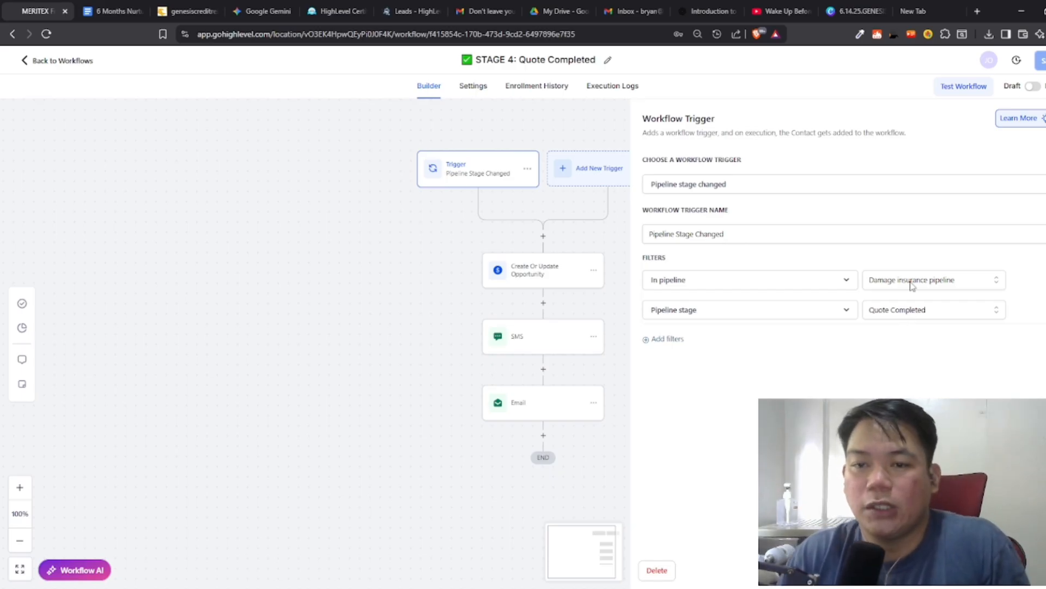
click(545, 337)
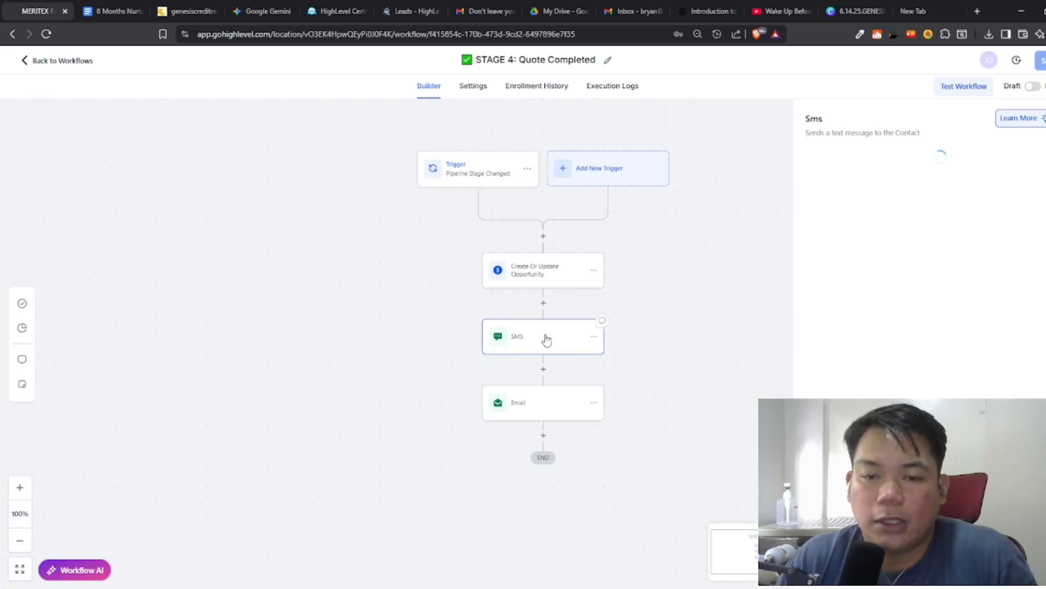
click(570, 418)
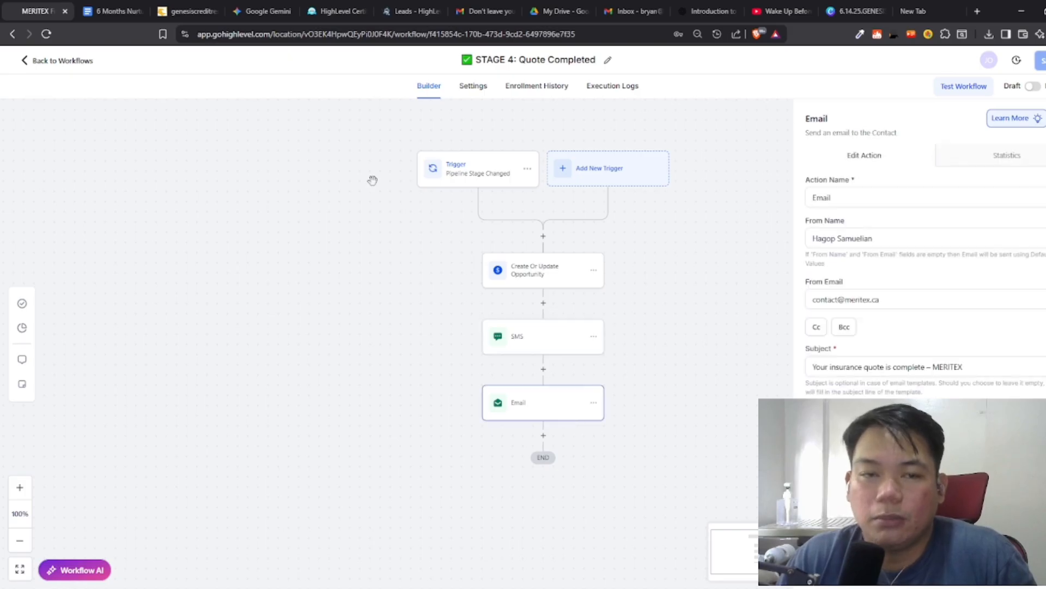
click(39, 61)
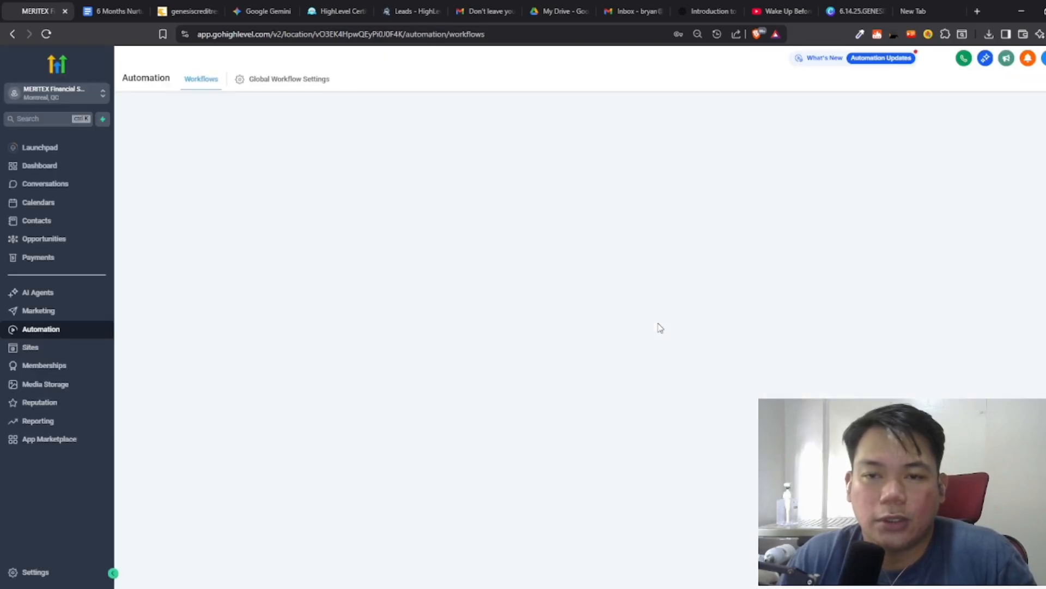
Step: Open the "STAGE 5: 1st Appointment Booked" workflow, inspect its Create Or Update Opportunity action, and return to the workflow list
scroll(474, 297, down, 10)
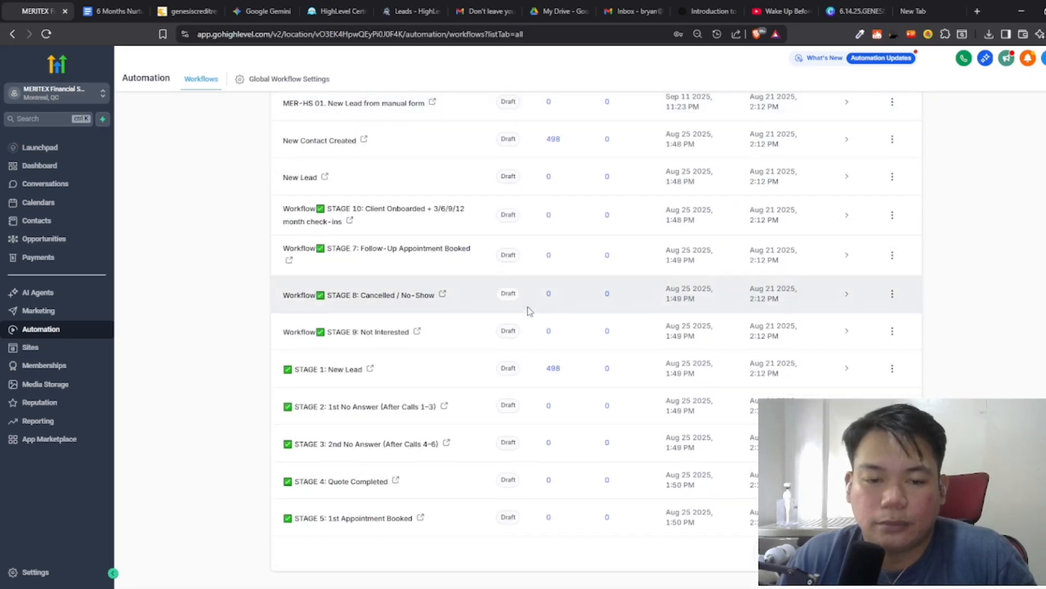
click(399, 520)
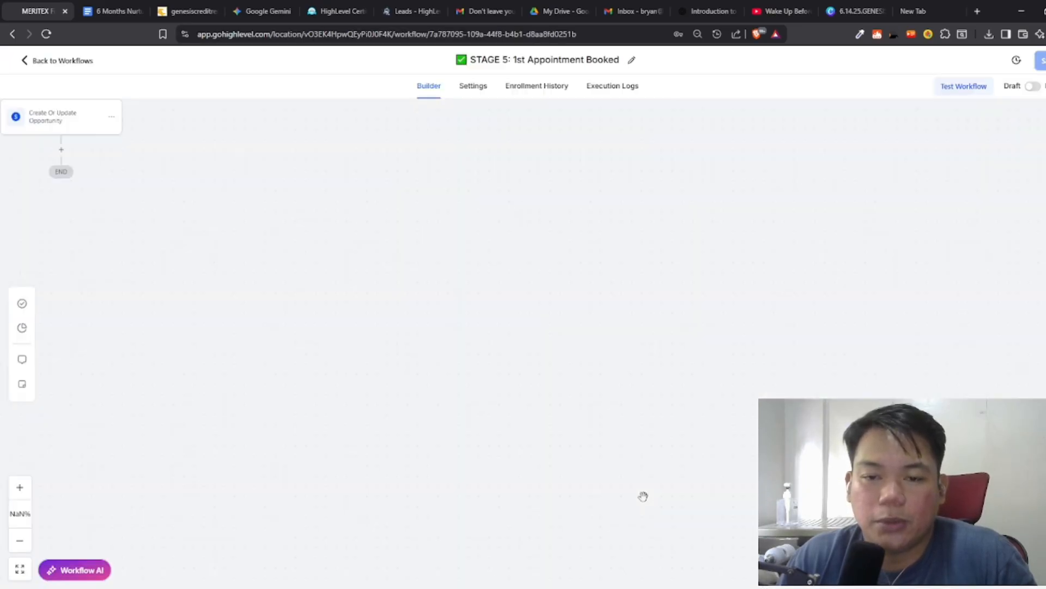
click(583, 287)
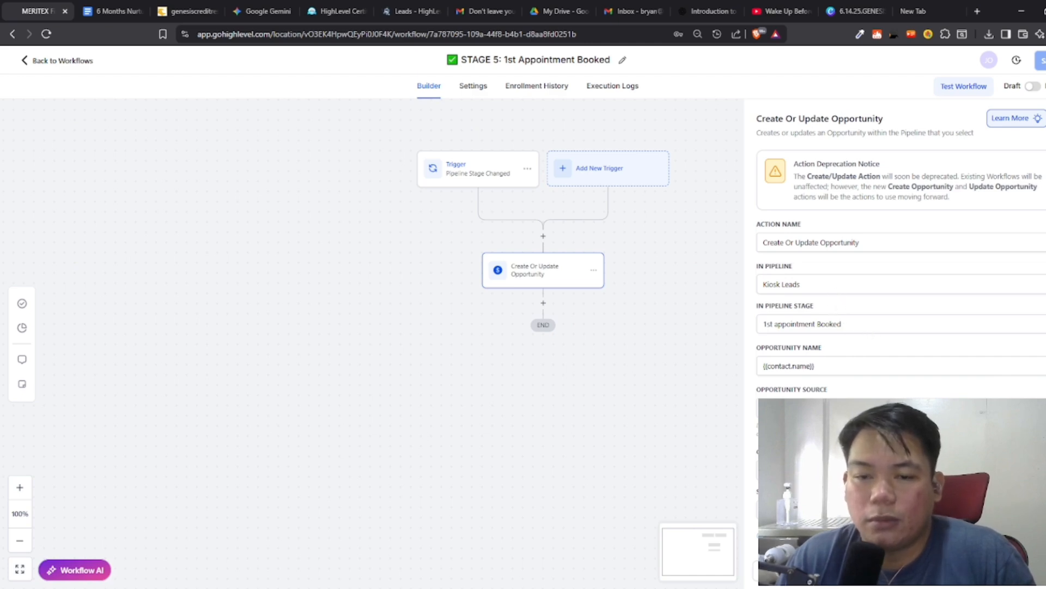
click(1045, 119)
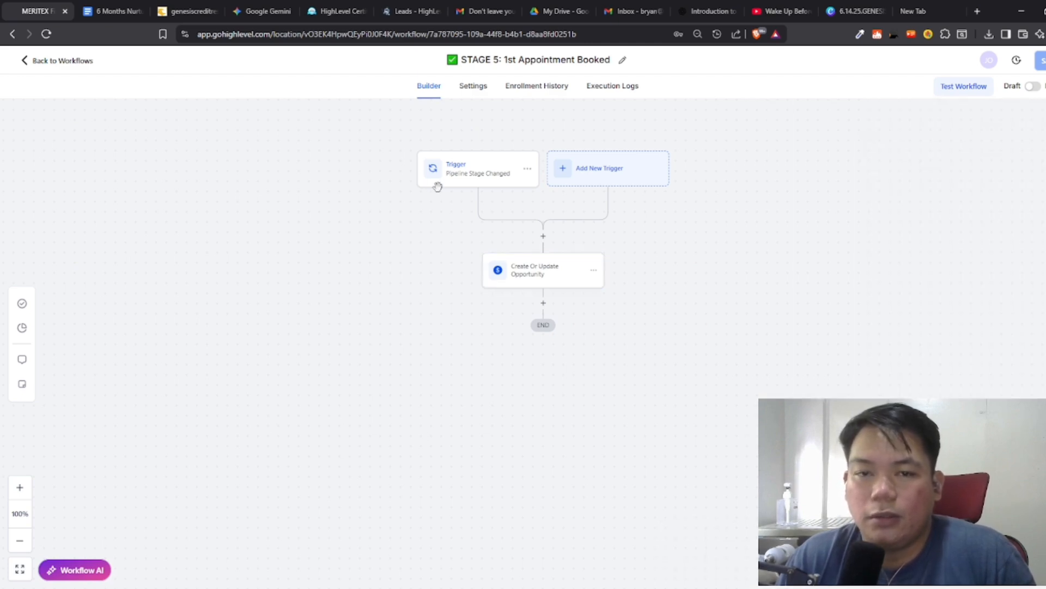
click(534, 285)
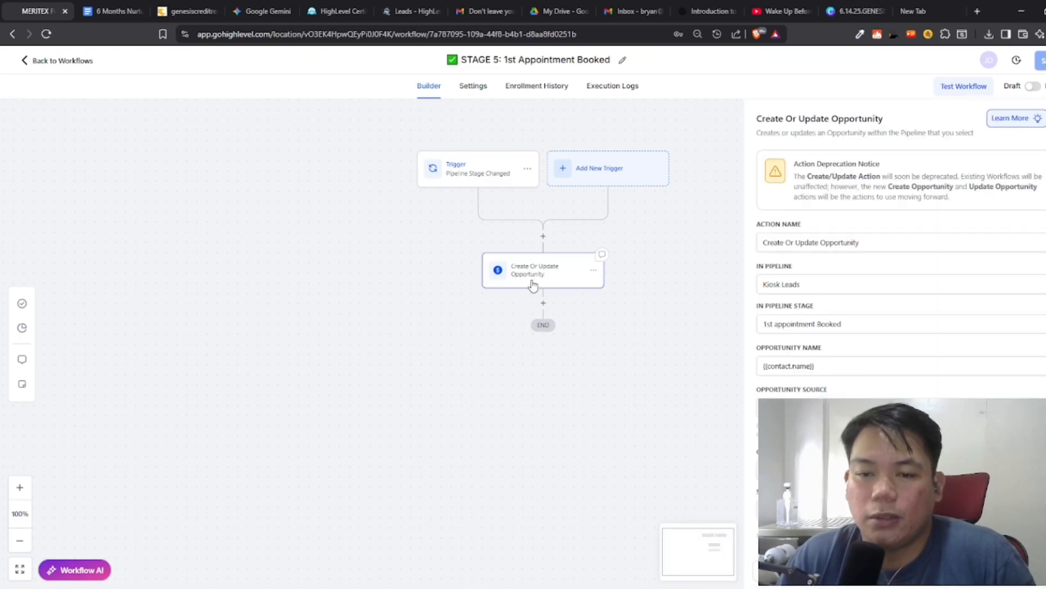
click(40, 61)
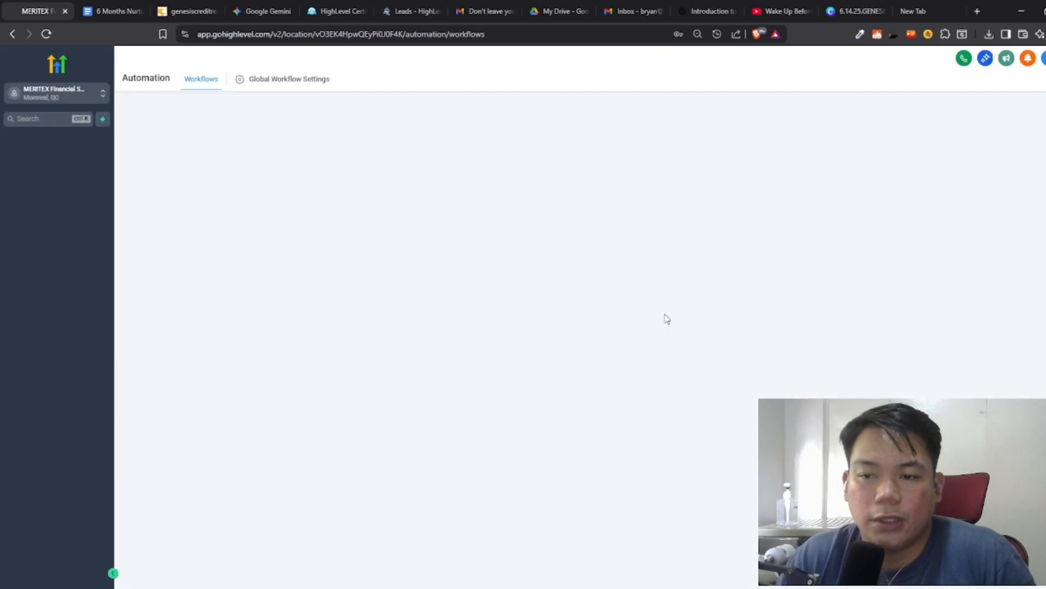
Step: Open the "STAGE 7: Follow-Up Appointment Booked" workflow and read the error details of its Appointment Status trigger
scroll(664, 311, down, 4)
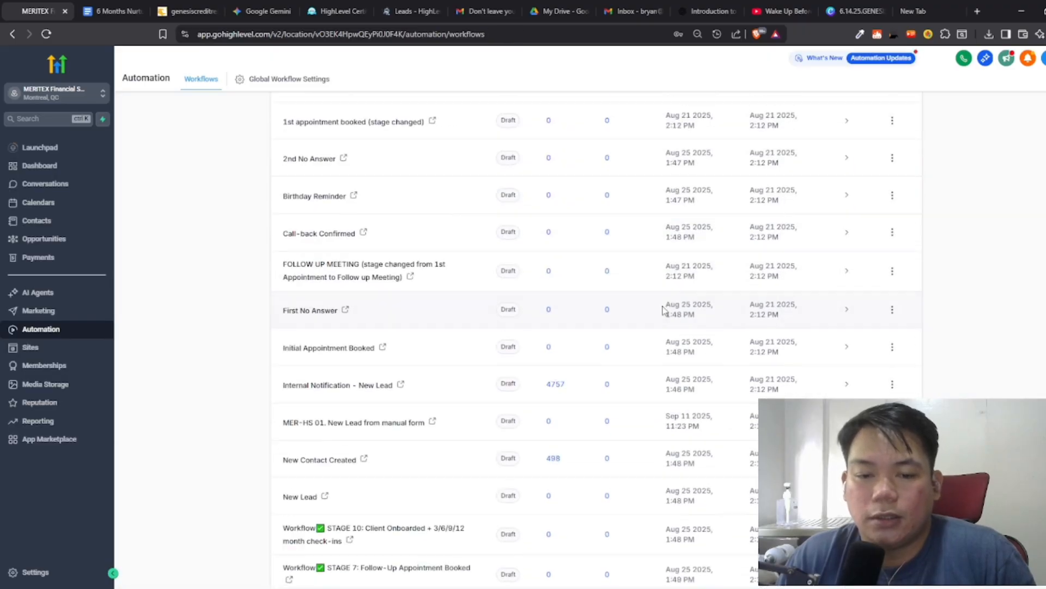
scroll(663, 311, down, 6)
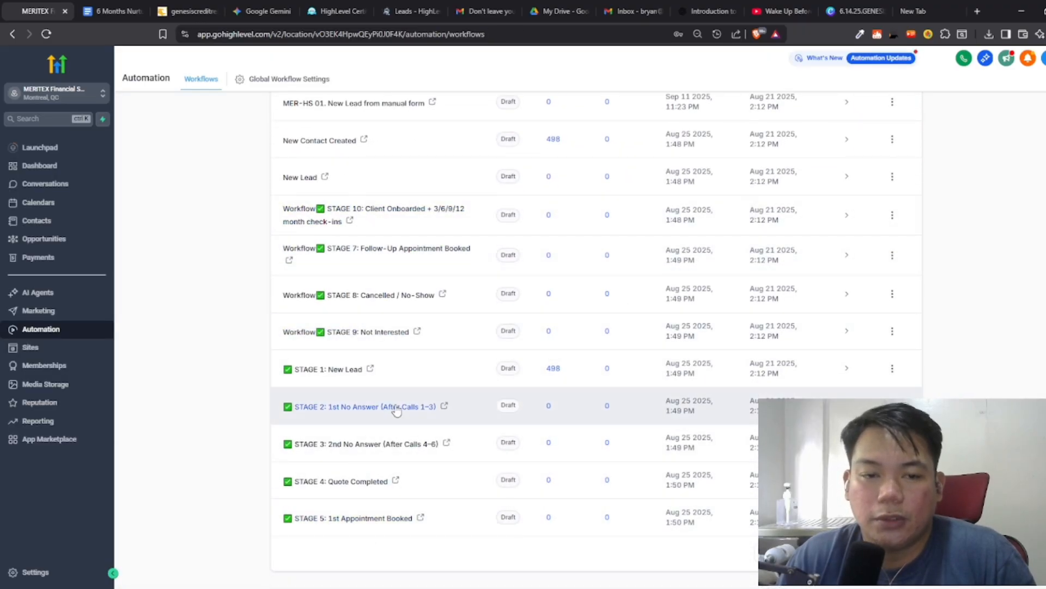
scroll(398, 410, up, 8)
scroll(411, 411, down, 7)
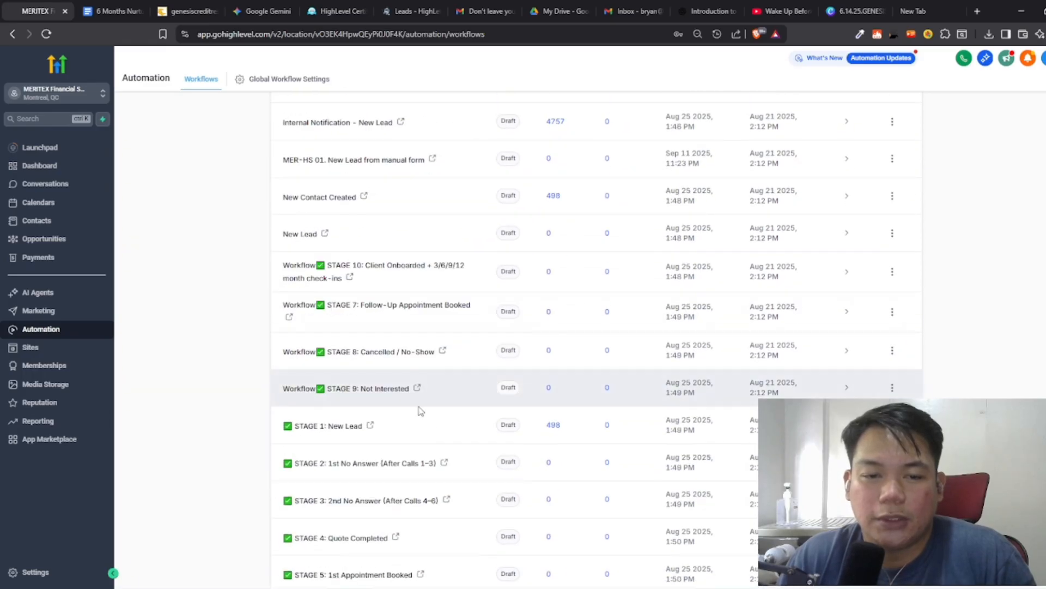
click(410, 307)
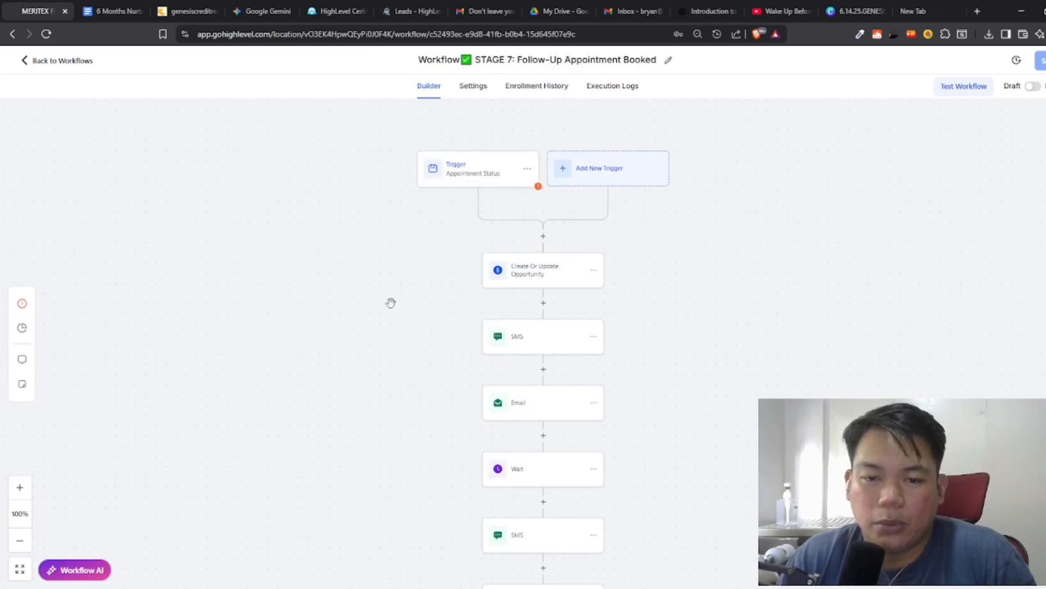
click(539, 188)
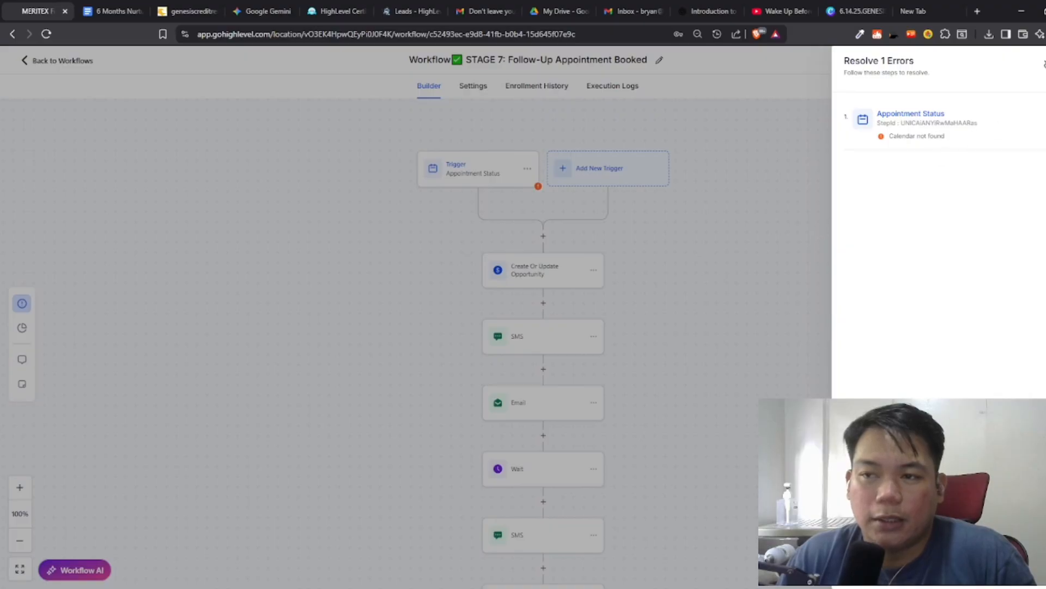
click(1044, 64)
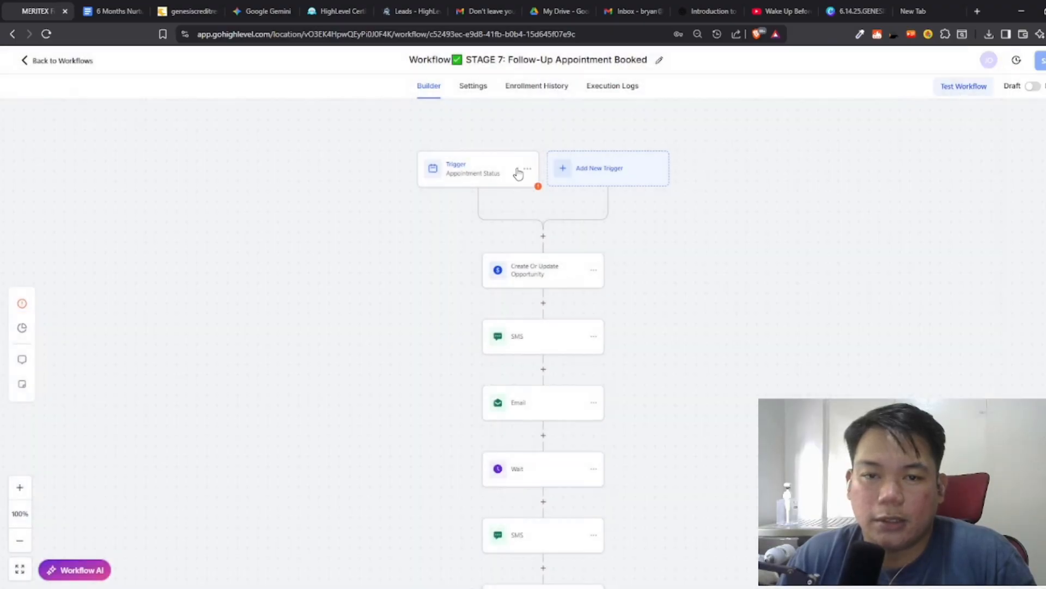
Step: Inspect the STAGE 7 trigger's filters and available calendars, and view the settings of its Create Or Update Opportunity action
click(512, 172)
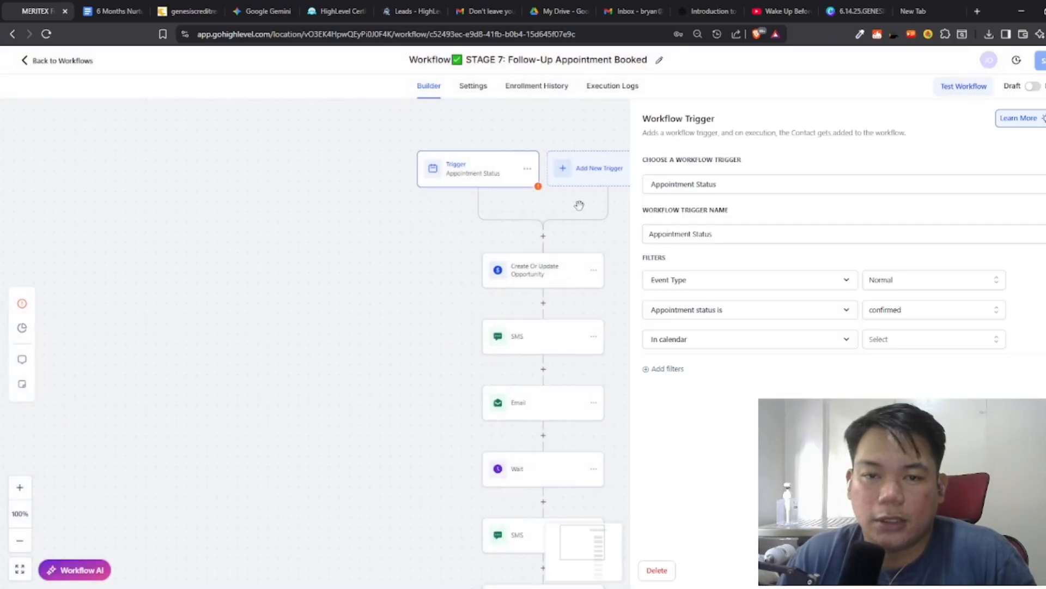
click(887, 340)
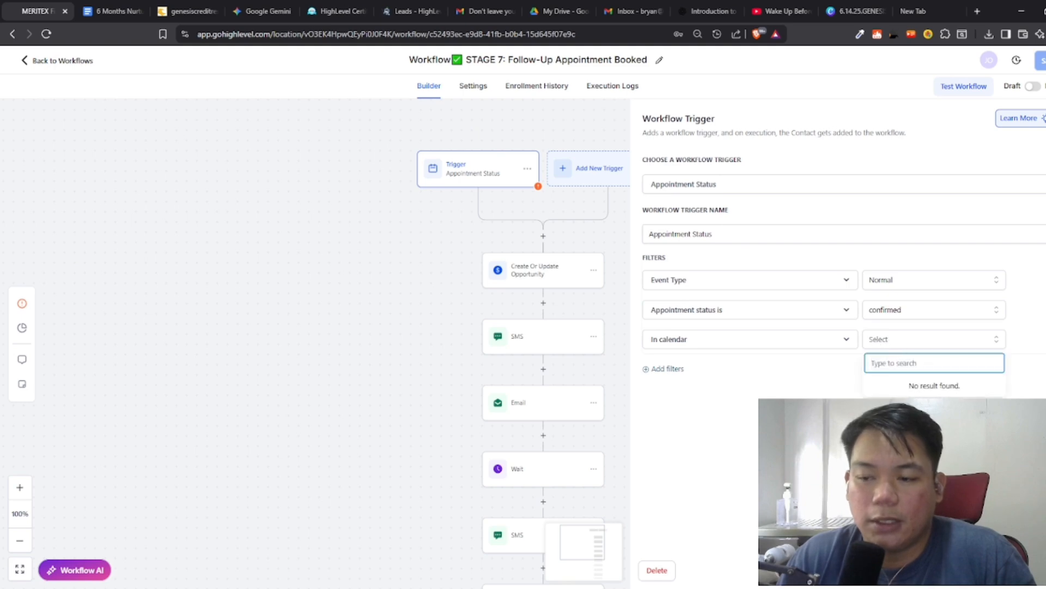
click(1044, 119)
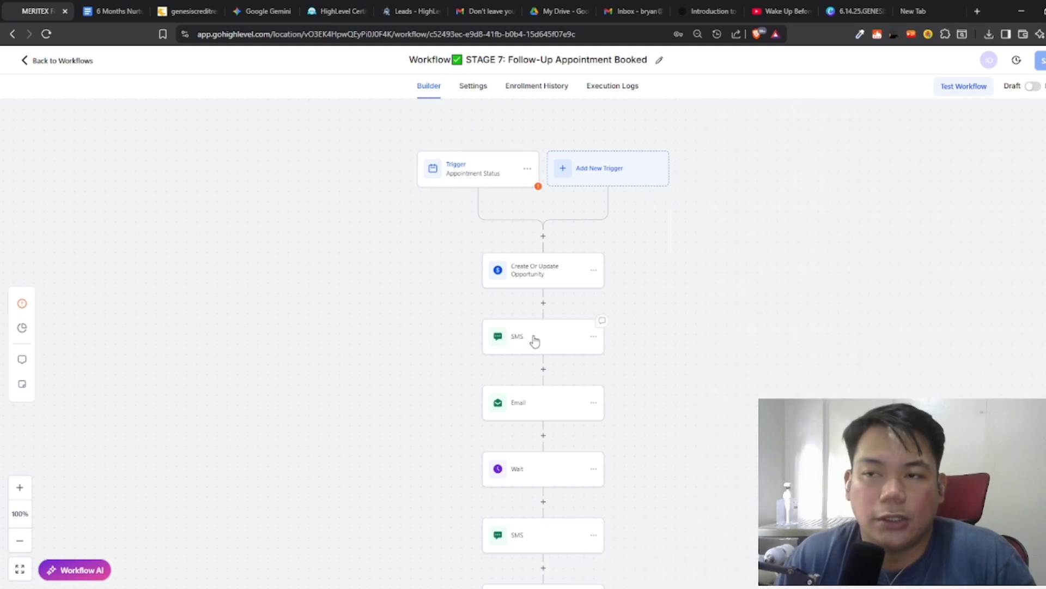
click(533, 258)
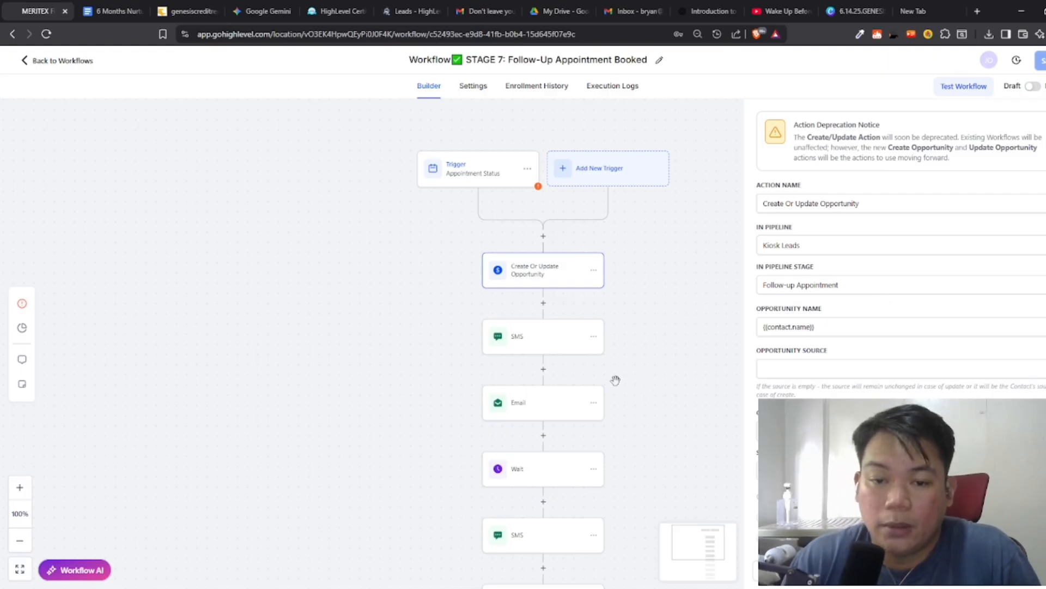
Step: Read the English and French message text of the first SMS action in the STAGE 7 workflow
click(564, 352)
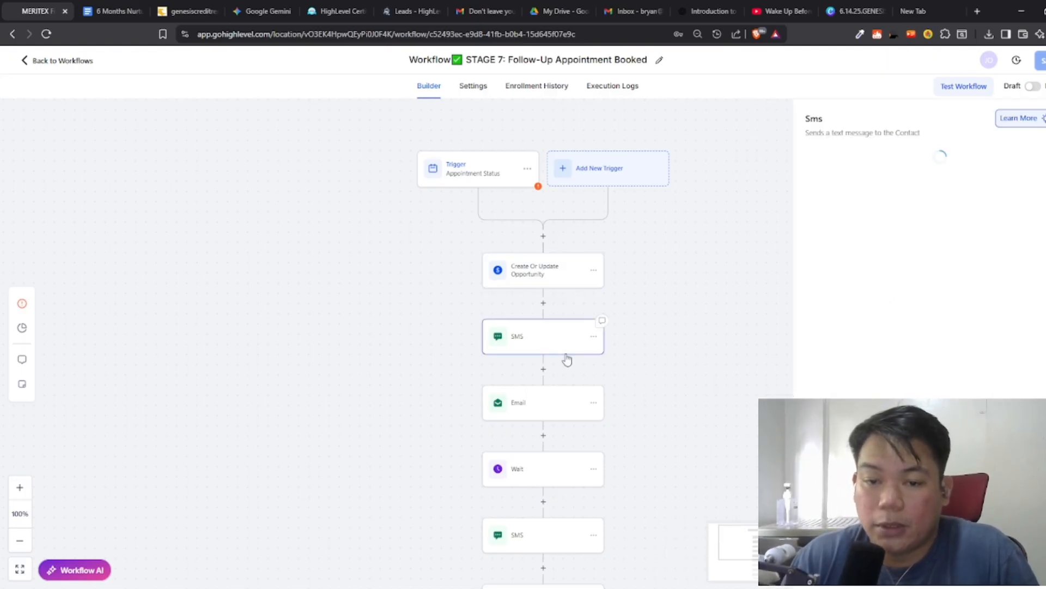
click(567, 419)
click(557, 353)
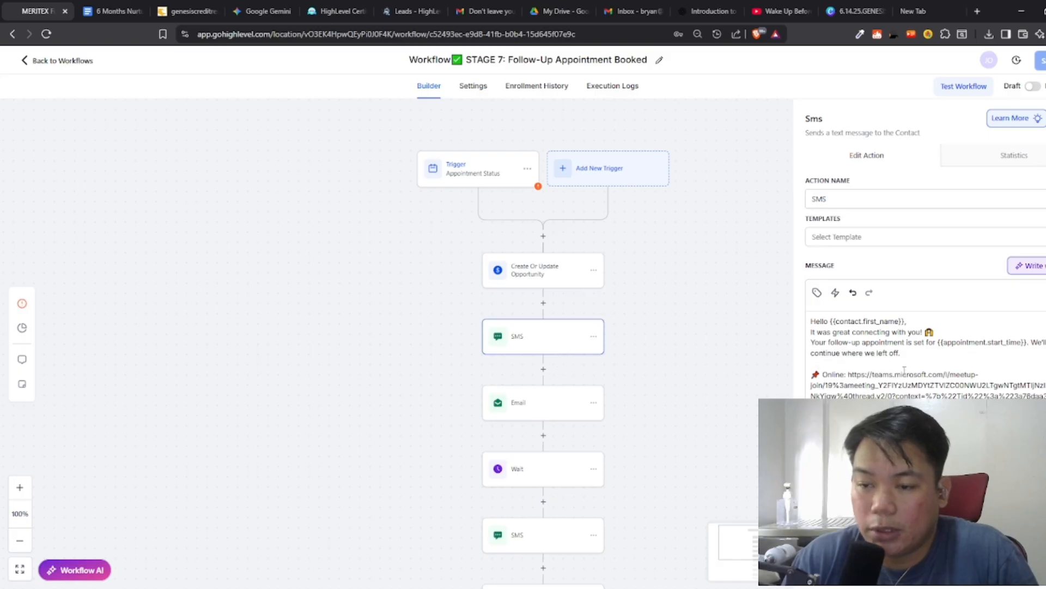
scroll(932, 391, down, 1)
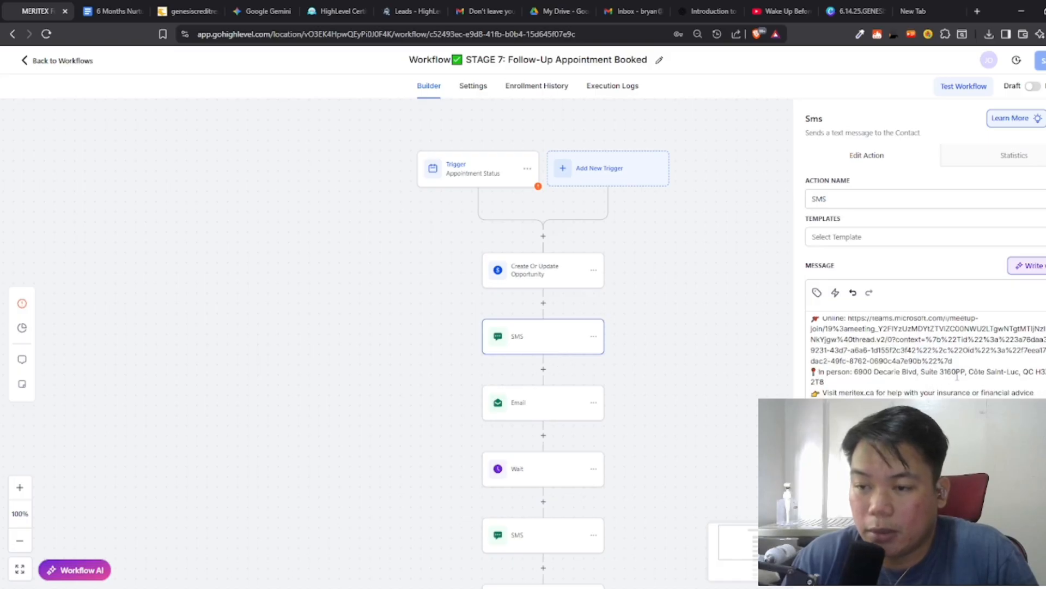
scroll(973, 360, up, 1)
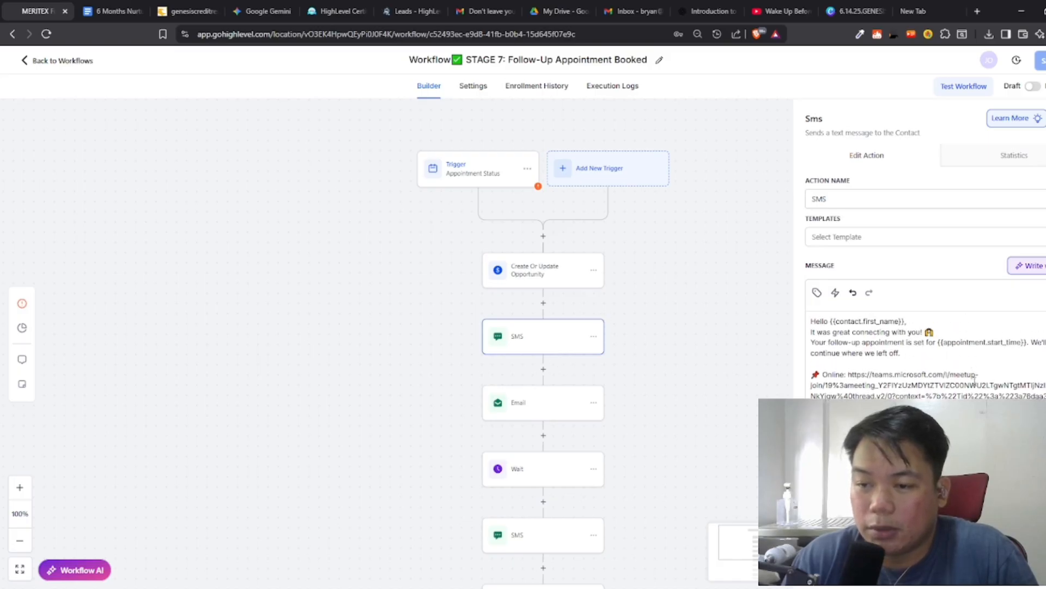
scroll(975, 382, down, 1)
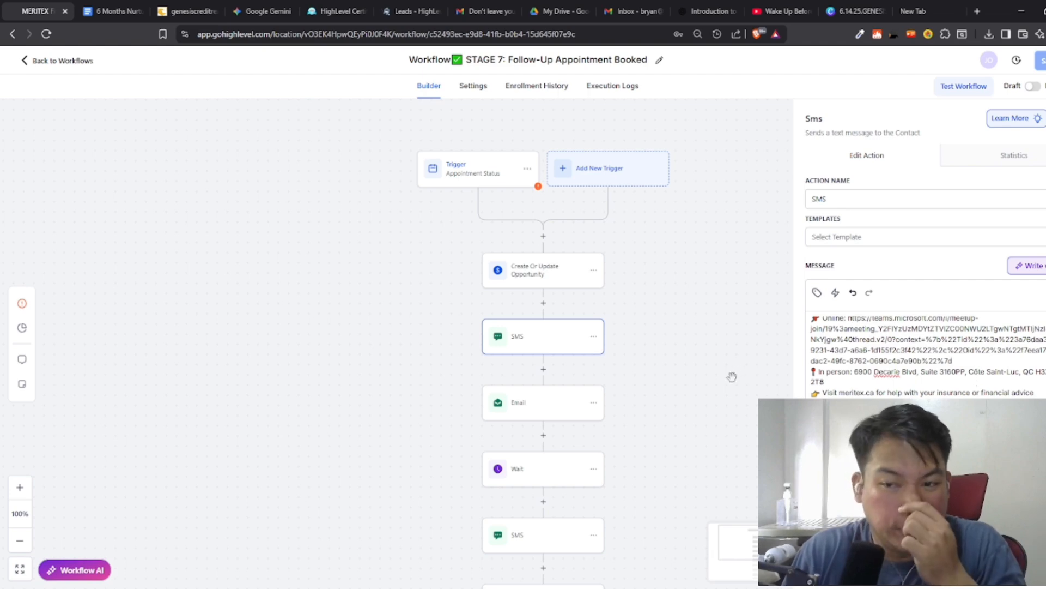
scroll(974, 378, down, 4)
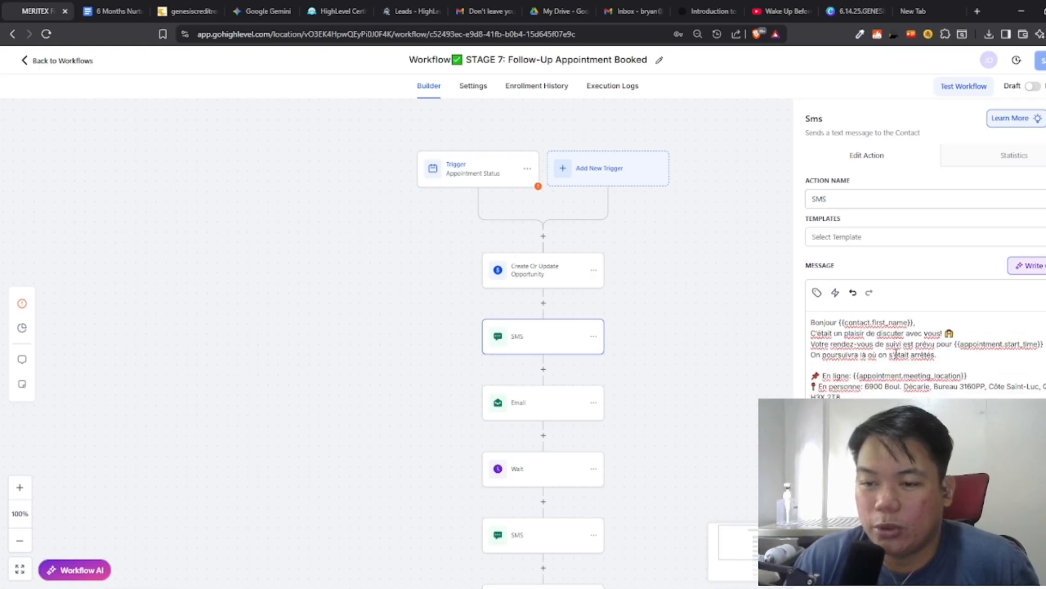
scroll(896, 353, down, 5)
Step: View the settings of the Email action and the first Wait action, and close them
click(534, 417)
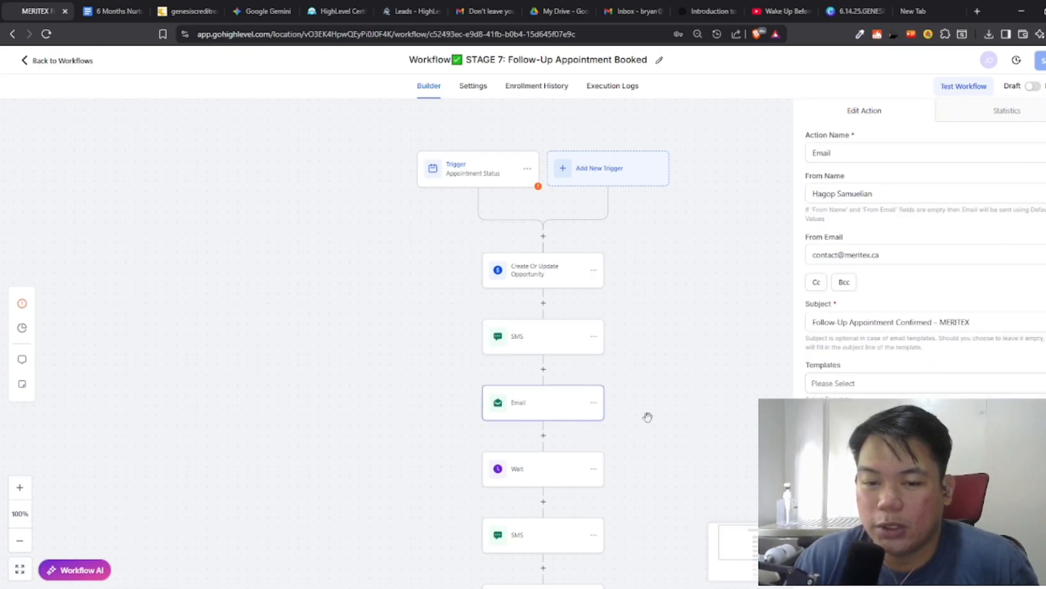
click(577, 480)
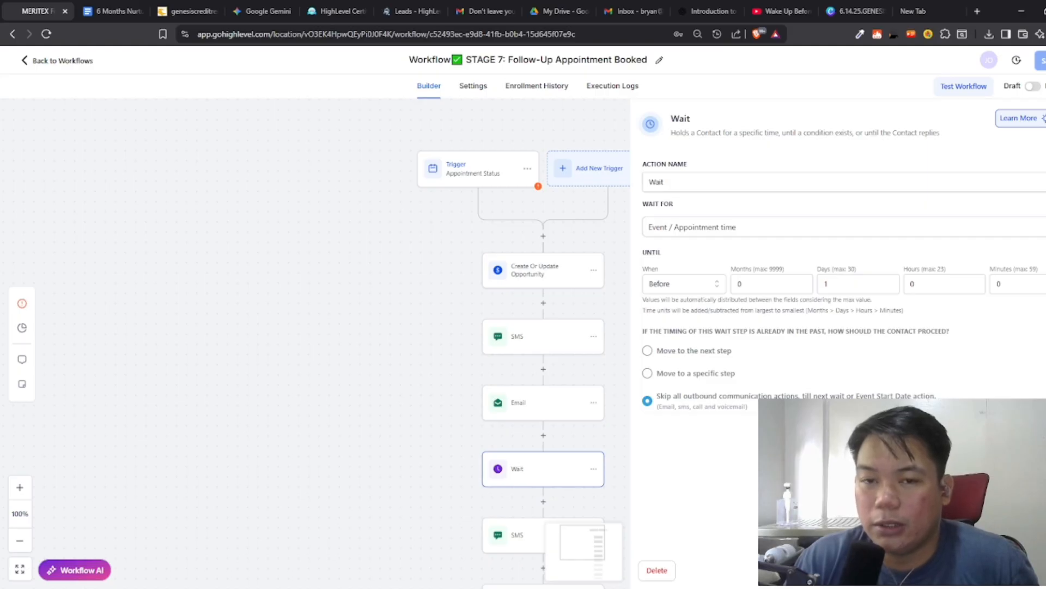
click(993, 570)
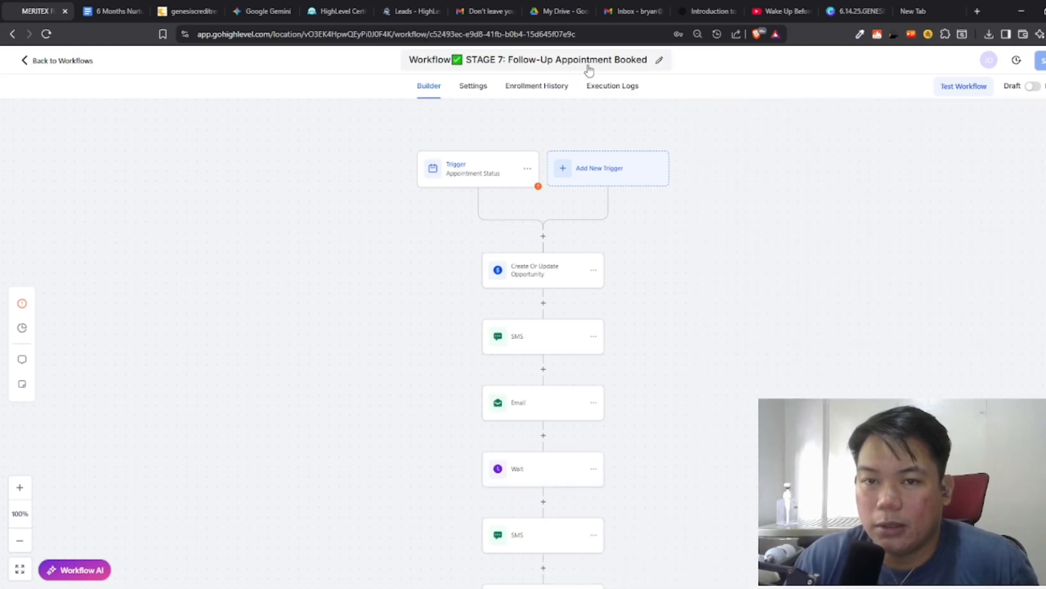
Step: Inspect the first Wait action again, the reminder SMS after it and the second Wait action's timing
scroll(790, 332, down, 3)
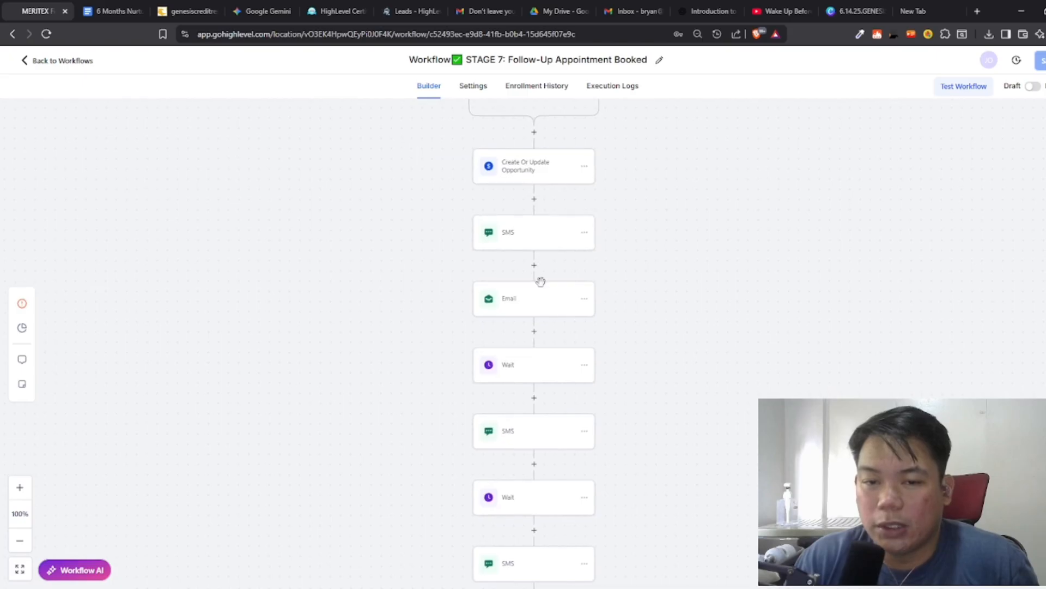
scroll(692, 310, down, 1)
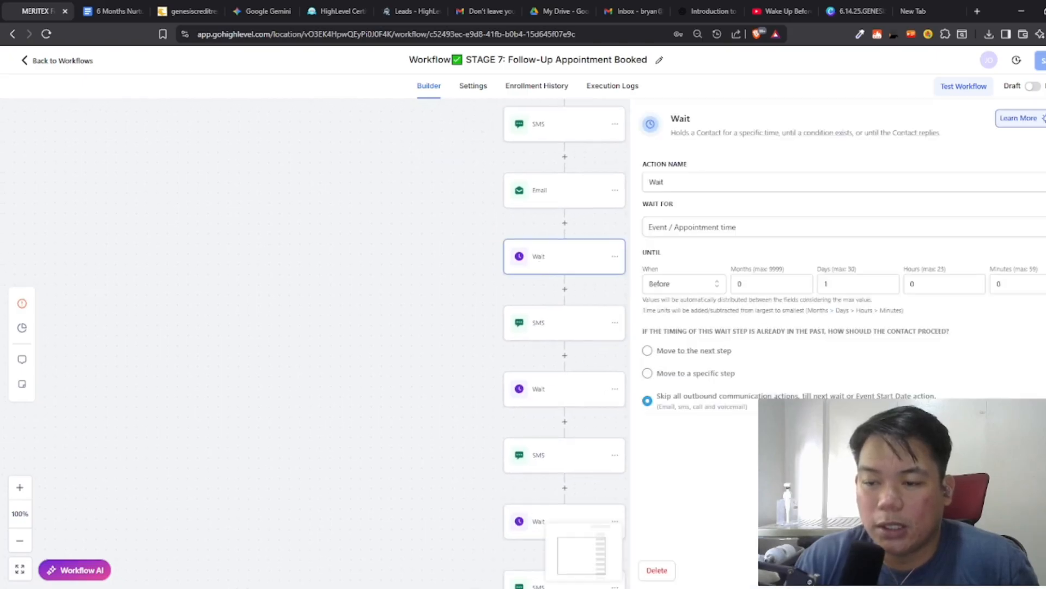
click(586, 325)
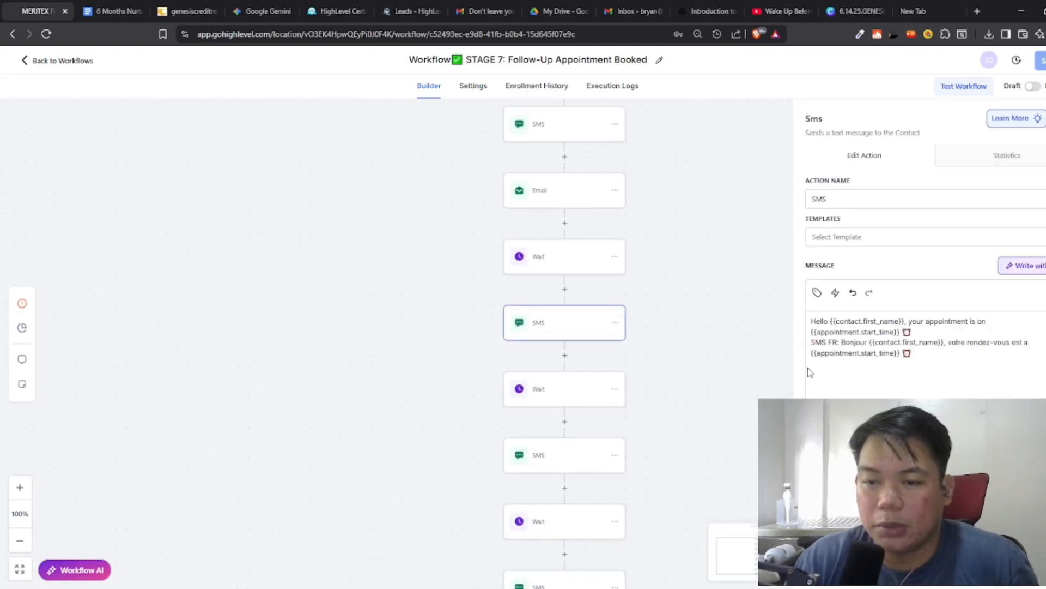
click(583, 402)
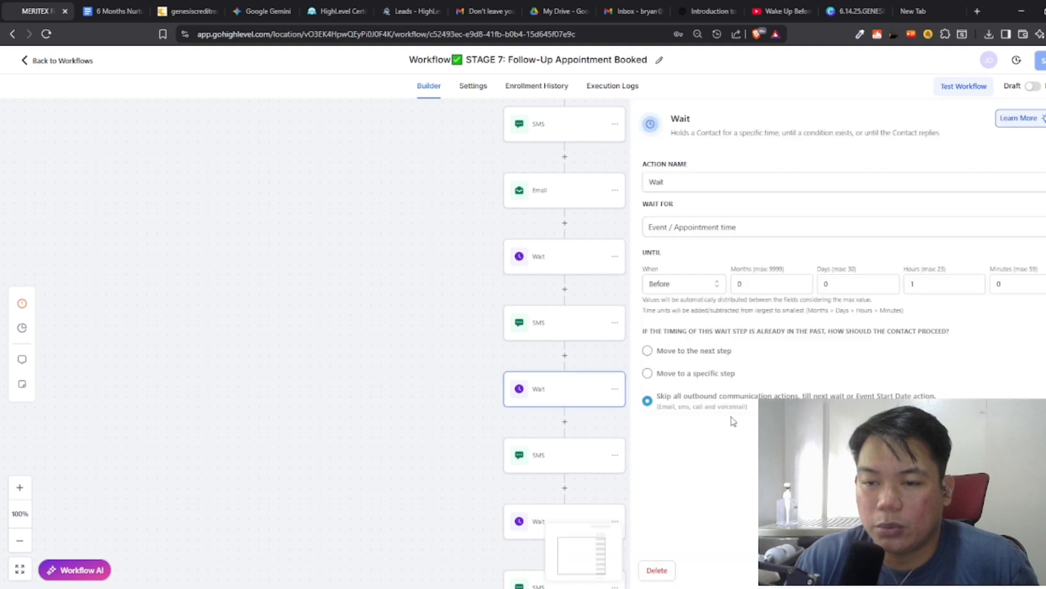
click(991, 576)
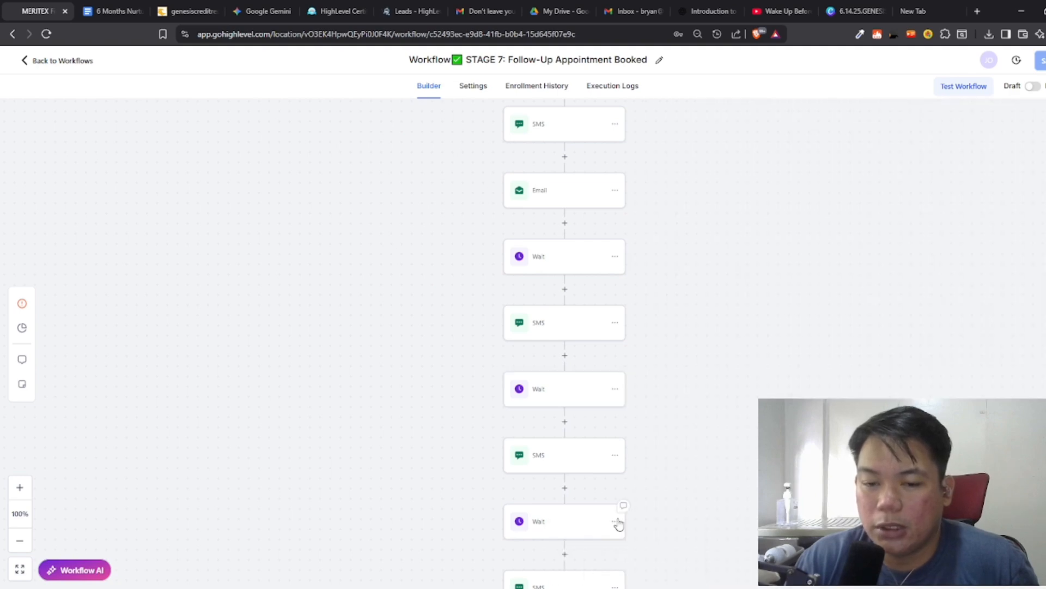
Step: Check the timing of the last Wait action and look back over the workflow up to its trigger
drag(617, 519, 618, 342)
click(568, 342)
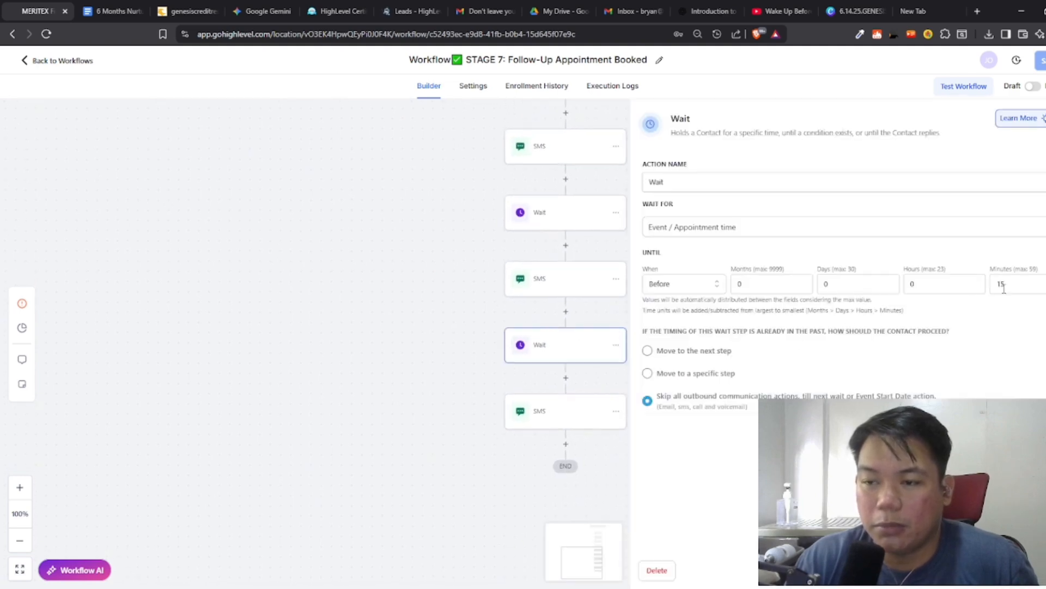
click(991, 576)
drag(669, 155, 670, 378)
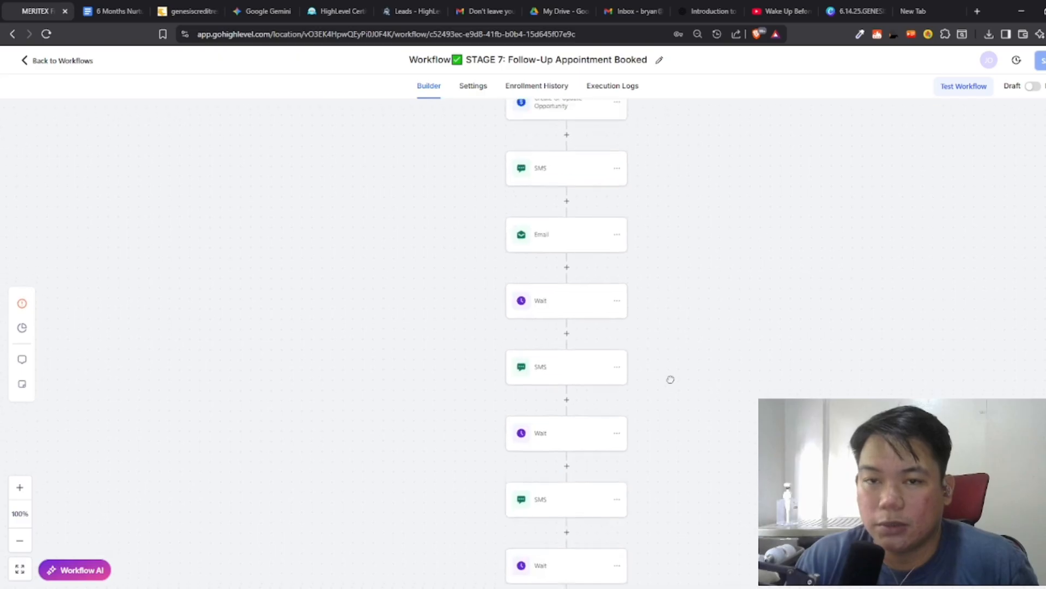
drag(685, 206, 686, 325)
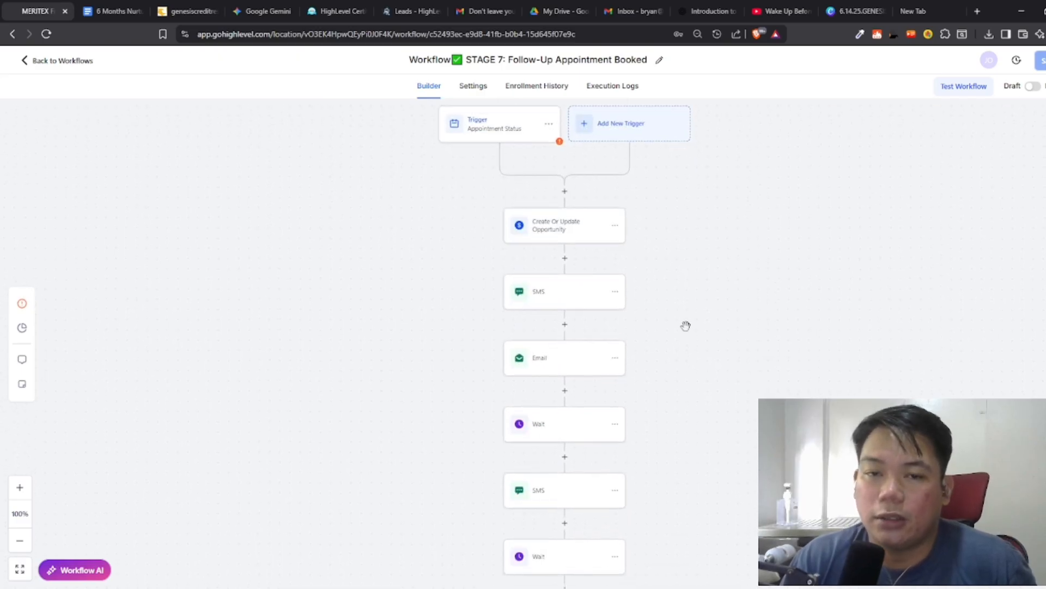
Step: Return to the workflow list and open the "STAGE 8: Cancelled / No-Show" workflow
click(24, 60)
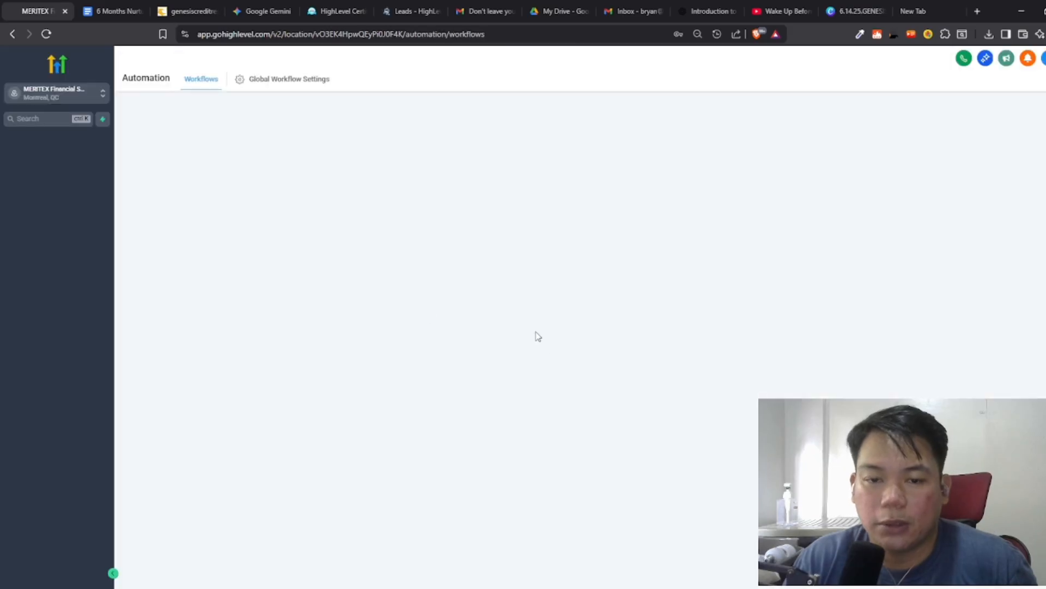
scroll(514, 310, down, 10)
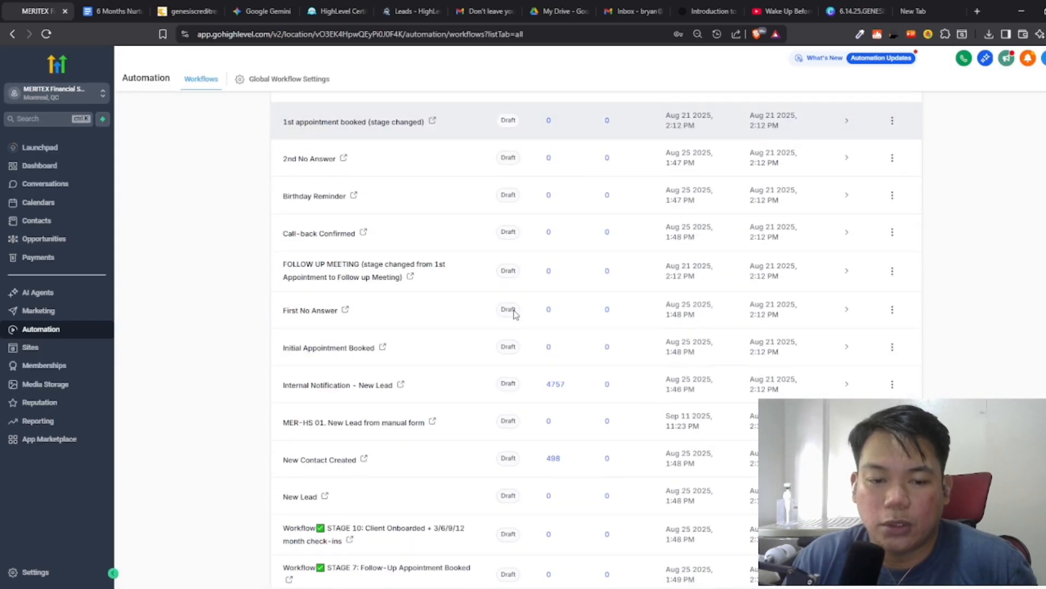
scroll(514, 312, down, 1)
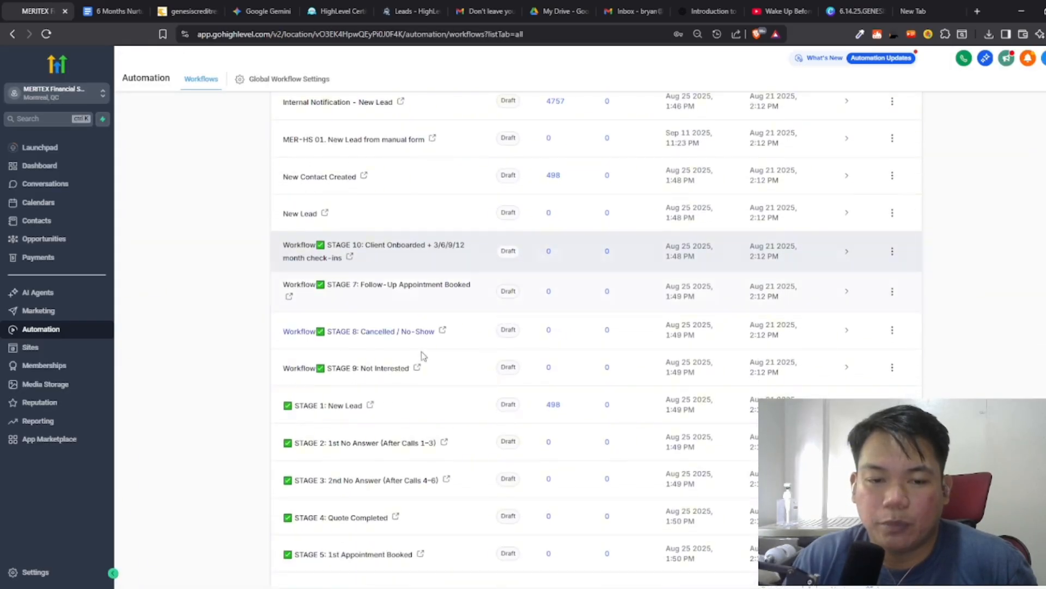
click(396, 333)
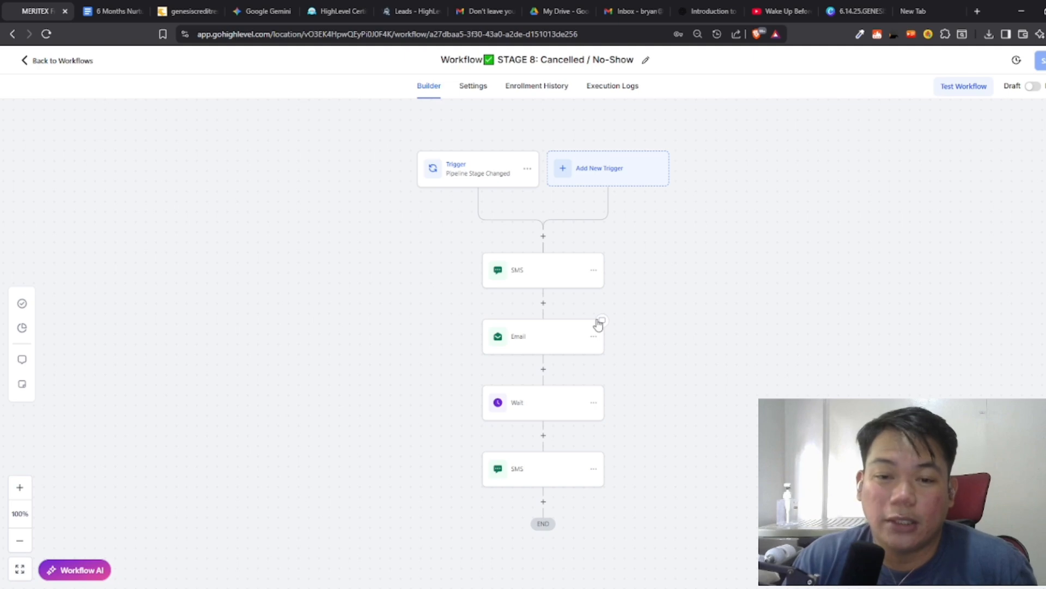
Step: Inspect the Pipeline Stage Changed trigger's filters and the first SMS action's message in the STAGE 8 workflow
click(475, 177)
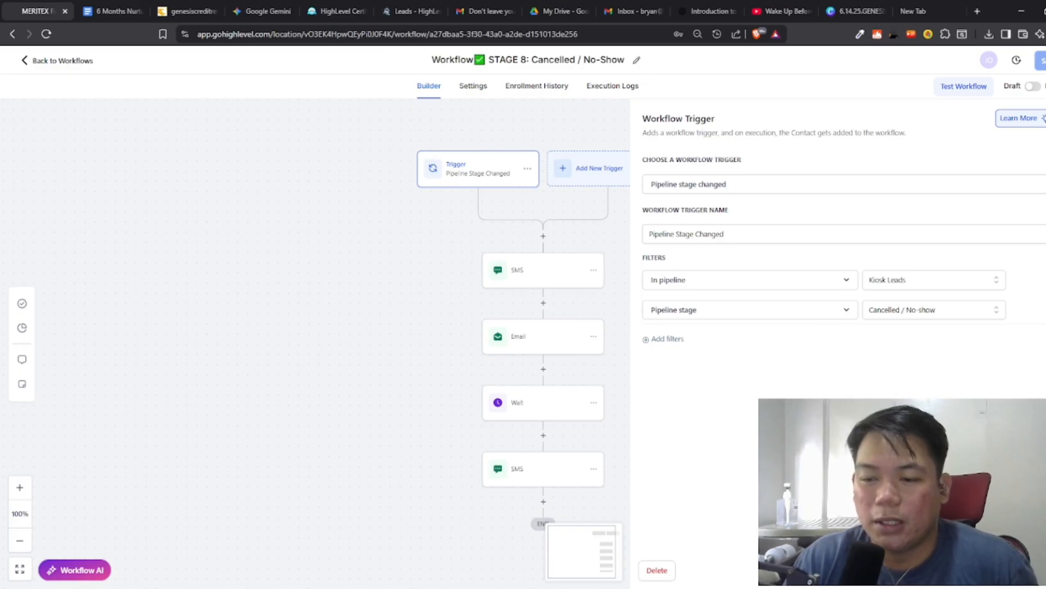
click(589, 326)
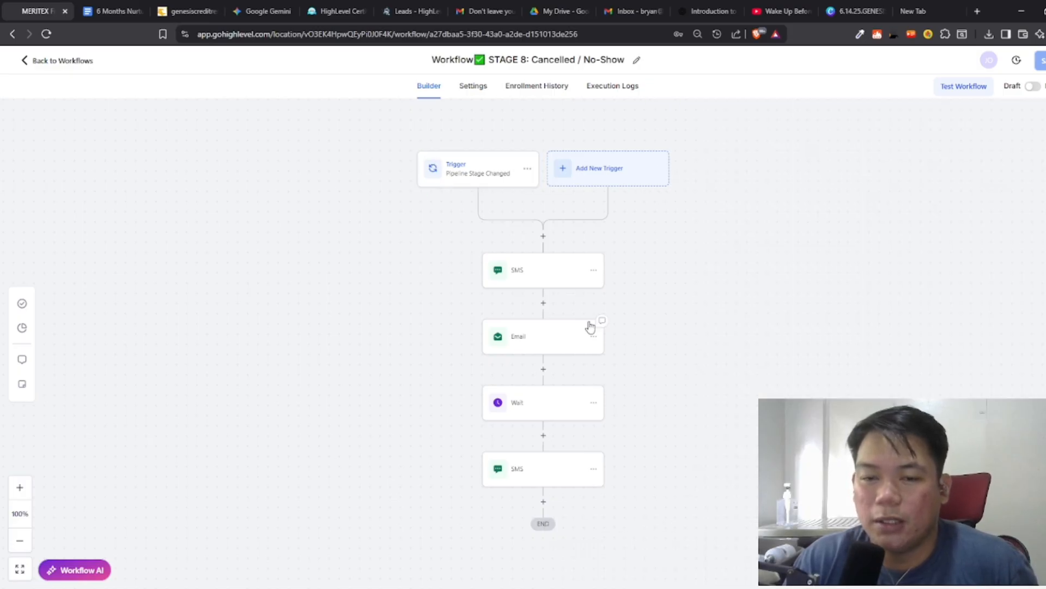
click(579, 272)
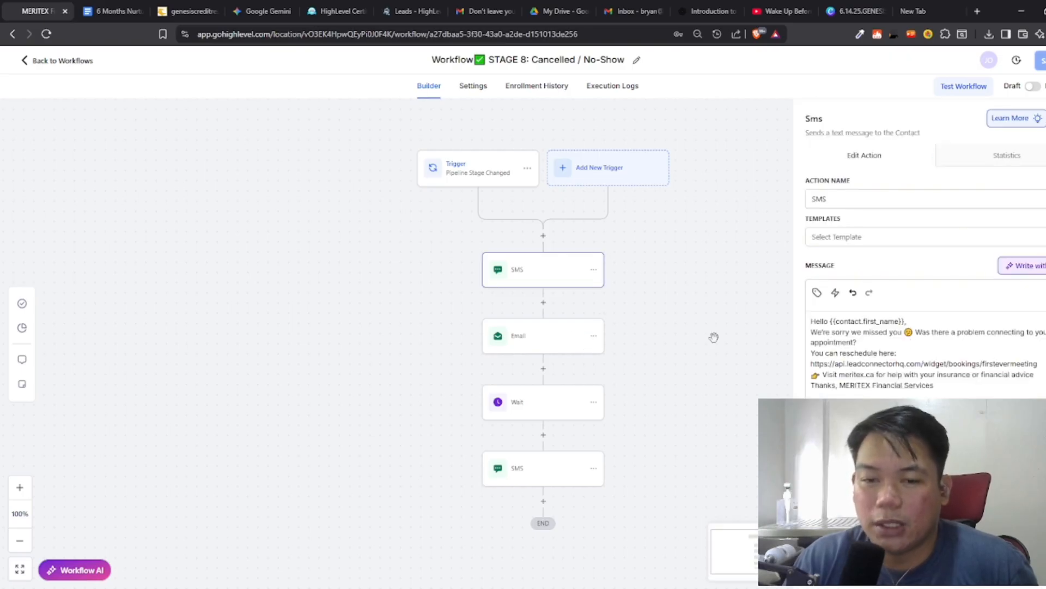
Step: Read the subject and the full English and French message of the STAGE 8 Email action
click(518, 349)
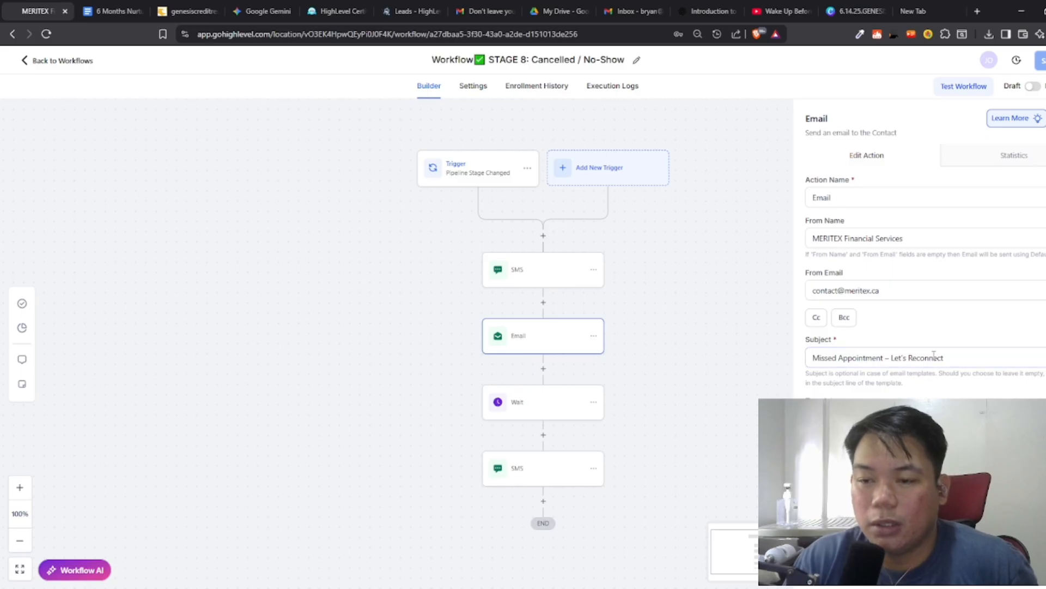
scroll(946, 360, down, 4)
scroll(946, 387, down, 3)
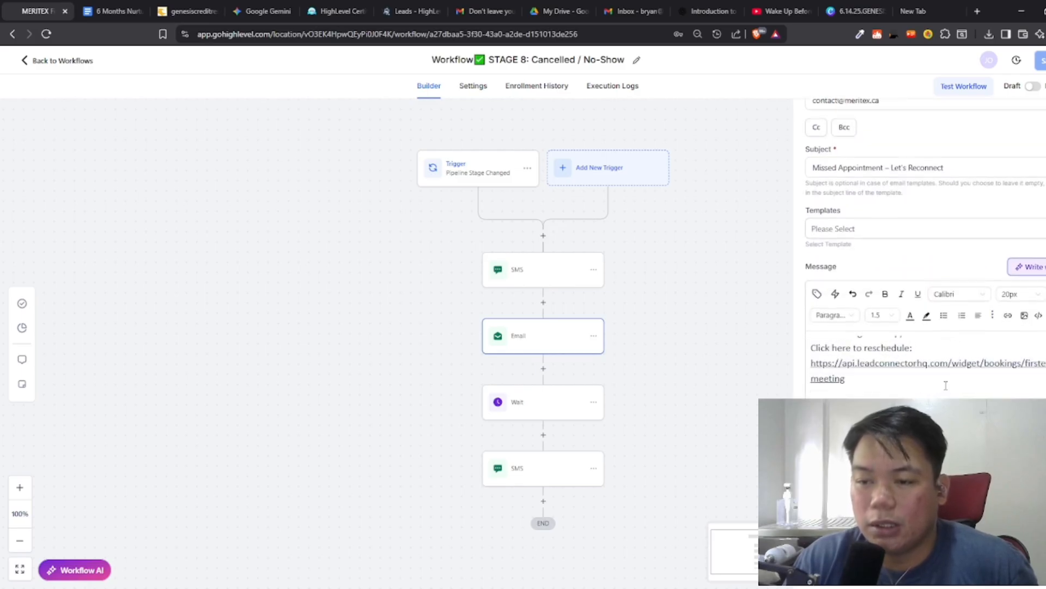
click(946, 384)
scroll(944, 380, up, 5)
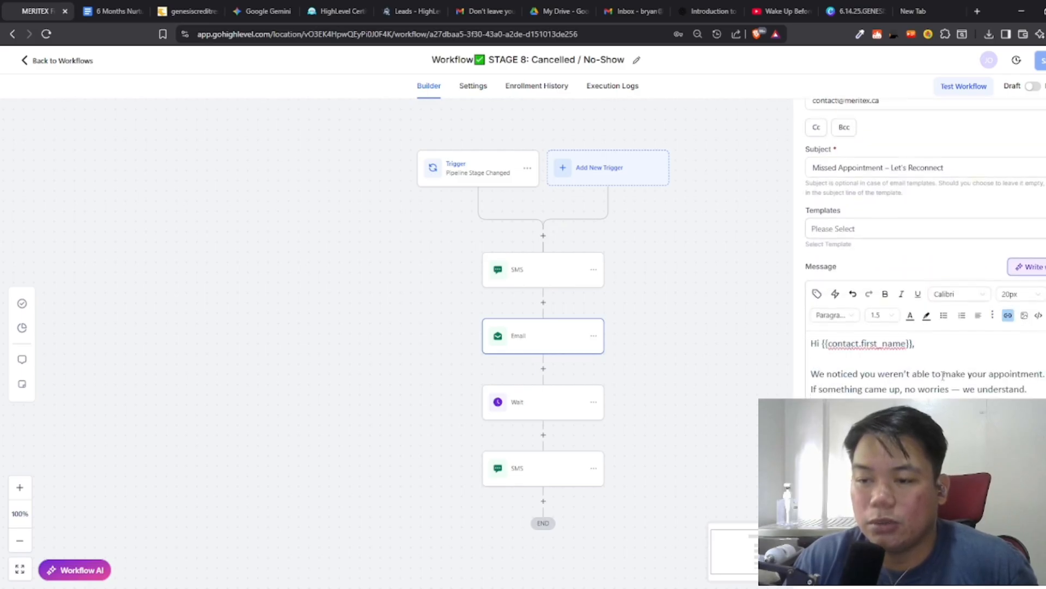
scroll(943, 376, down, 5)
click(904, 387)
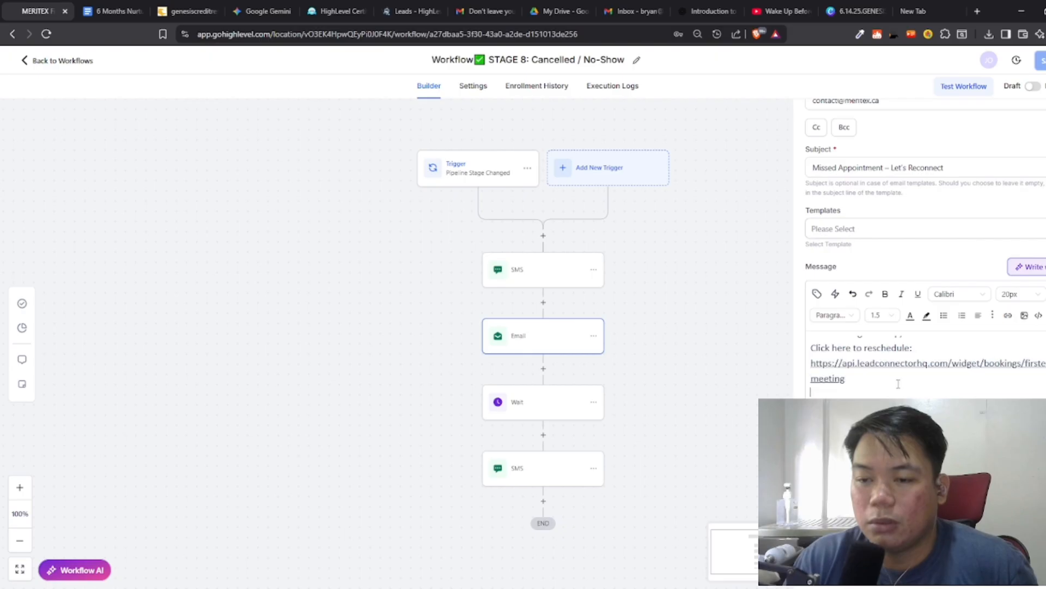
triple_click(900, 385)
scroll(903, 386, down, 3)
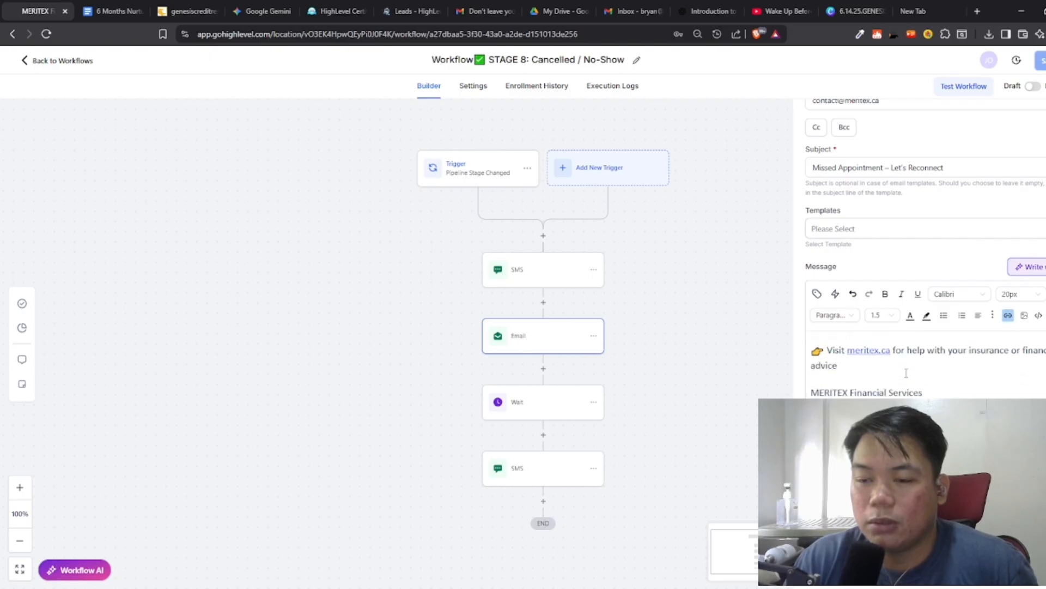
scroll(934, 381, down, 5)
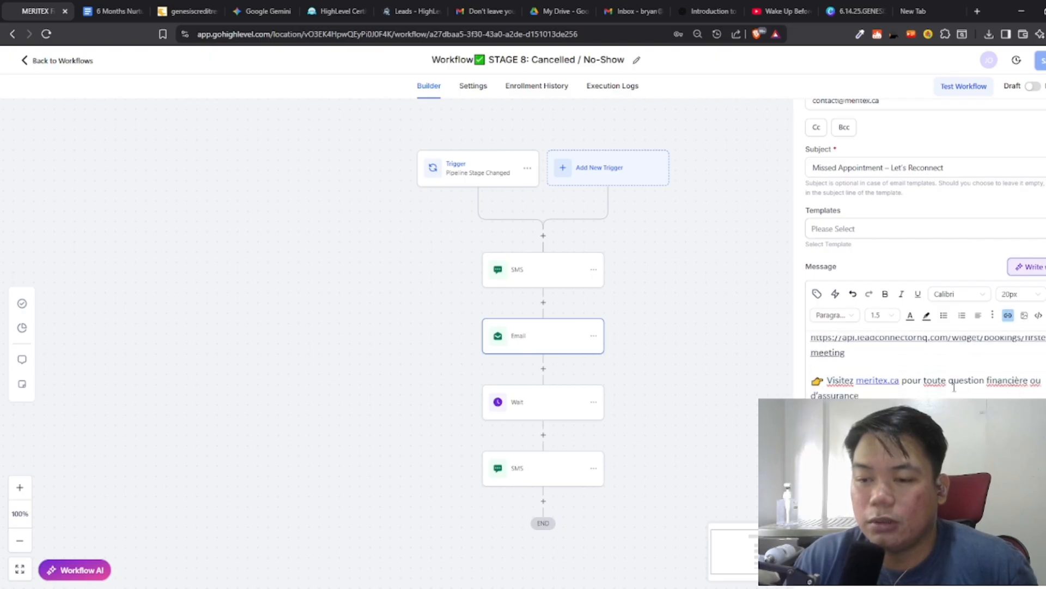
Step: Check the Wait action and the message of the final SMS action in the STAGE 8 workflow, and close the action details
click(560, 423)
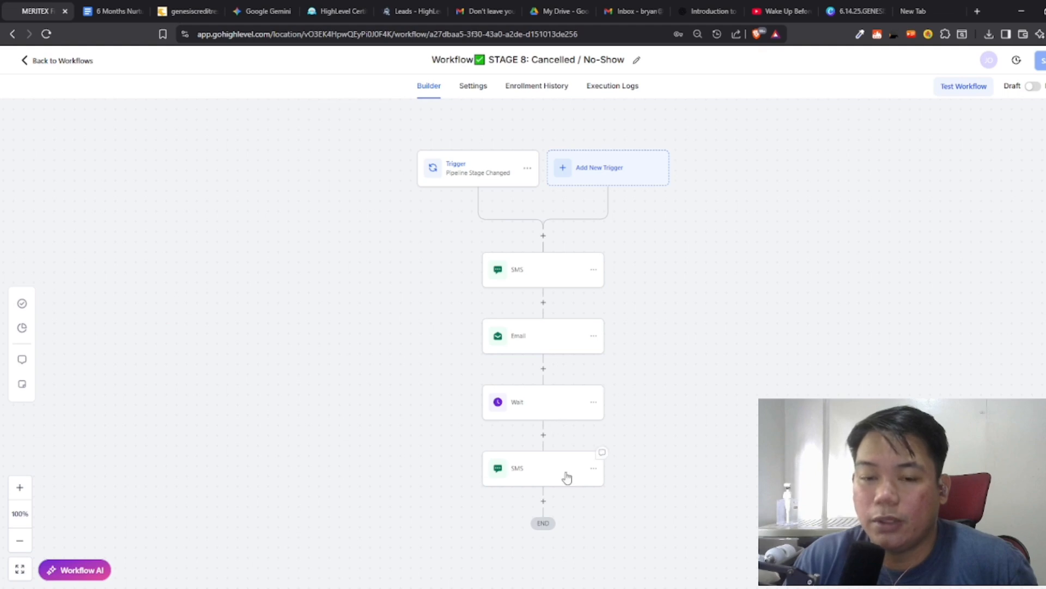
click(558, 417)
click(561, 472)
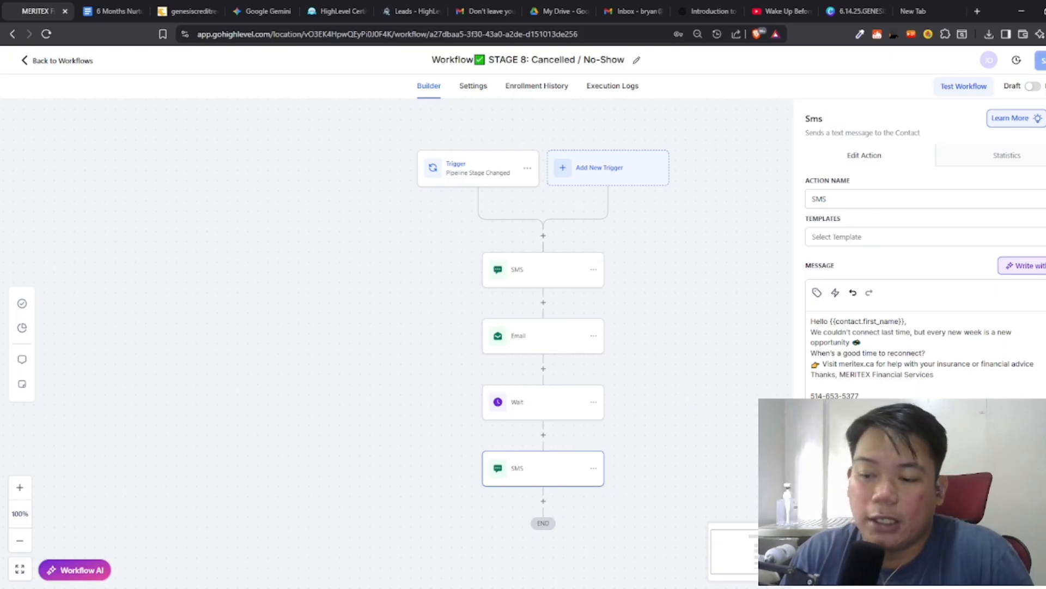
click(704, 410)
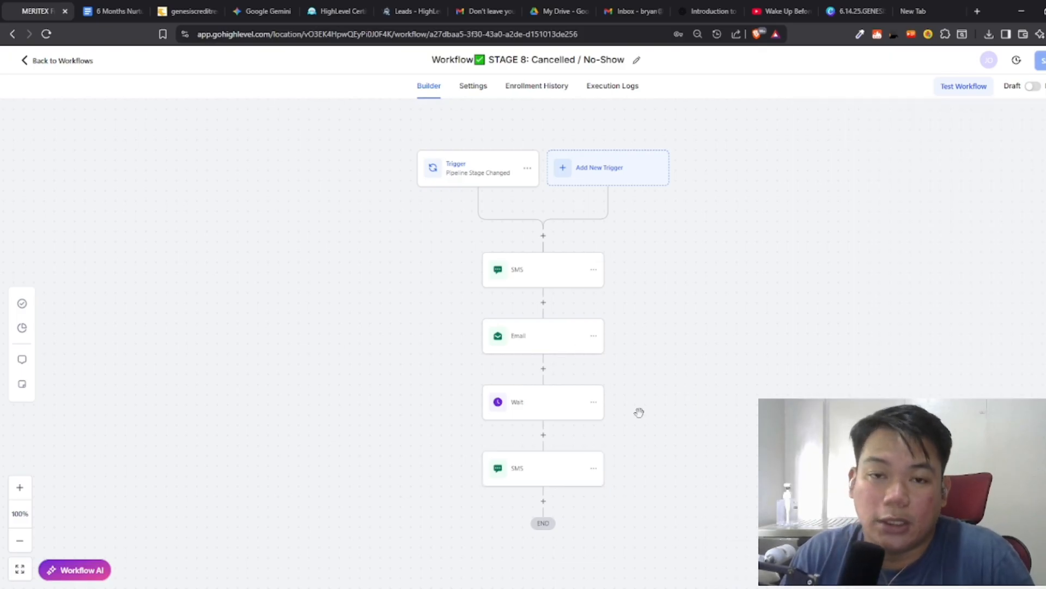
Step: Review the STAGE 8 workflow's communication settings and return to its builder
click(474, 86)
scroll(463, 345, down, 3)
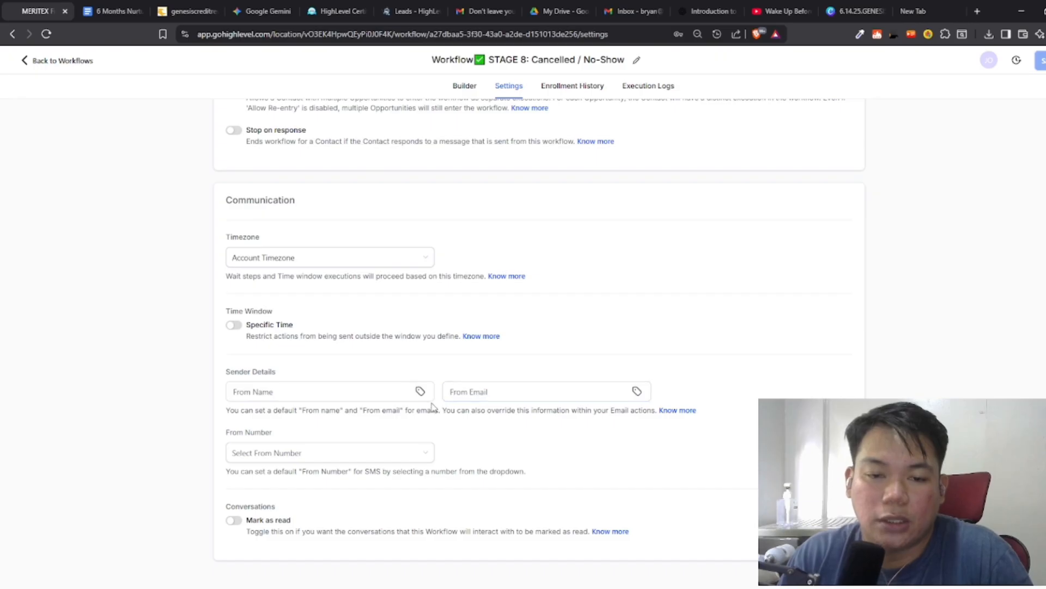
click(457, 91)
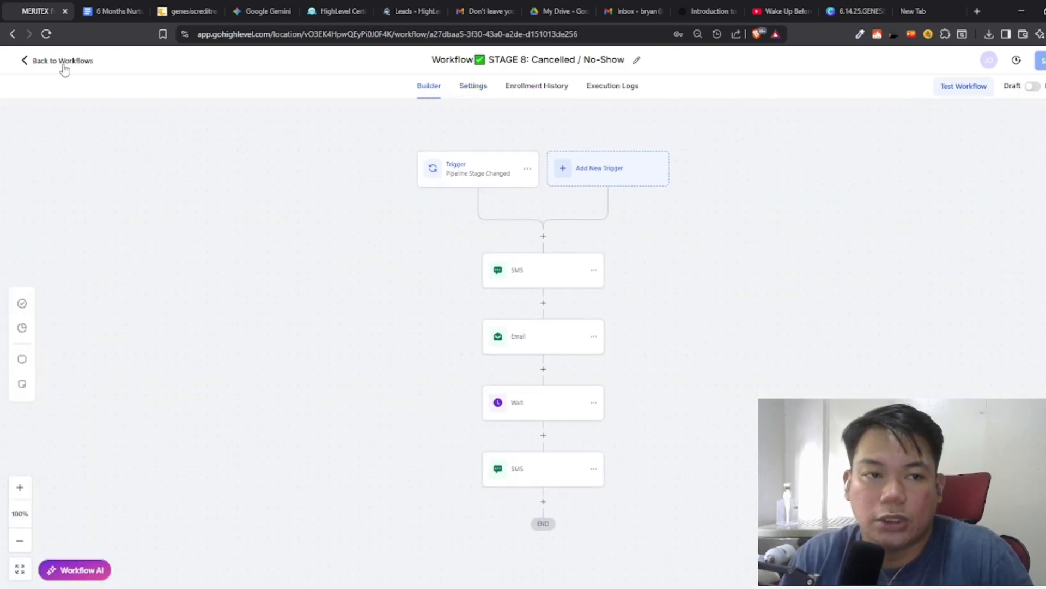
Step: Open the STAGE 9: Not Interested workflow, read its SMS action's message, and close the action details
click(63, 63)
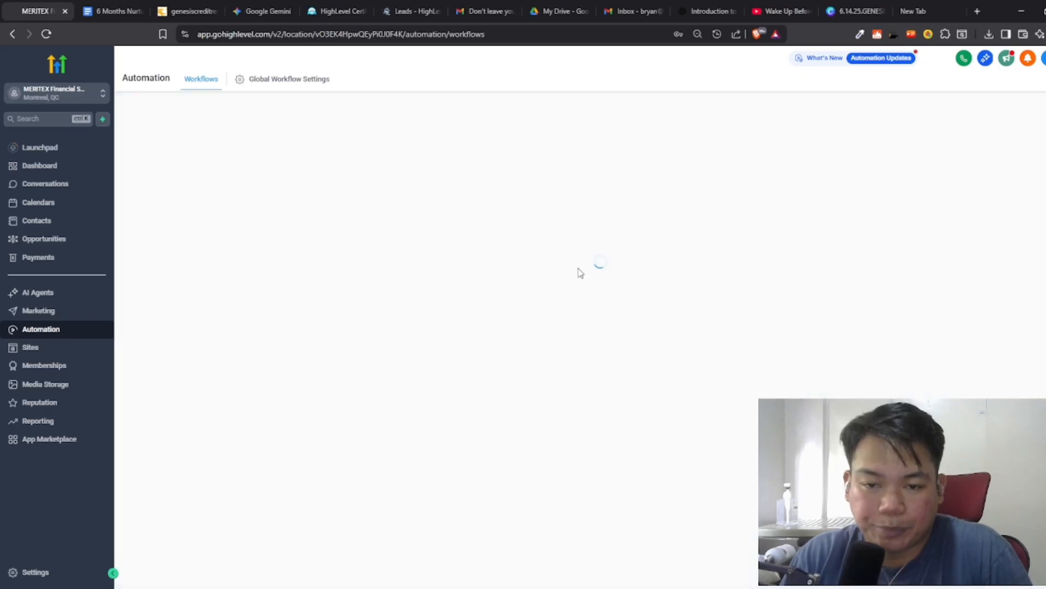
scroll(576, 271, down, 12)
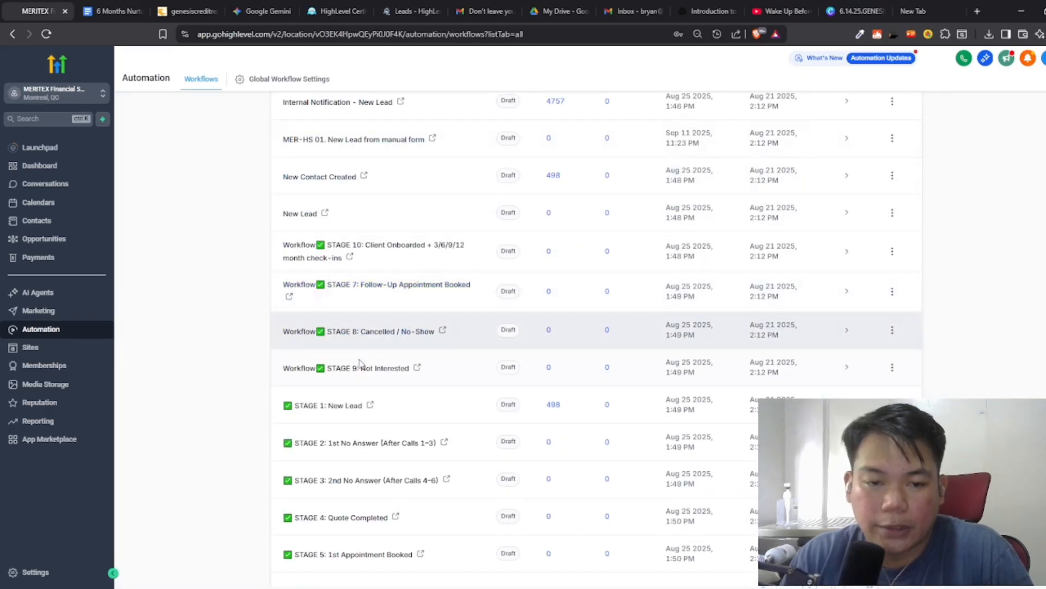
click(366, 370)
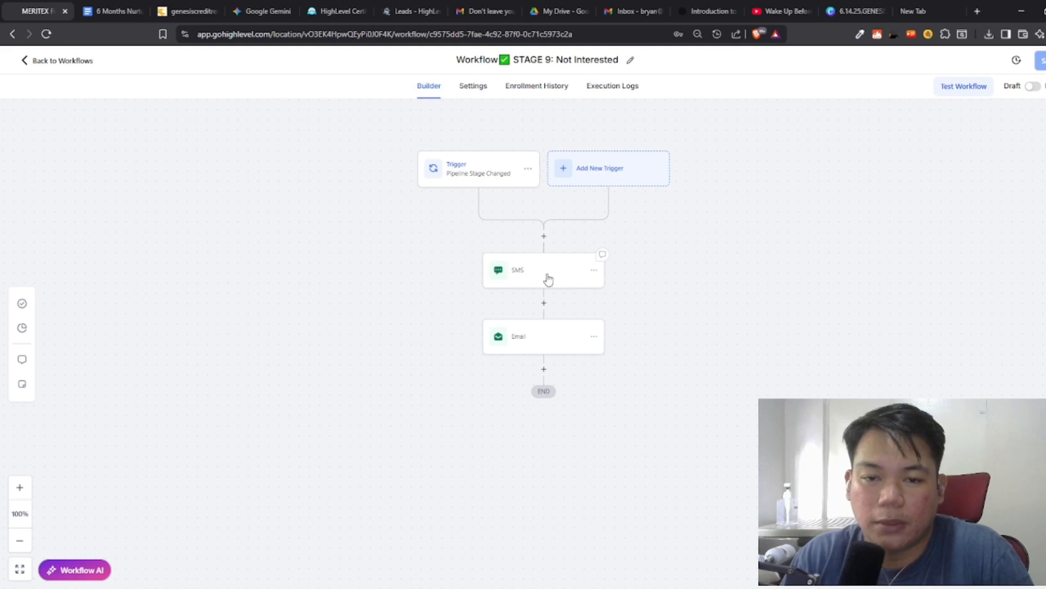
click(548, 279)
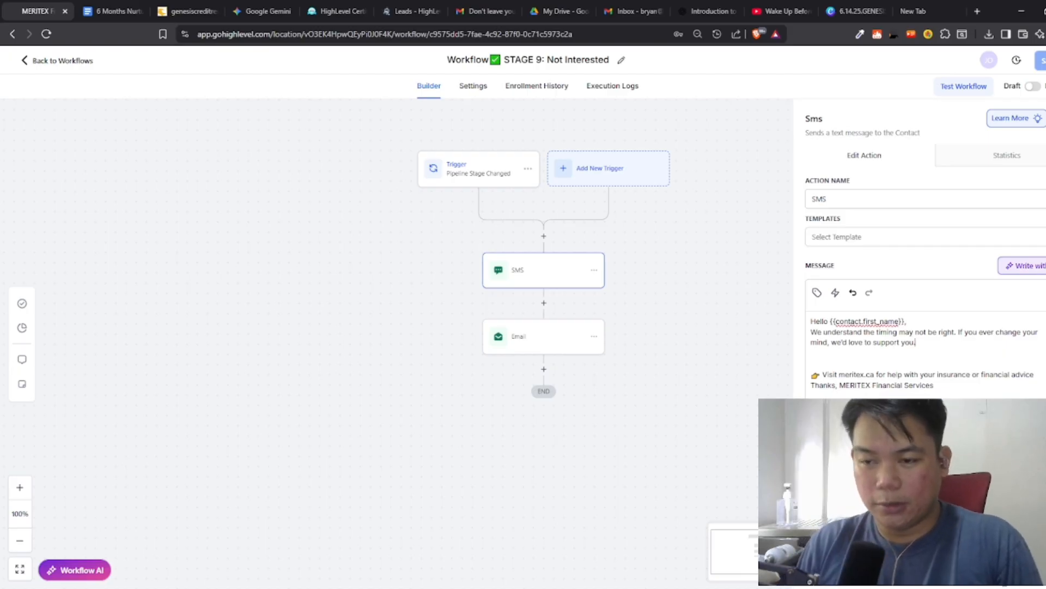
click(616, 437)
Step: Read the subject and the English and French message of the STAGE 9 Email action, and return to the workflow list
click(535, 341)
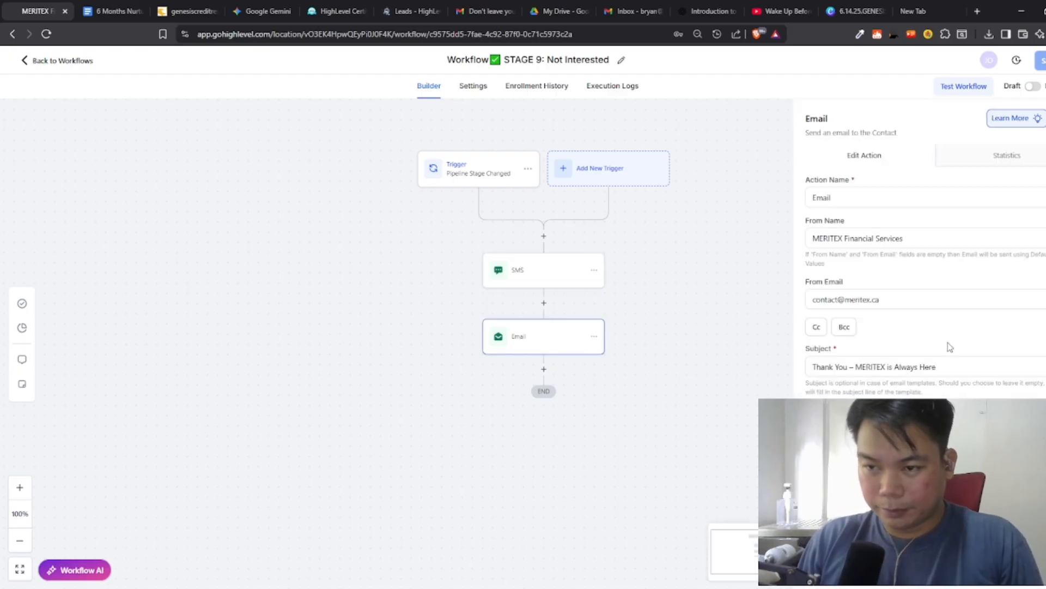
scroll(947, 342, down, 4)
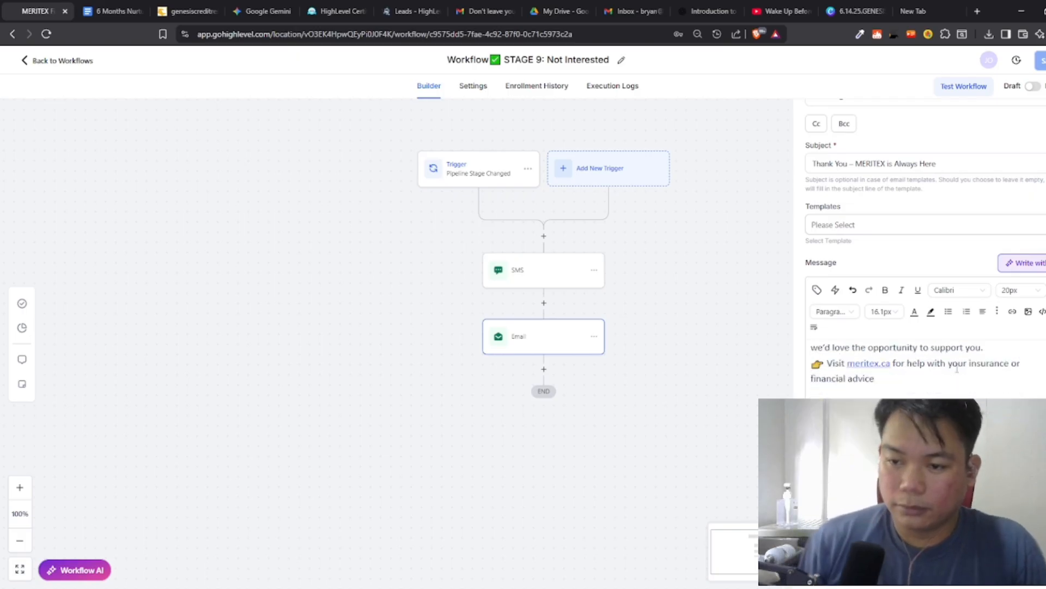
scroll(957, 369, up, 5)
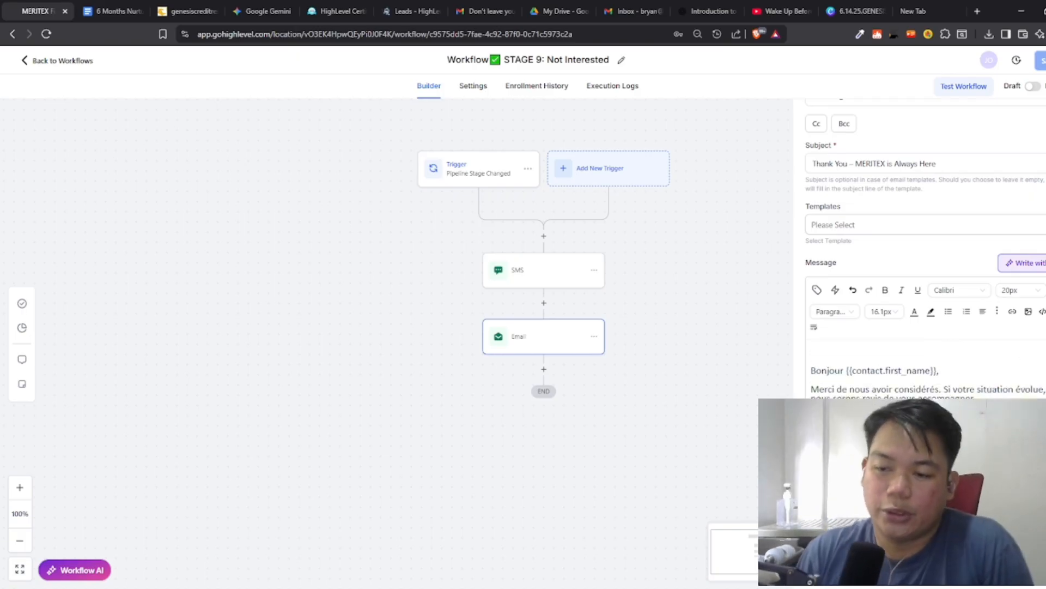
click(280, 126)
click(93, 64)
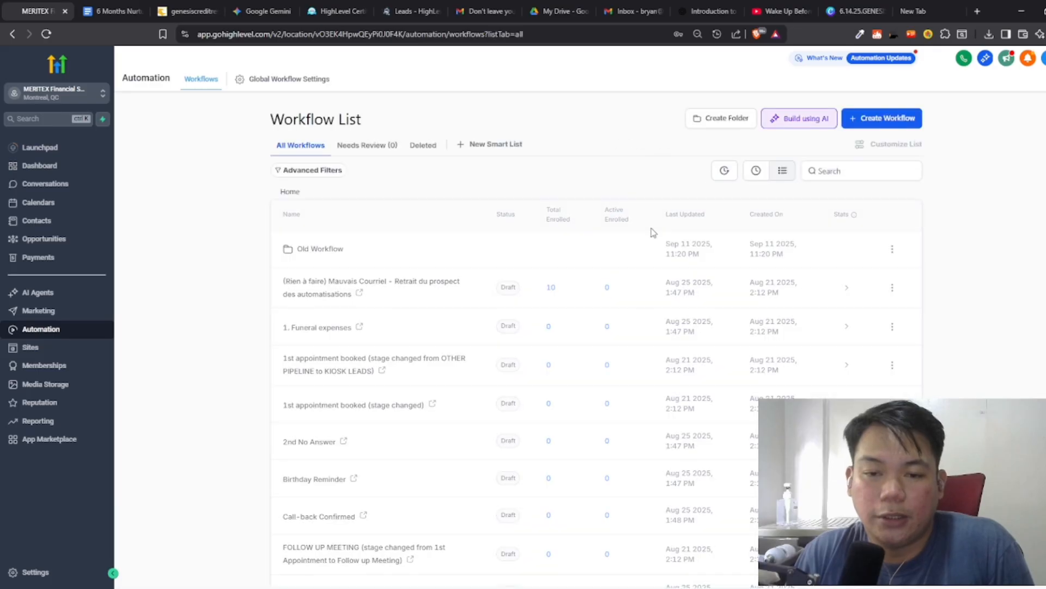
Step: Open the STAGE 10: Client Onboarded + 3/6/9/12 month check-ins workflow and check the second Wait action's delay
scroll(649, 232, down, 10)
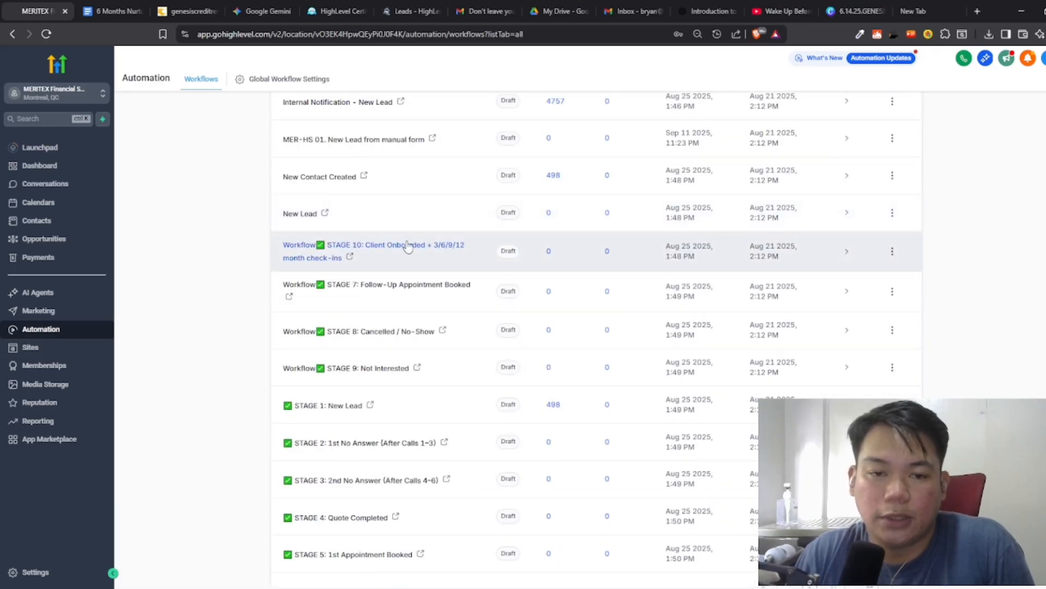
click(409, 247)
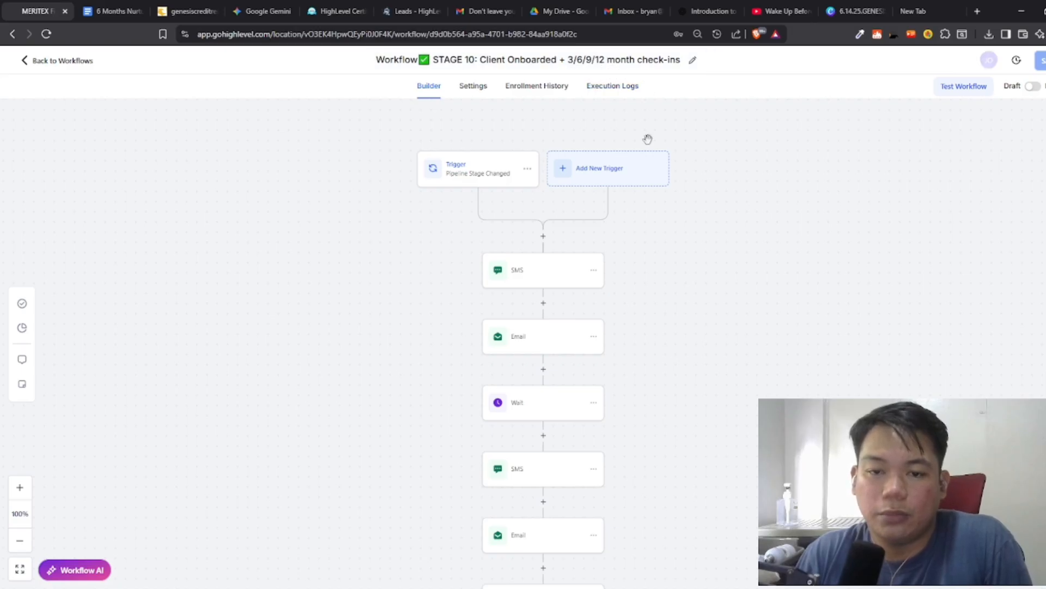
scroll(688, 255, down, 5)
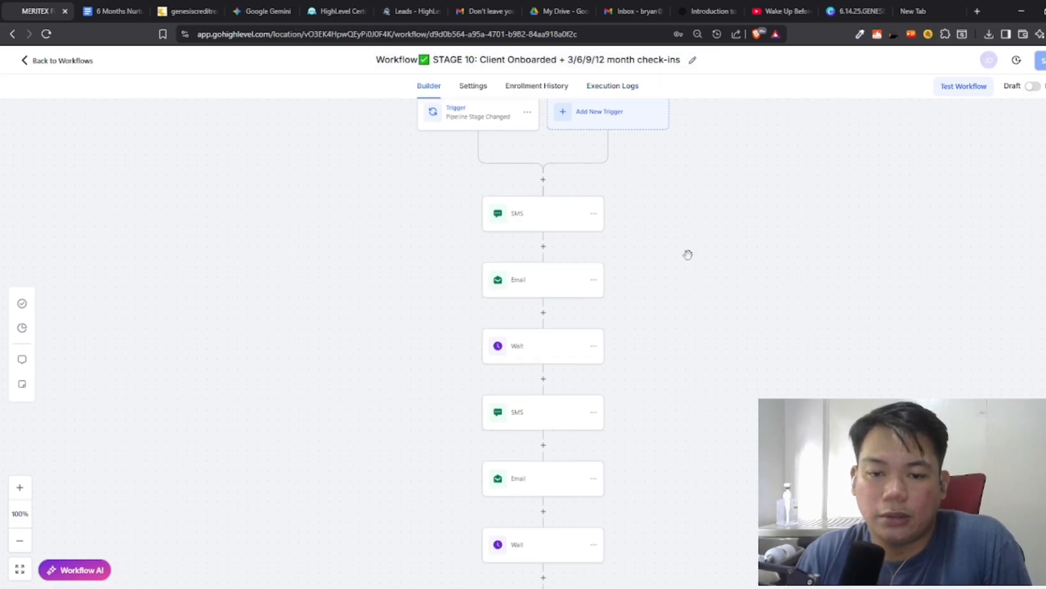
click(552, 270)
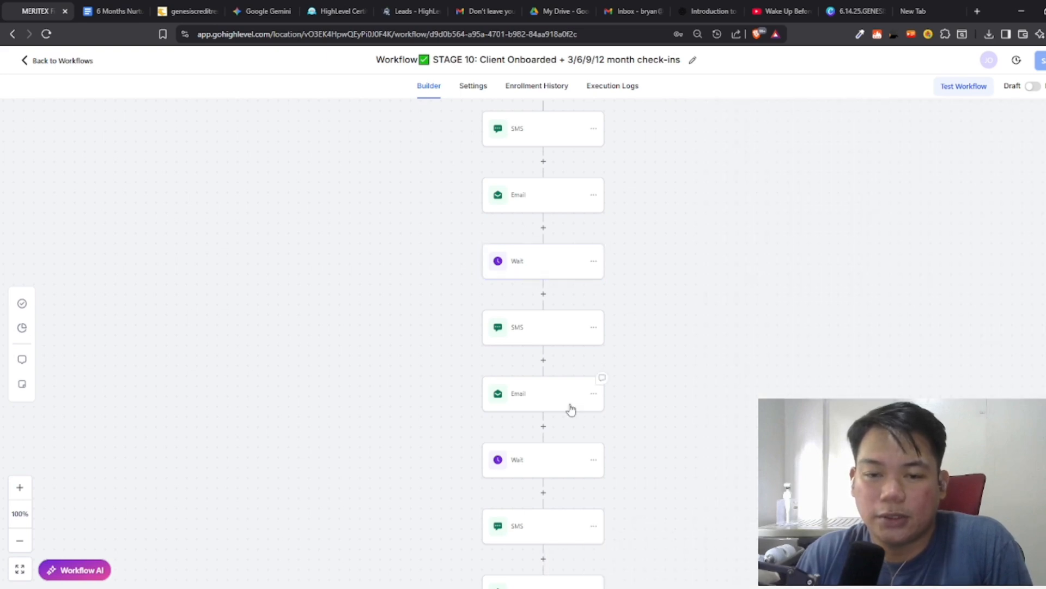
click(551, 468)
scroll(590, 435, down, 15)
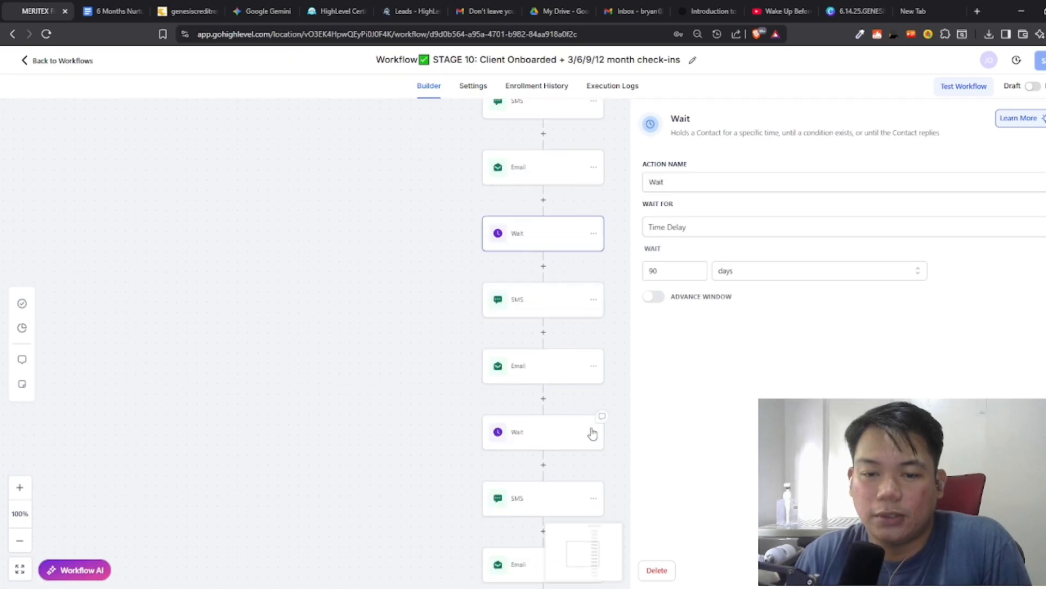
click(1045, 118)
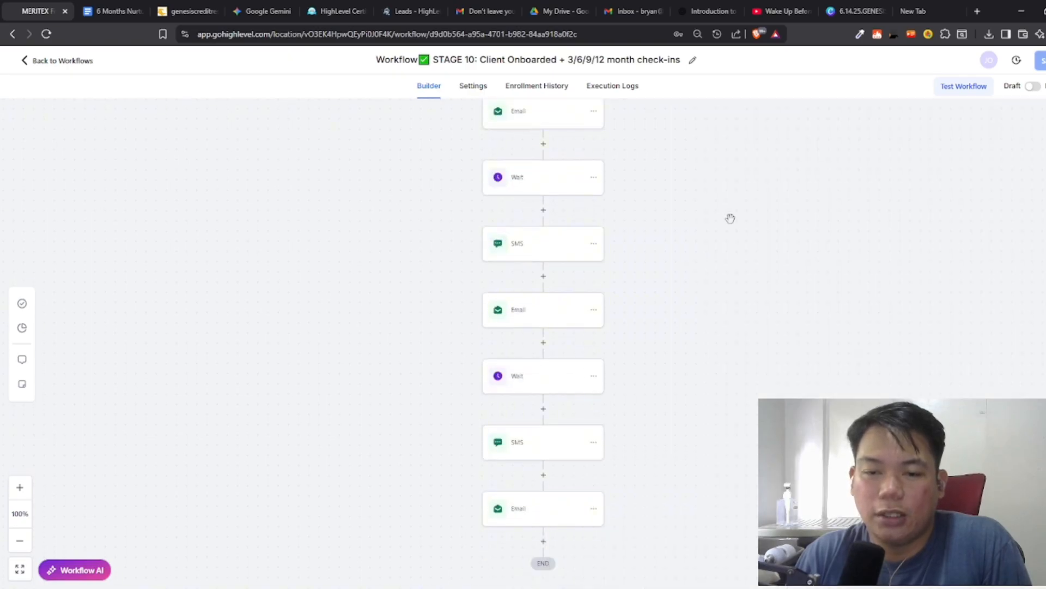
Step: Read the first SMS action's English and French message and the first Email action's subject in the STAGE 10 workflow
drag(727, 130, 675, 374)
drag(632, 196, 631, 355)
drag(608, 166, 597, 291)
scroll(597, 290, up, 2)
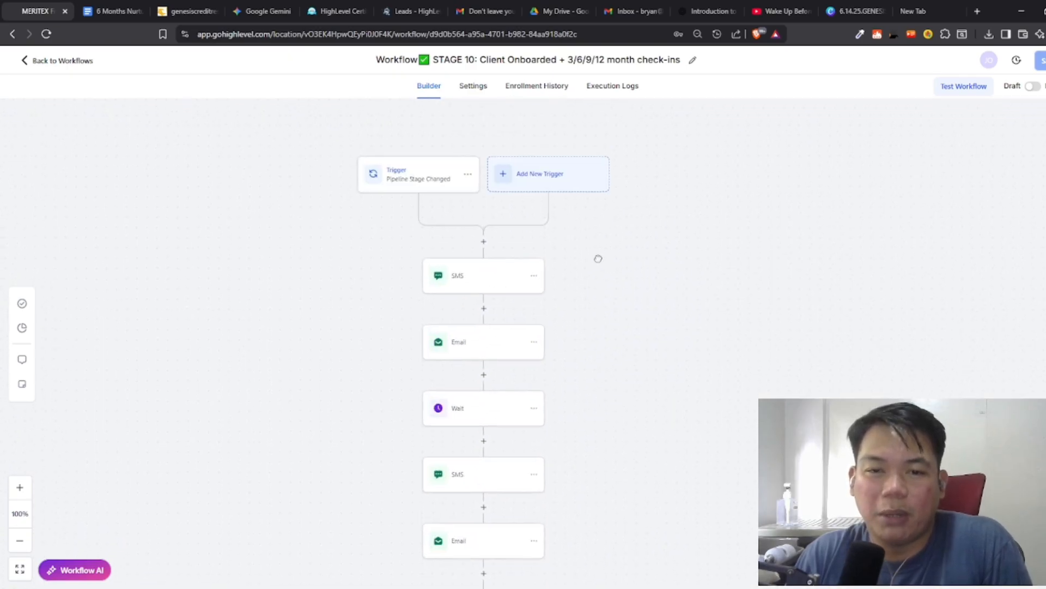
click(482, 274)
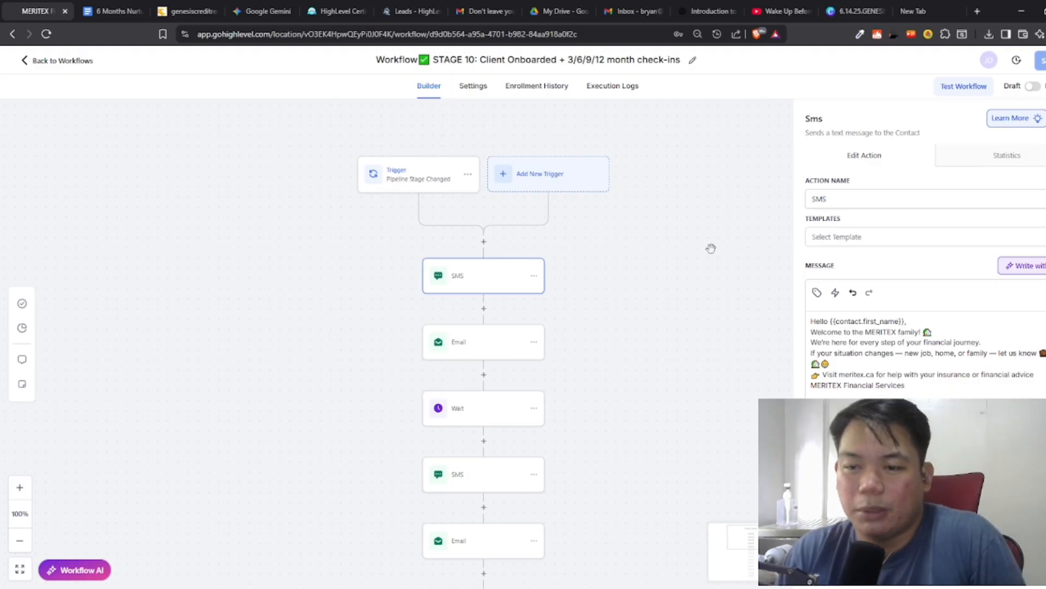
scroll(986, 382, down, 2)
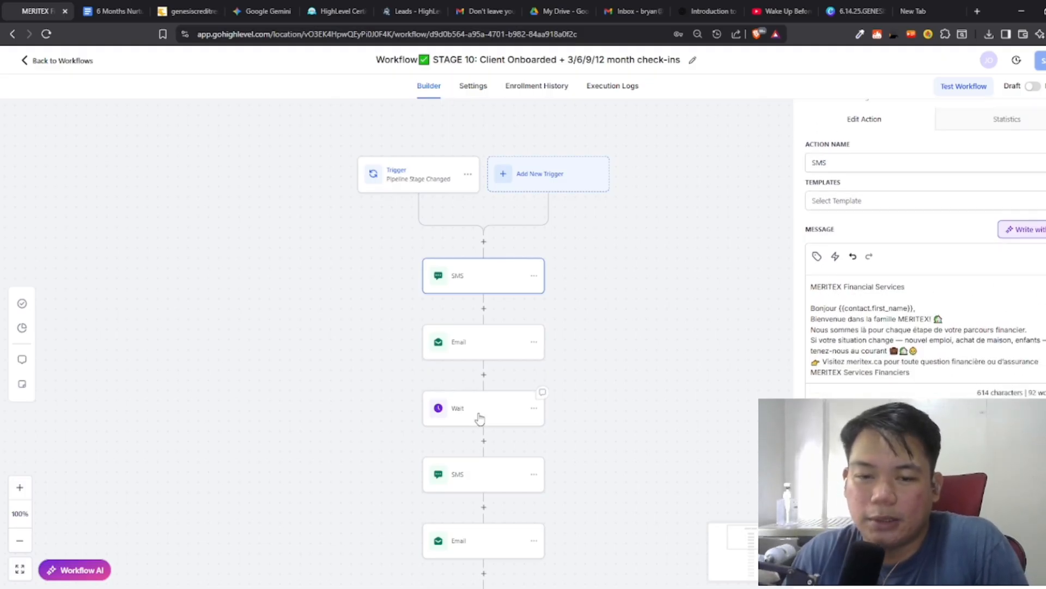
click(493, 343)
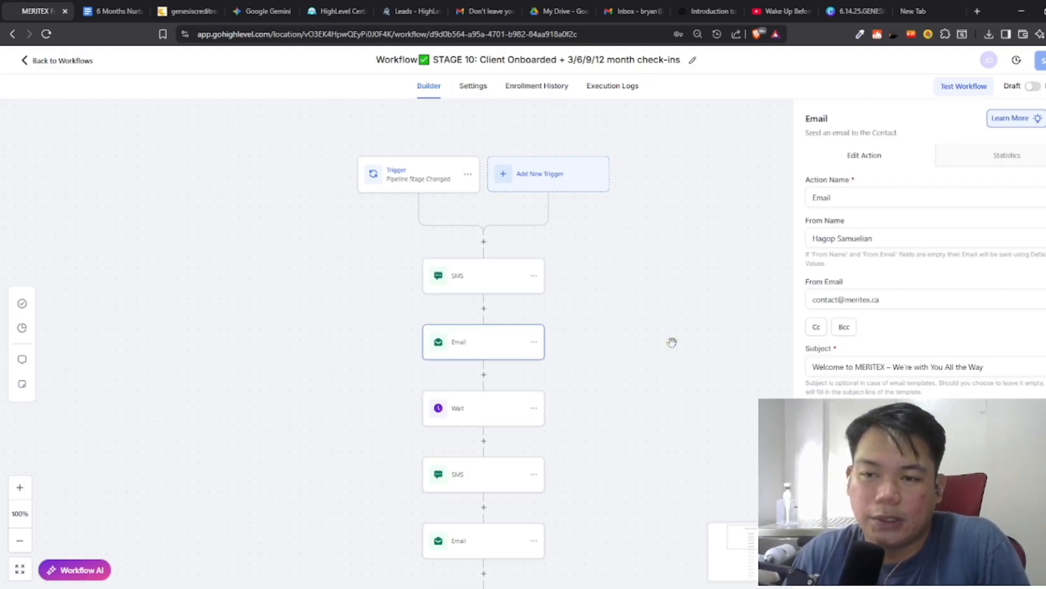
scroll(672, 342, down, 2)
drag(618, 326, 683, 318)
scroll(684, 327, up, 2)
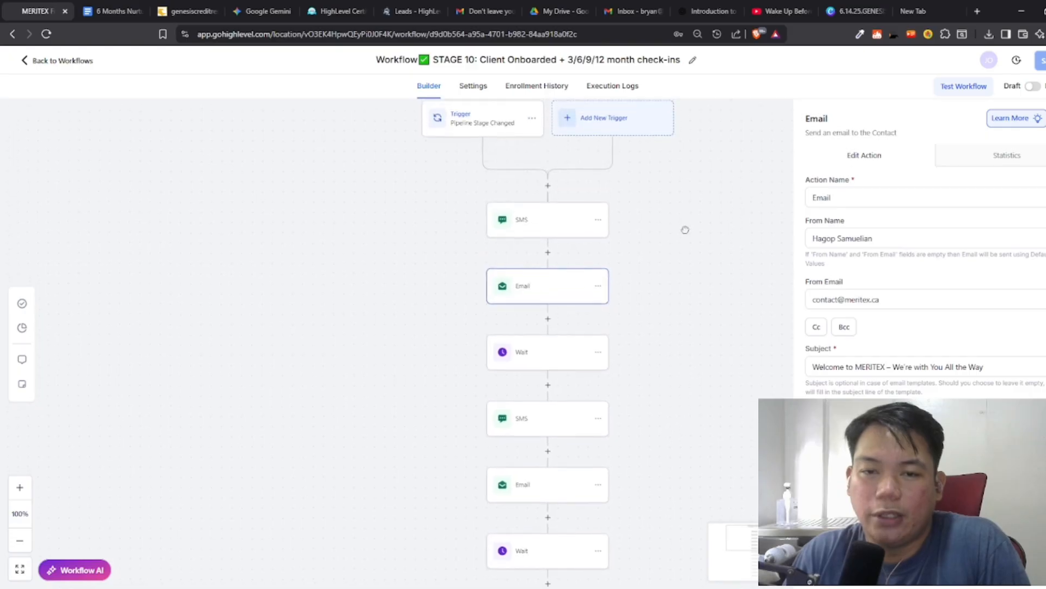
click(1045, 118)
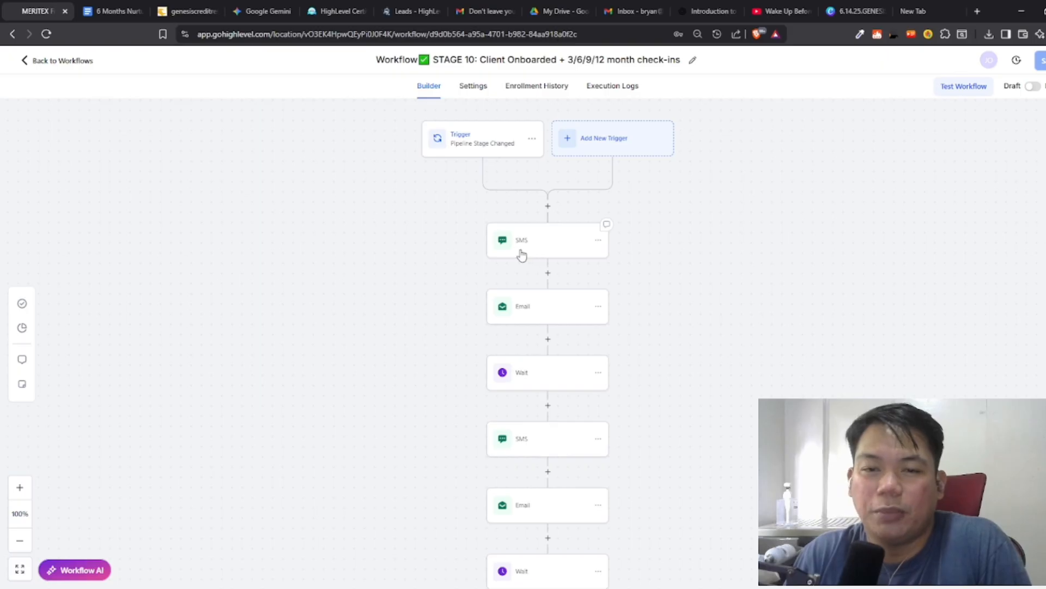
Step: Rename the first Wait action in the STAGE 10 workflow as "Wait 90D" and save the action
click(547, 316)
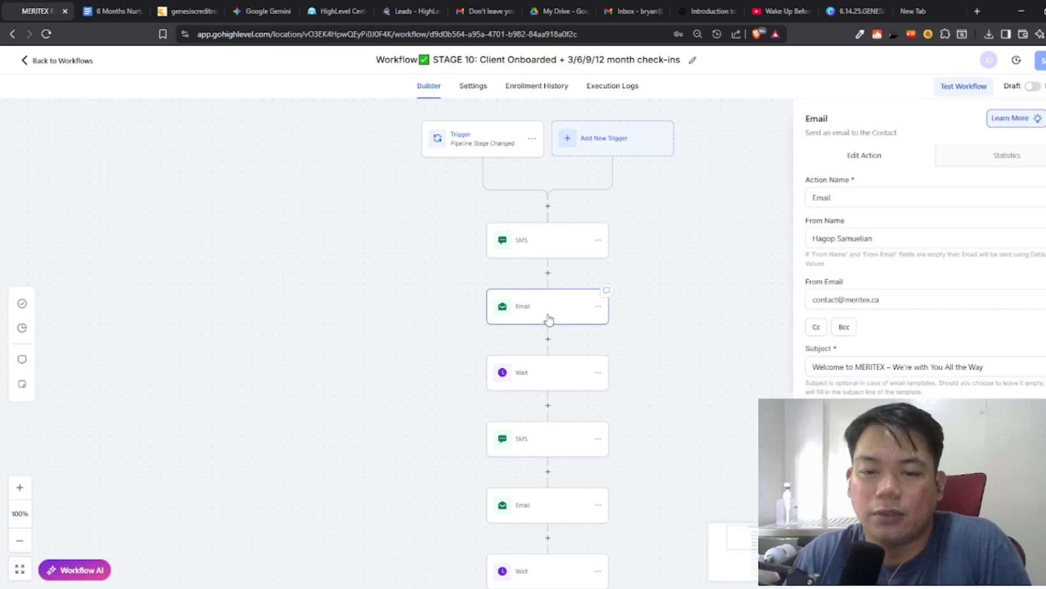
click(548, 381)
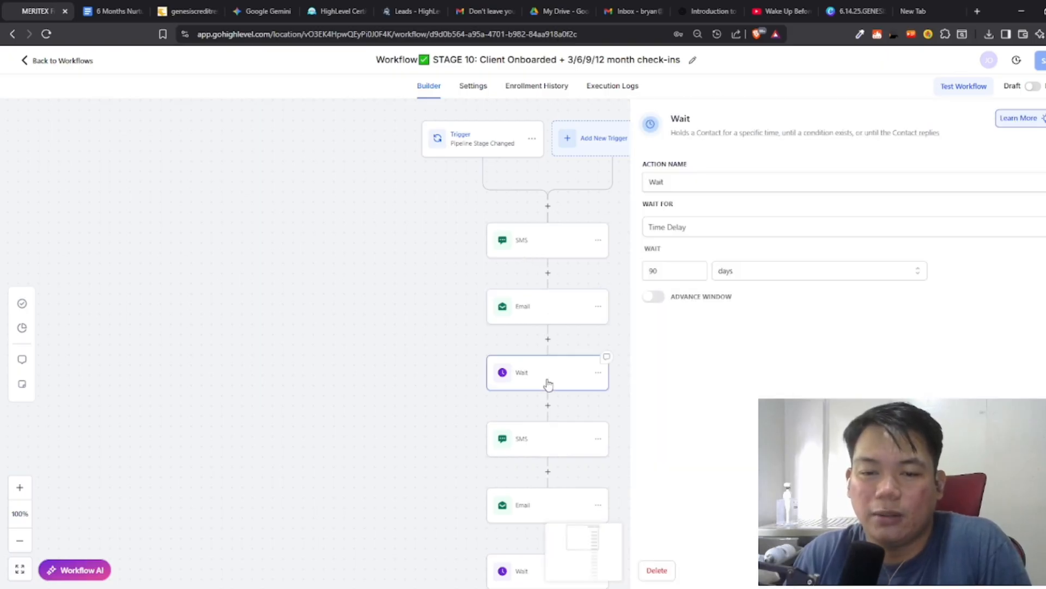
click(708, 184)
text(90)
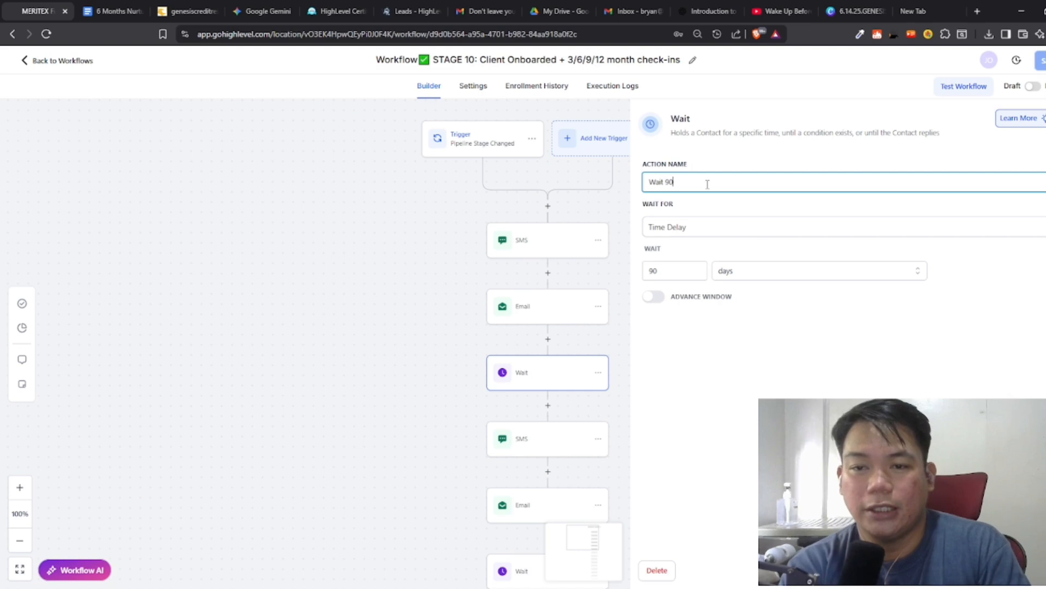
text(D)
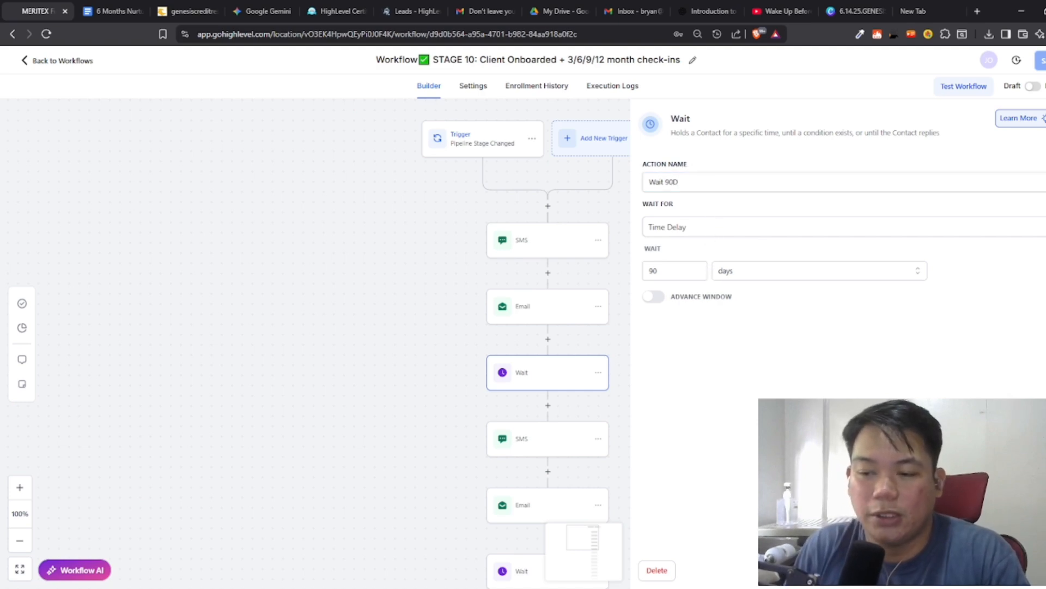
click(1029, 570)
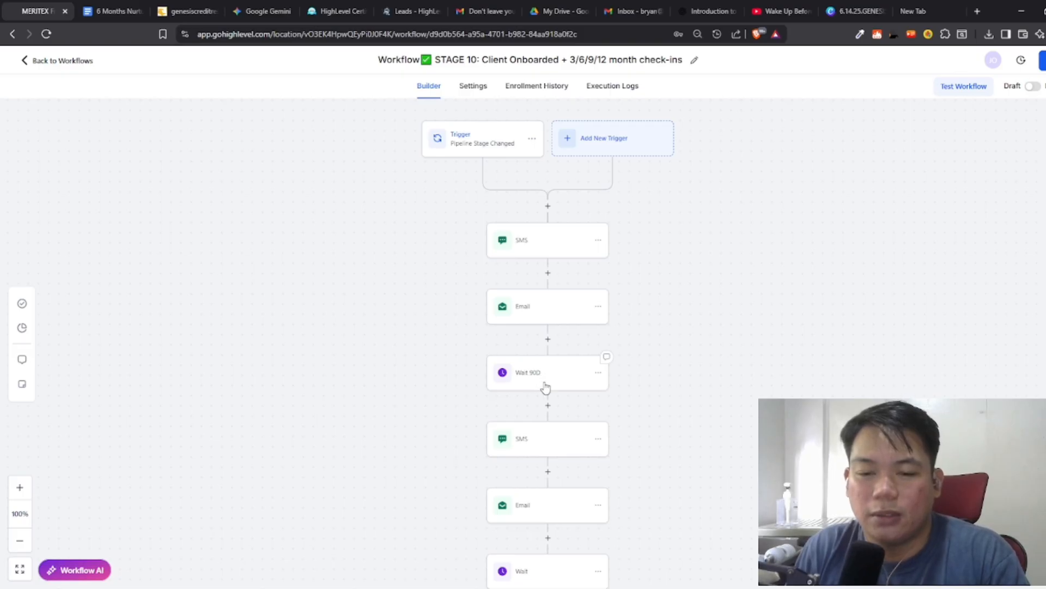
Step: Rename the first SMS action in the STAGE 10 workflow as "SMS - Paramdam 1" and save the action
click(581, 247)
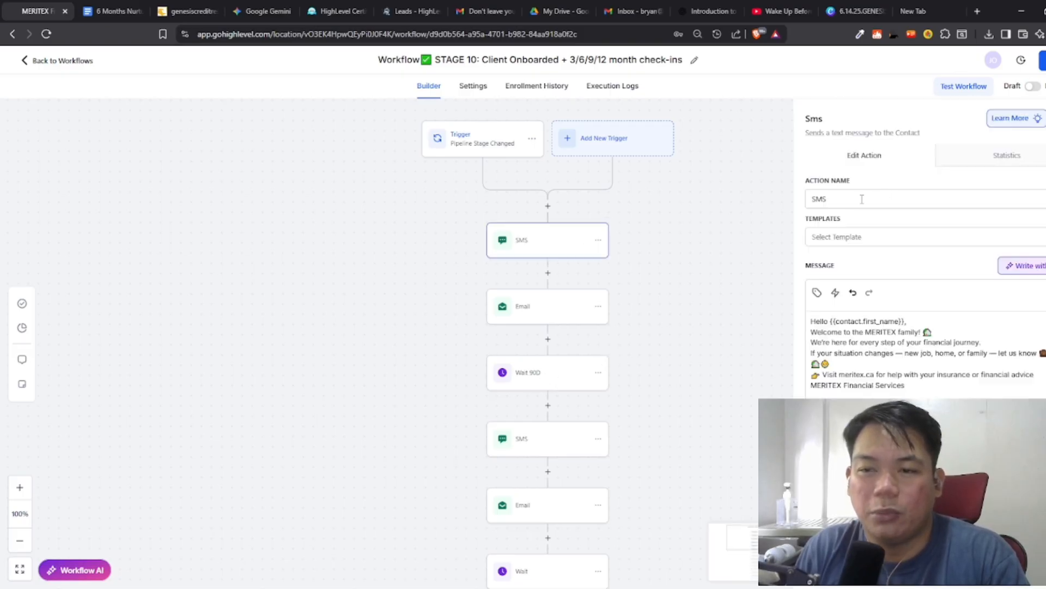
click(862, 199)
text(- Para)
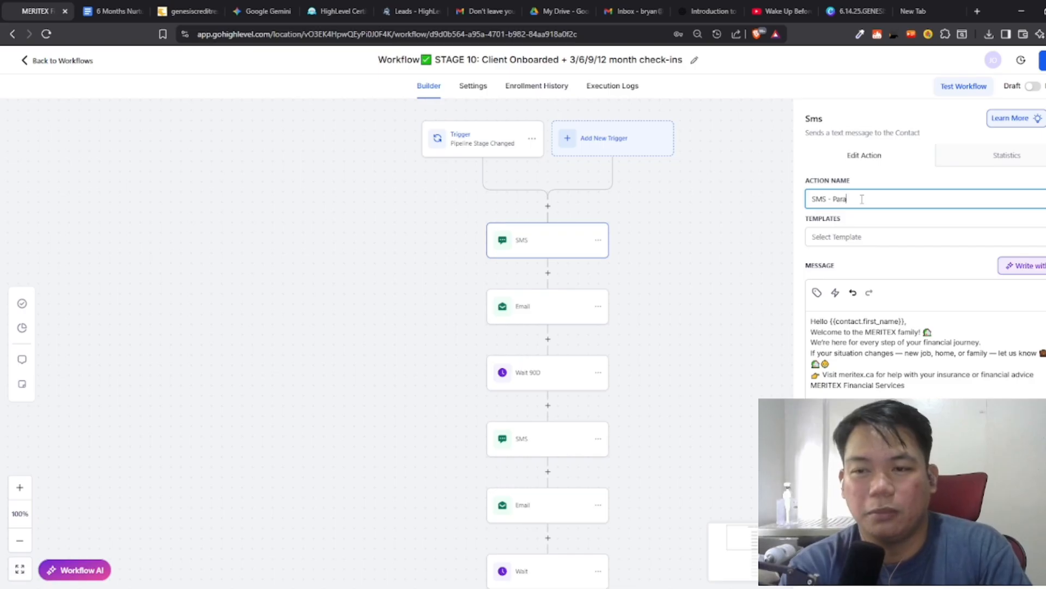
text(mdam 1)
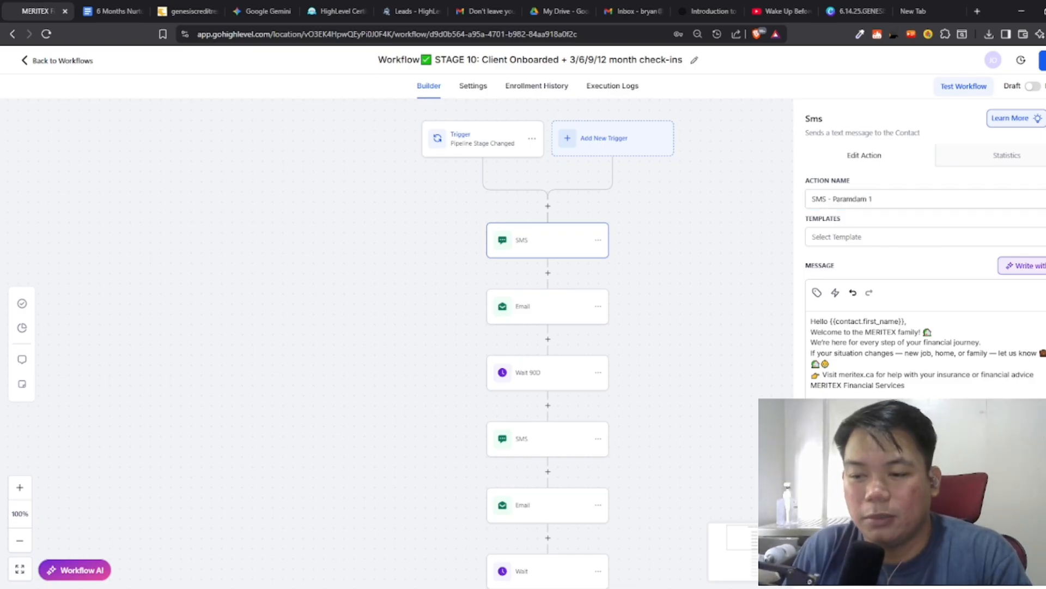
click(738, 341)
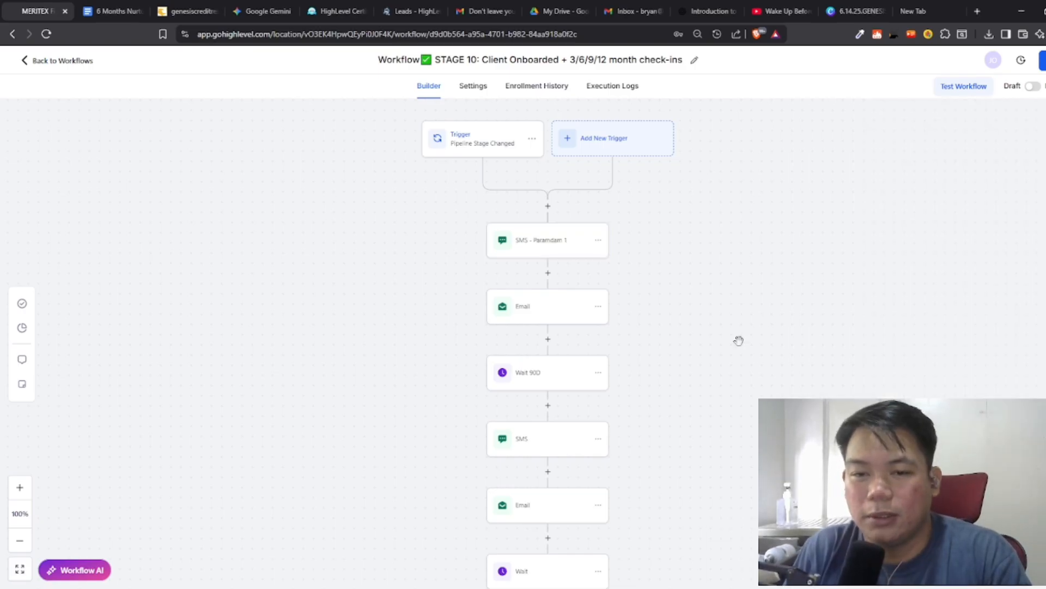
Step: Reopen the renamed first SMS action to review its action name, and close the action details
click(554, 257)
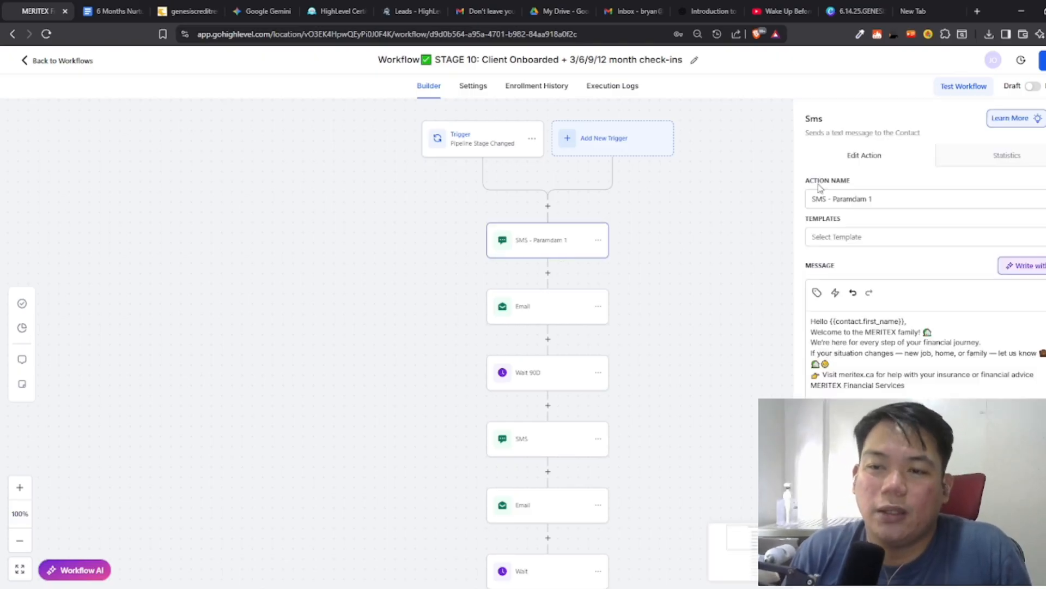
click(881, 201)
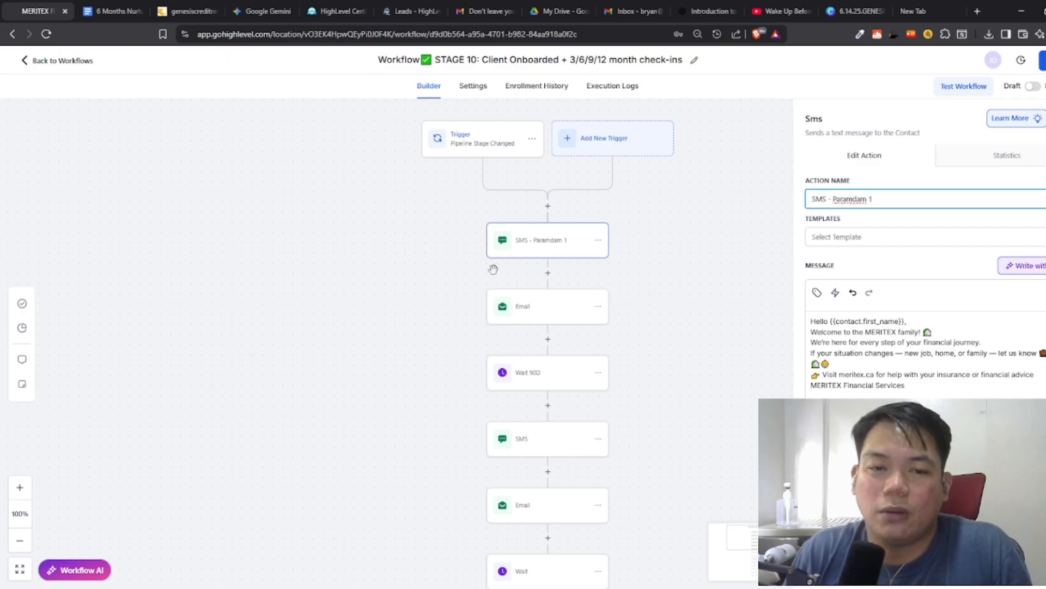
click(620, 346)
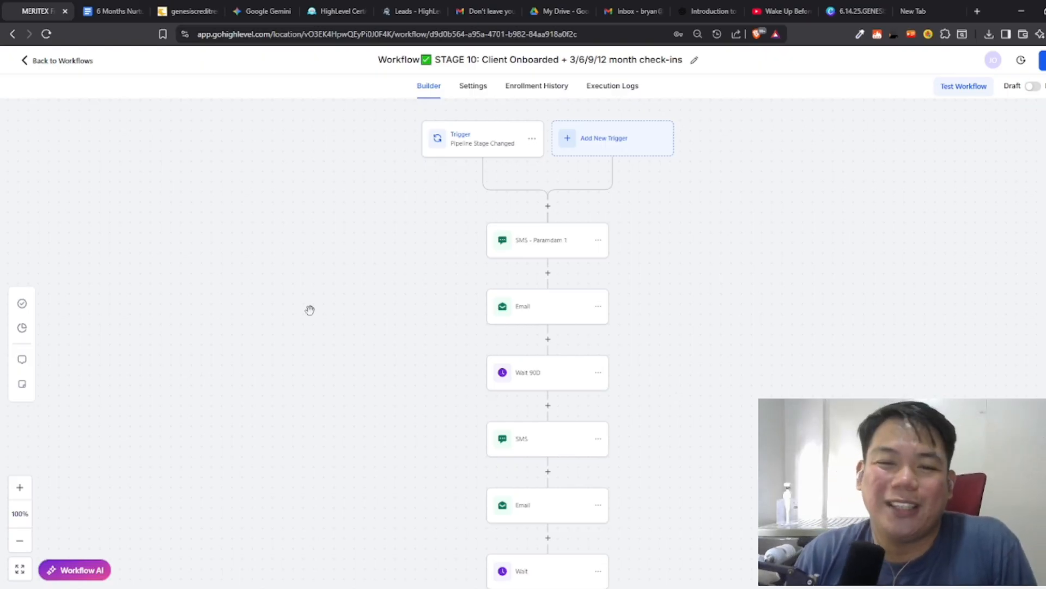
Step: Add a yellow sticky note to the STAGE 10 workflow canvas and place it to the left of the first SMS action
click(22, 383)
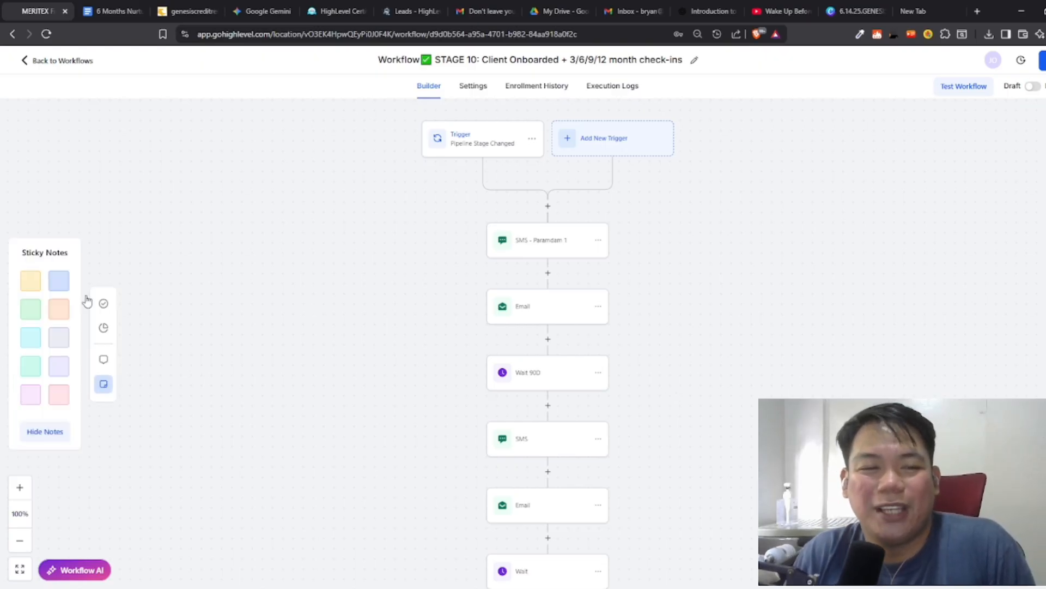
click(31, 284)
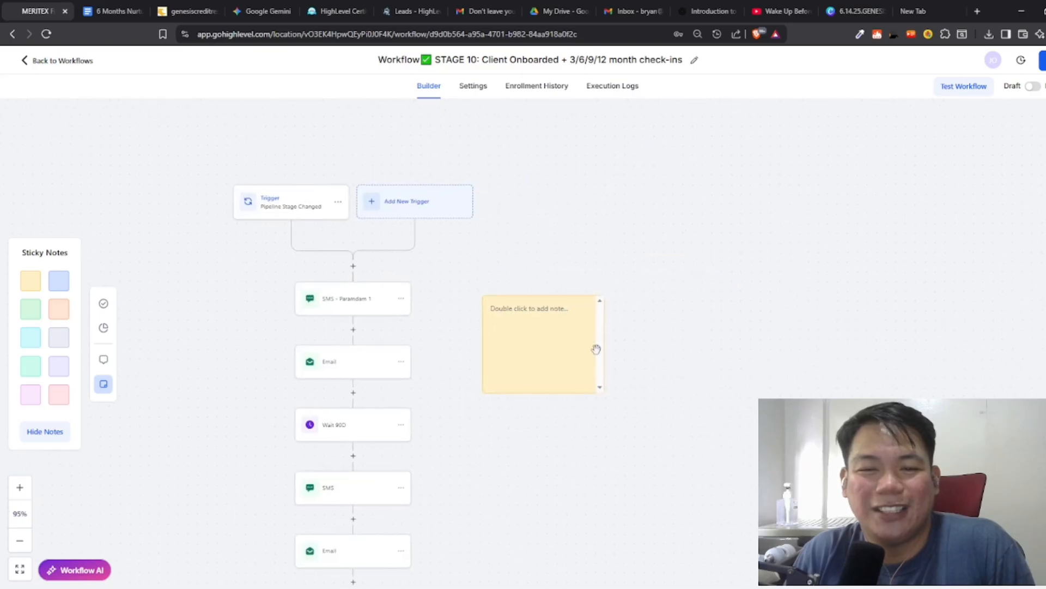
drag(537, 365, 209, 355)
drag(622, 360, 765, 320)
mouse_move(378, 258)
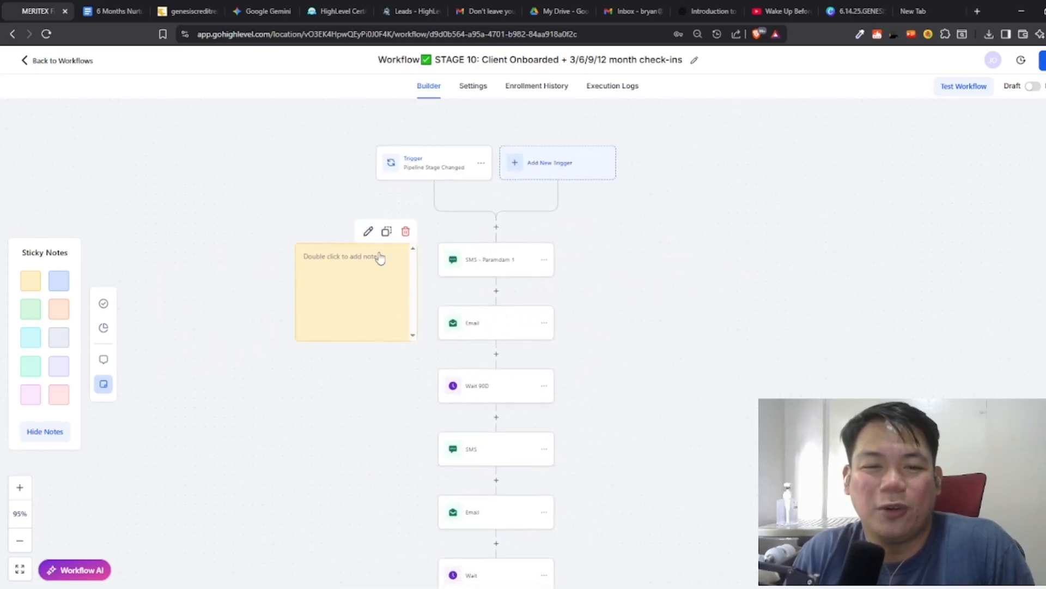
Step: Delete the yellow sticky note beside the first SMS action in the STAGE 10 workflow
click(404, 231)
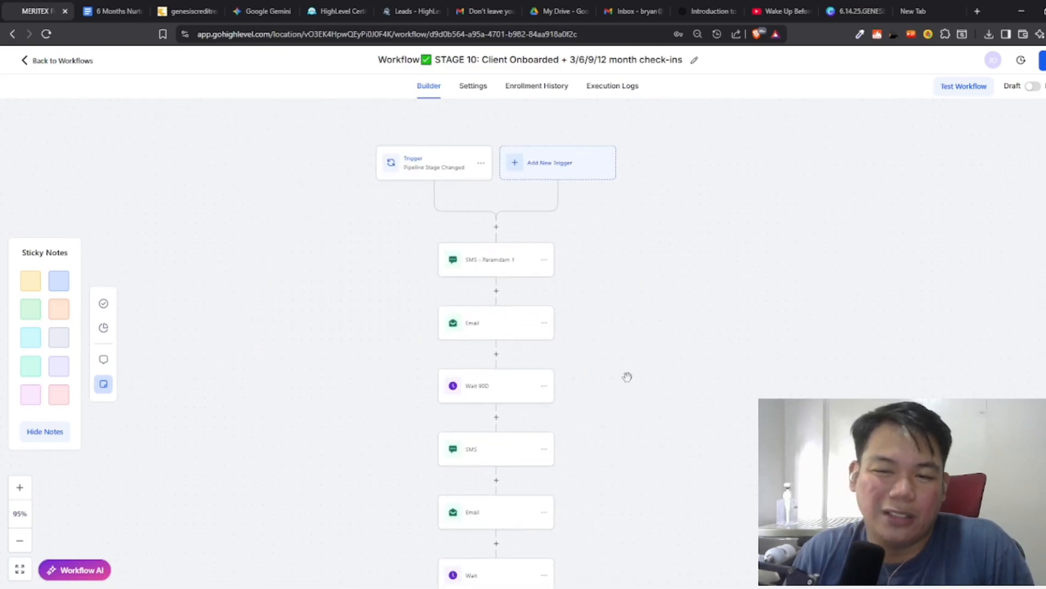
Step: Rename the pipeline stage trigger in the STAGE 10 workflow as "Pipeline Stage Changed - Client Onboard" and save the trigger
drag(627, 377, 666, 328)
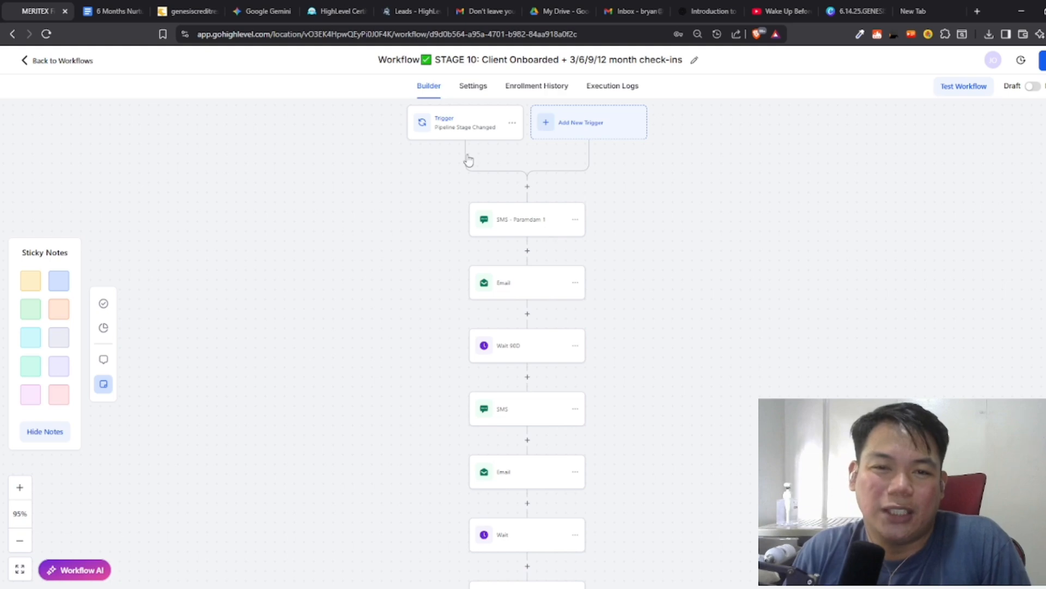
click(478, 130)
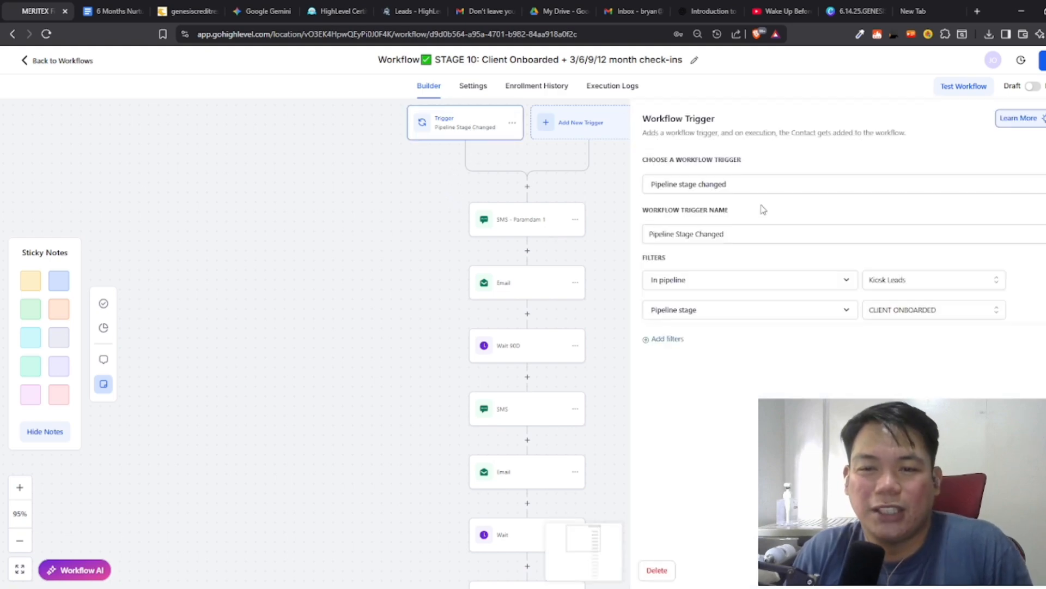
click(767, 232)
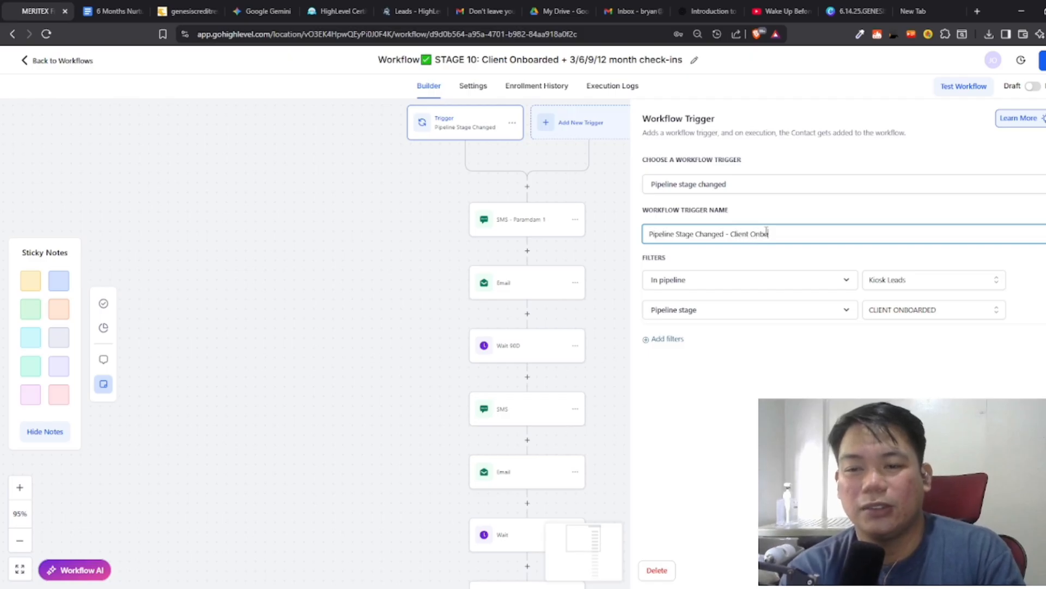
click(1023, 570)
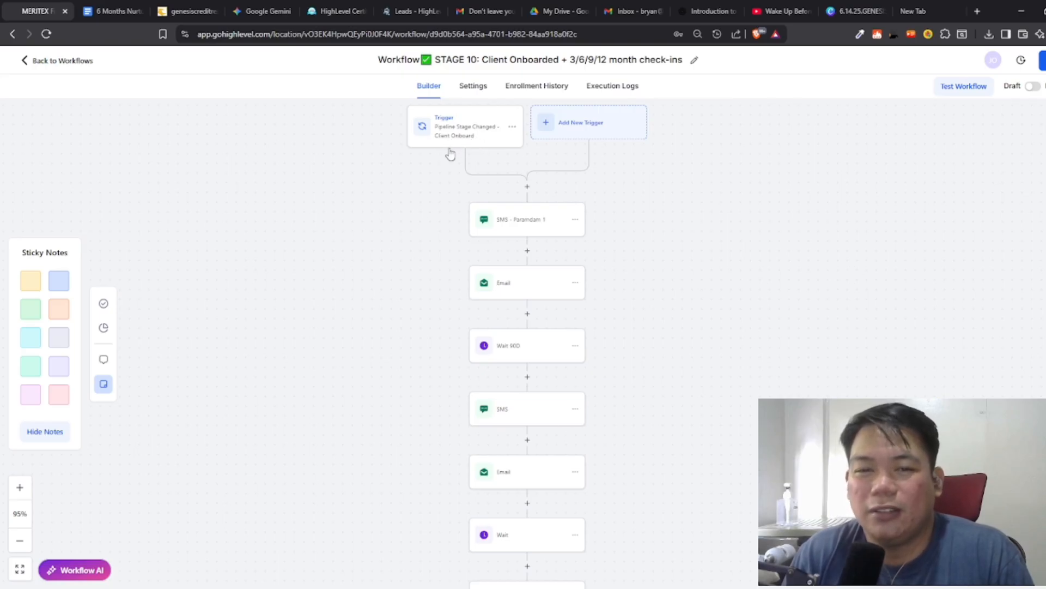
Step: Open the first Email action in the STAGE 10 workflow to review its subject and message, and close it
click(533, 284)
scroll(871, 191, down, 4)
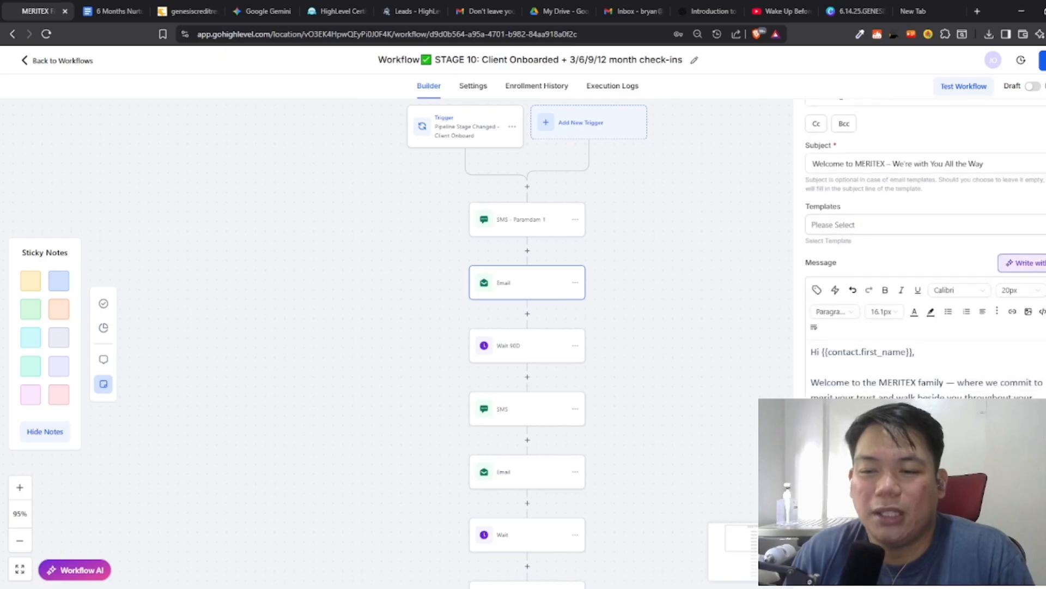
key(Escape)
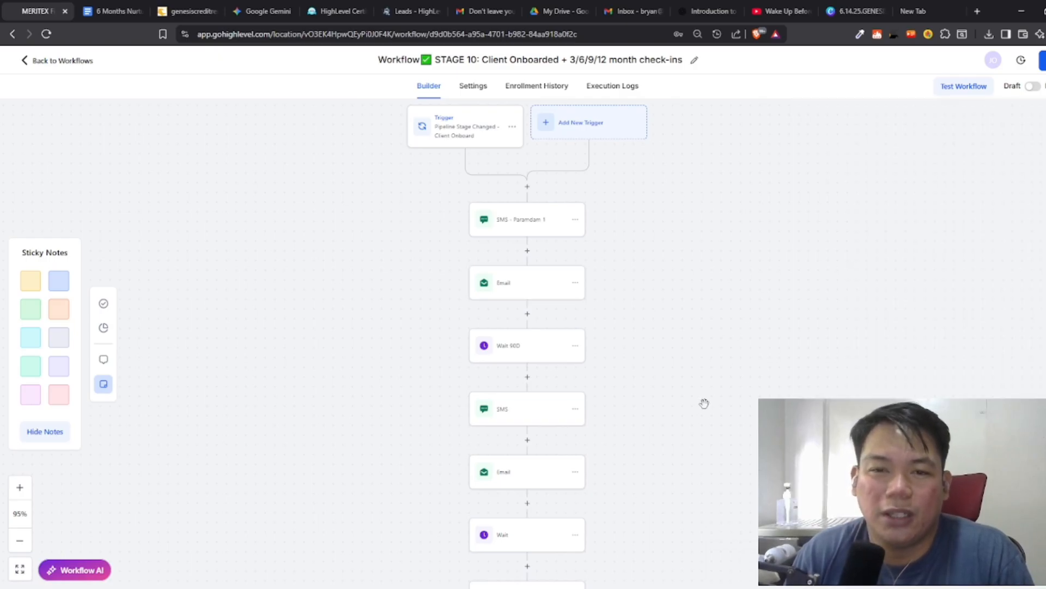
drag(705, 403, 700, 319)
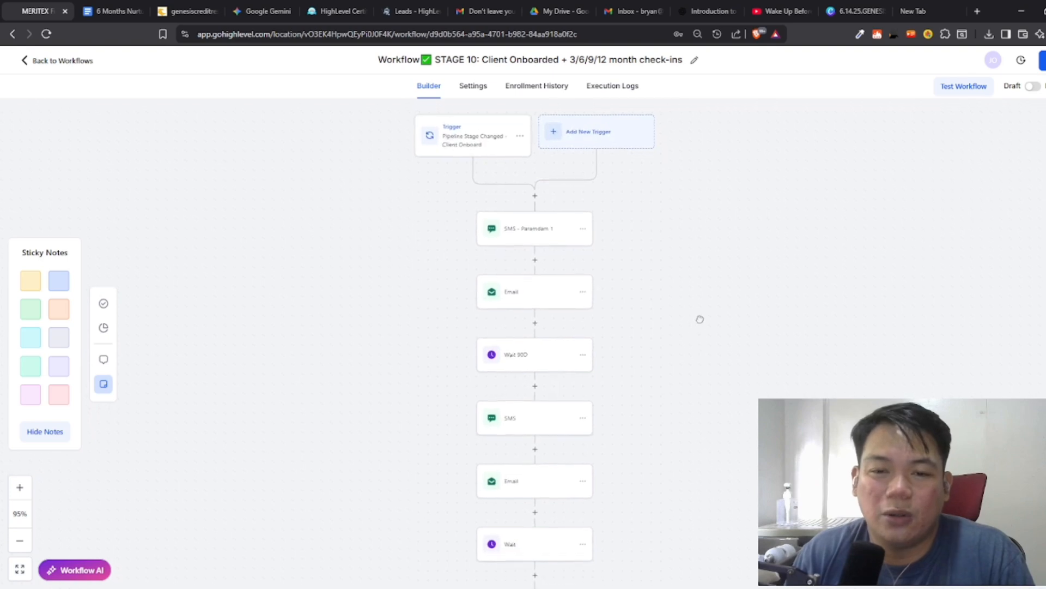
scroll(699, 314, up, 1)
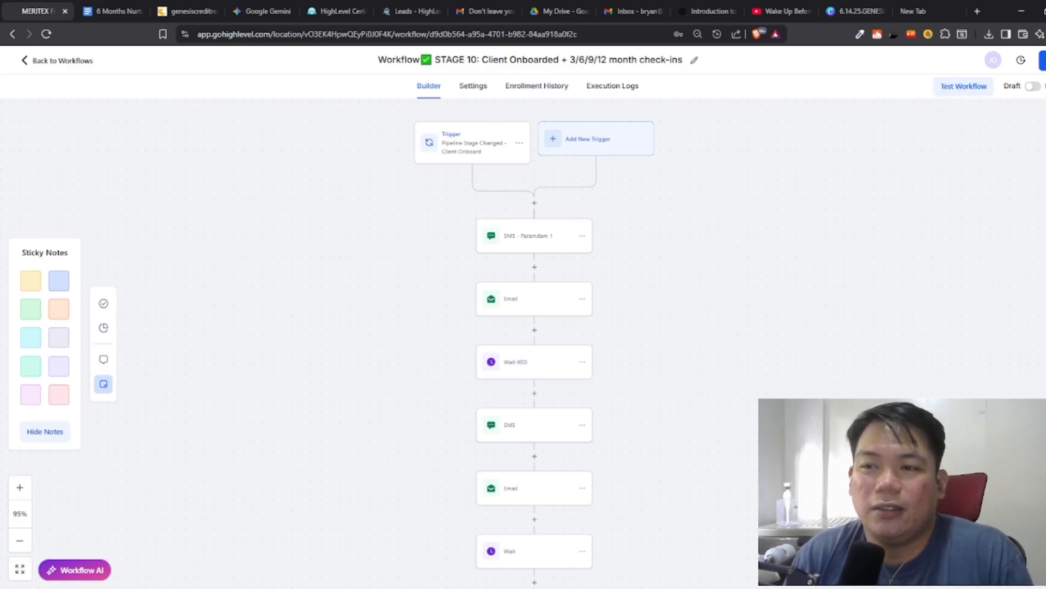
Step: Leave the STAGE 10 workflow for the workflow list, discarding the unsaved changes
click(30, 63)
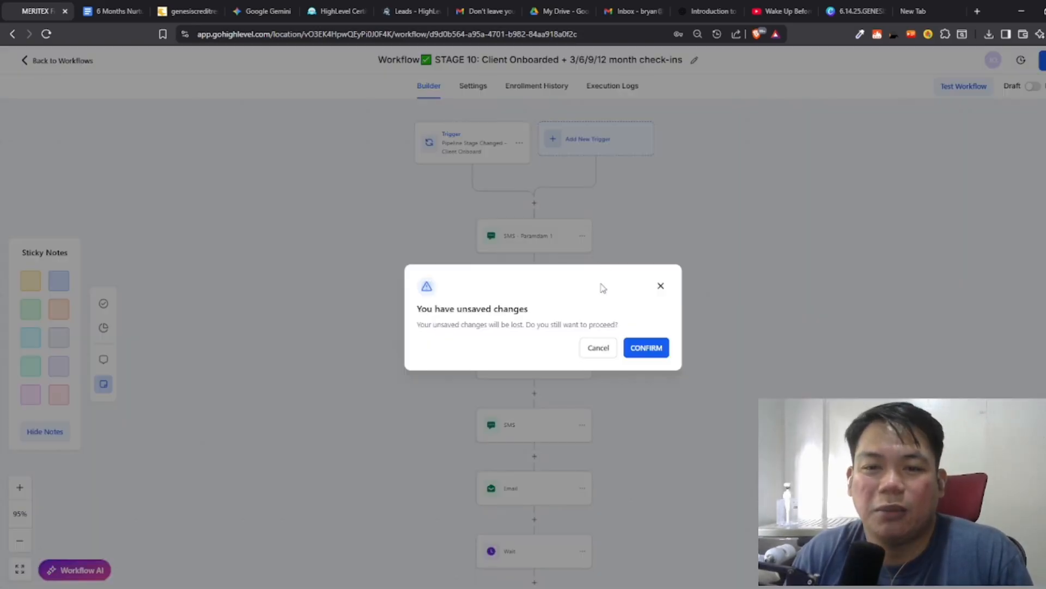
click(648, 346)
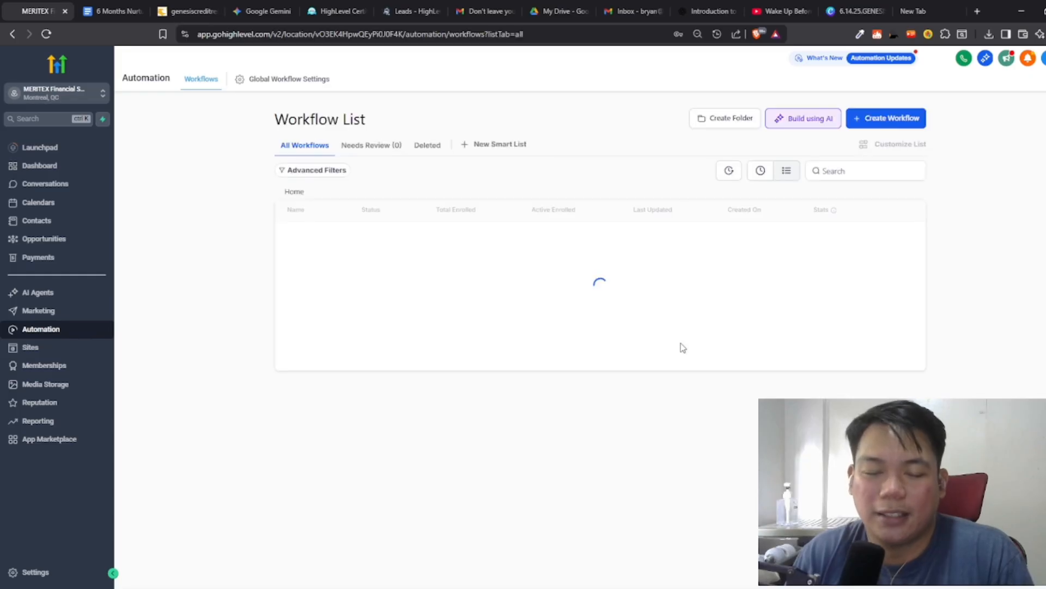
Step: Look through the workflow list to examine how the workflows are named and organized
scroll(524, 276, down, 10)
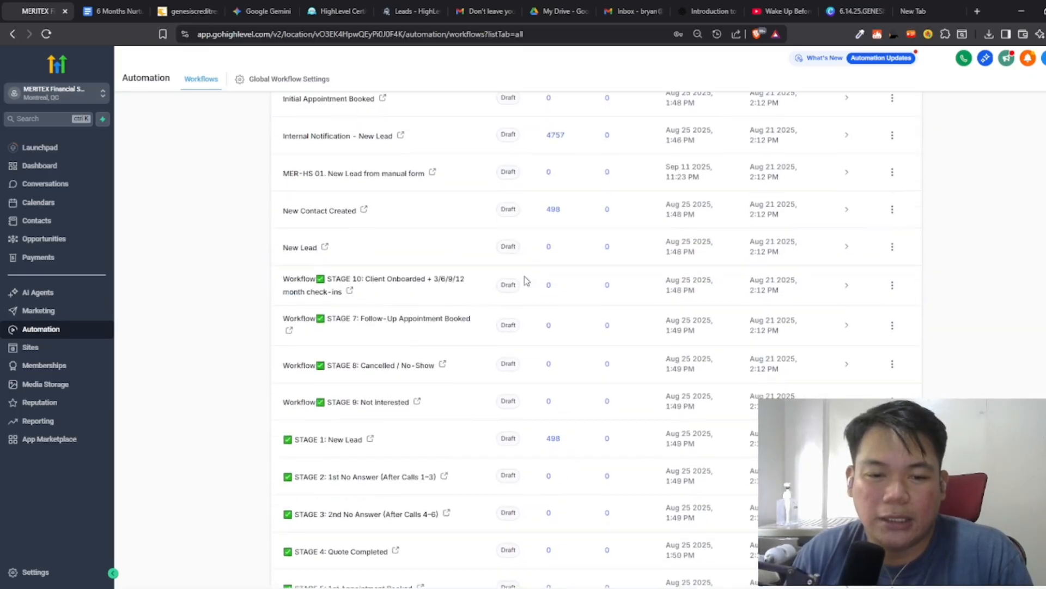
scroll(524, 276, down, 1)
scroll(510, 279, up, 2)
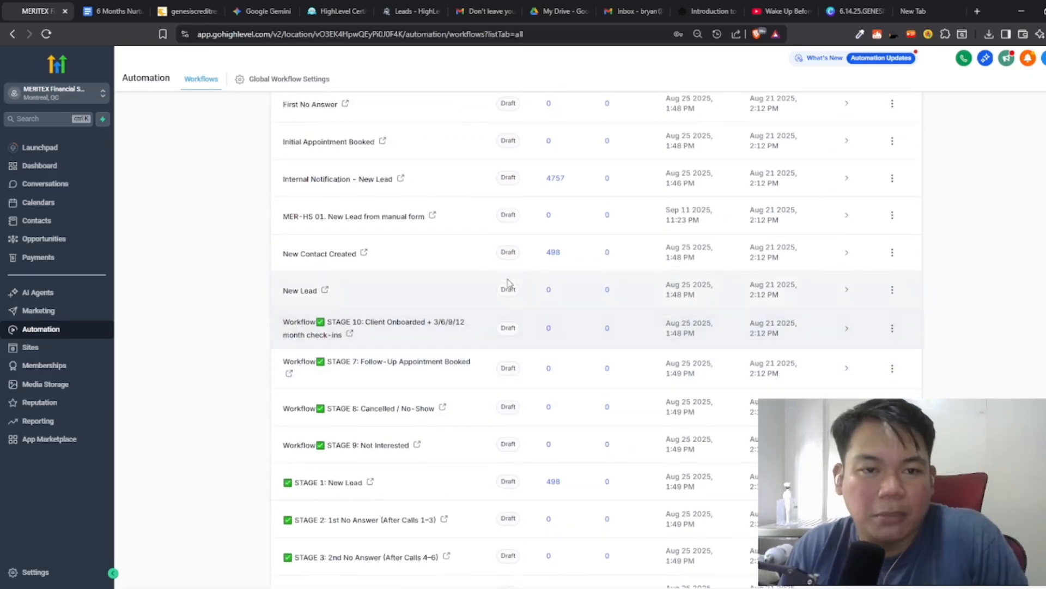
scroll(507, 282, up, 5)
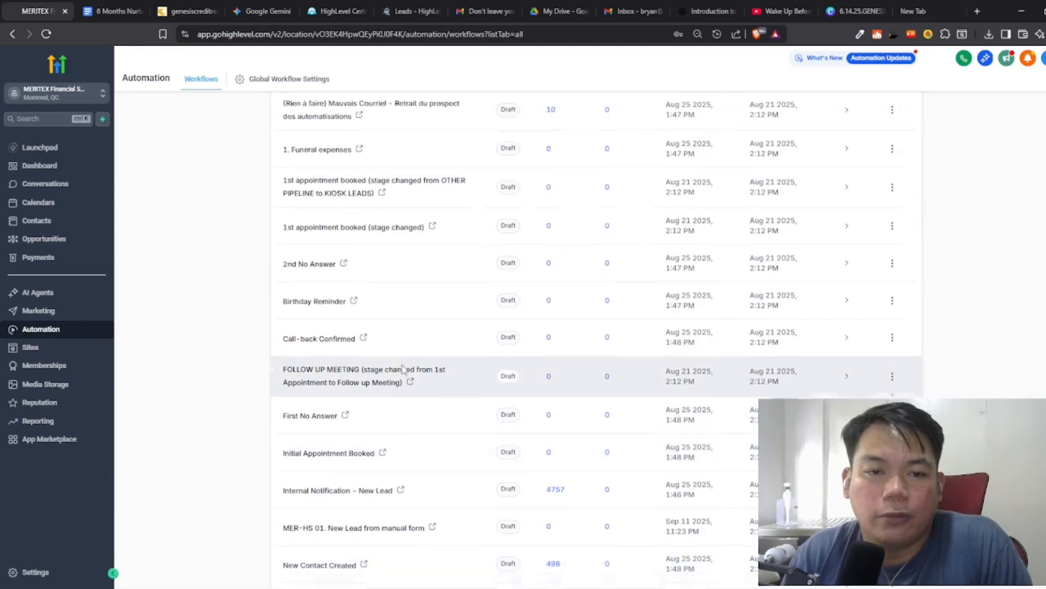
scroll(404, 369, up, 3)
scroll(406, 369, down, 10)
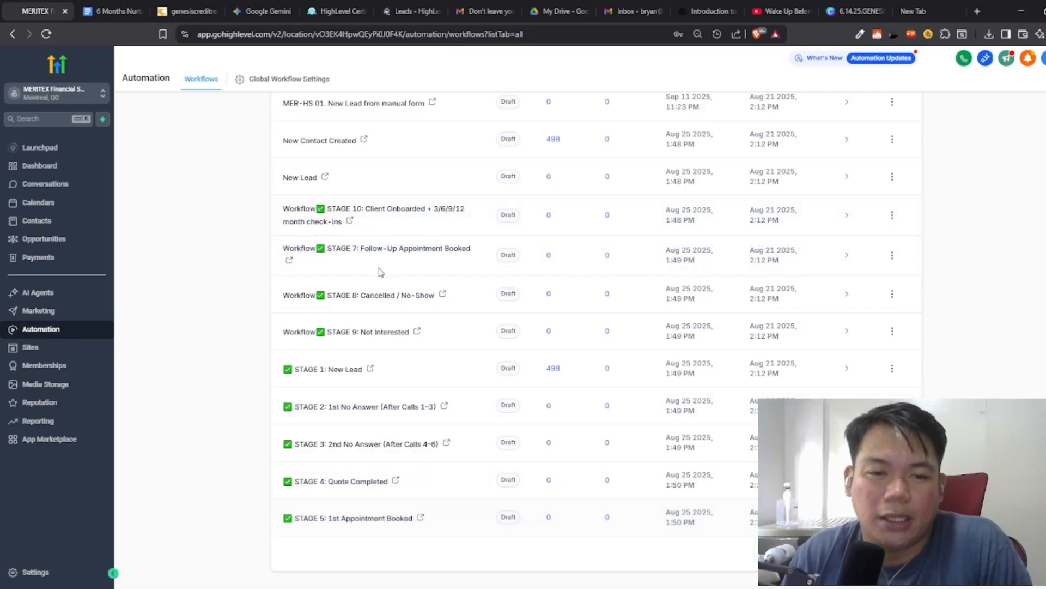
scroll(382, 327, up, 2)
scroll(379, 392, up, 2)
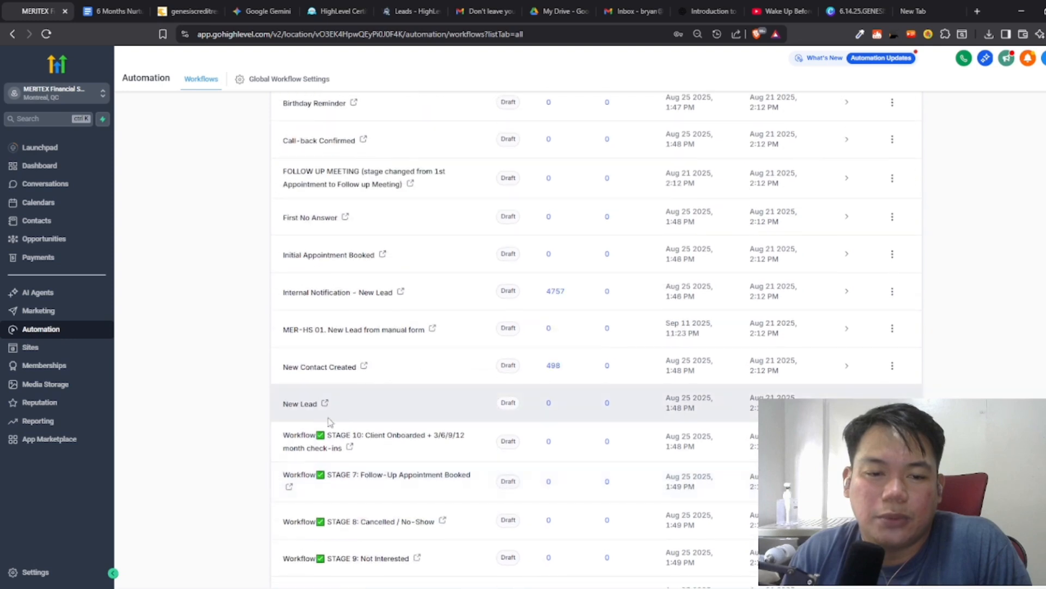
Step: Check the contents of the New Lead workflow and the Old Workflow folder, and return to the main workflow list
click(301, 404)
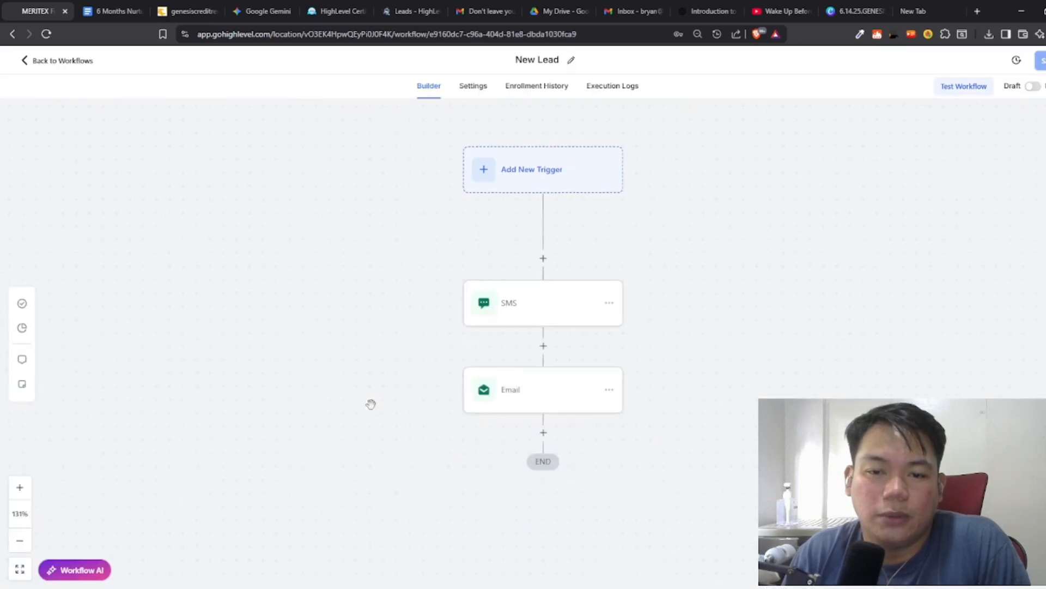
click(25, 60)
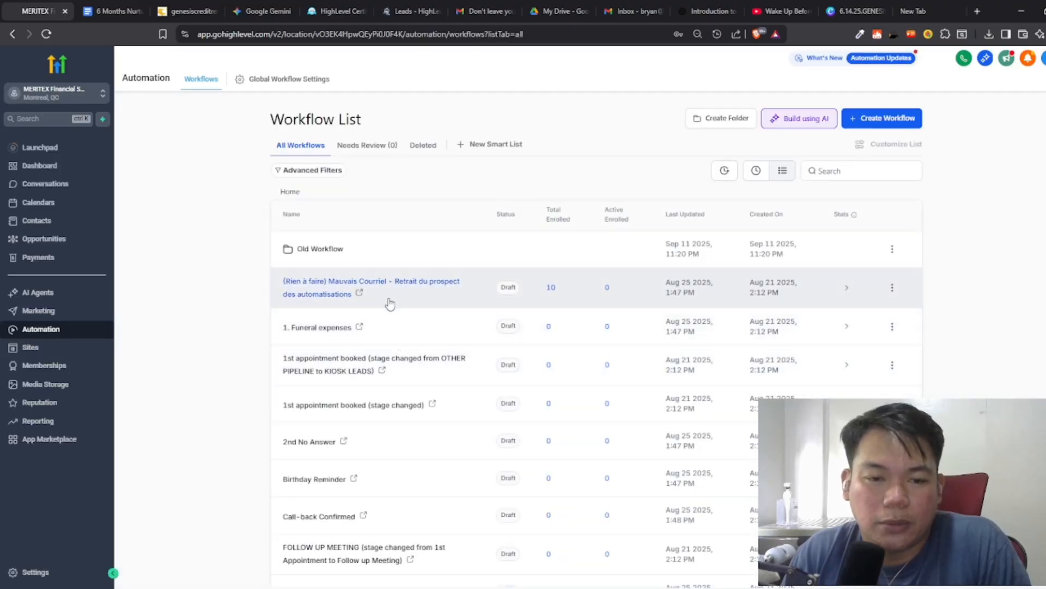
click(338, 251)
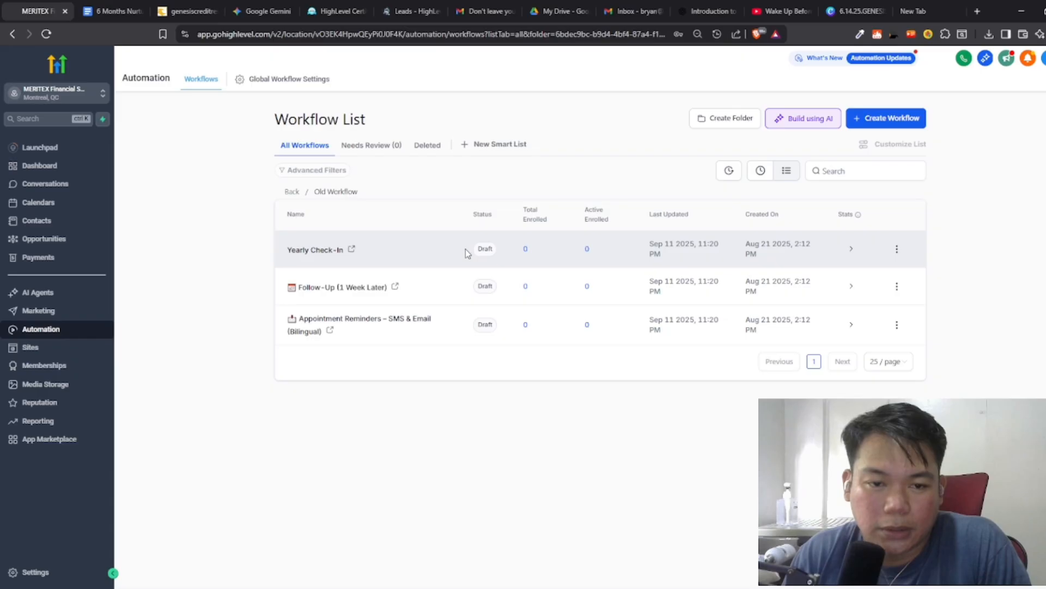
click(292, 191)
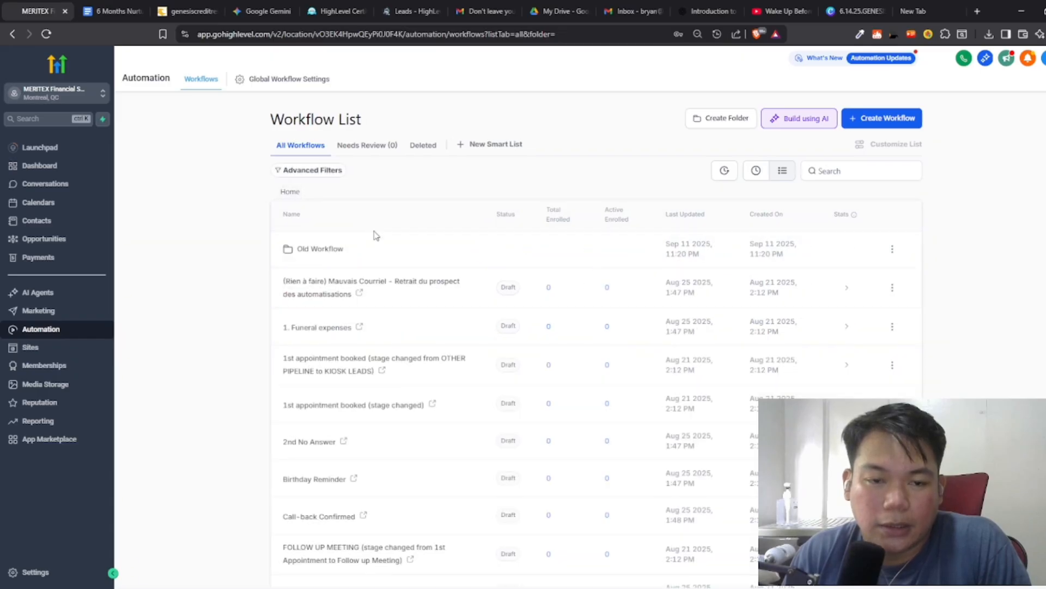
Step: Find the "MER-HS 01. New Lead from manual form" workflow in the list and open it in the builder
scroll(377, 270, down, 3)
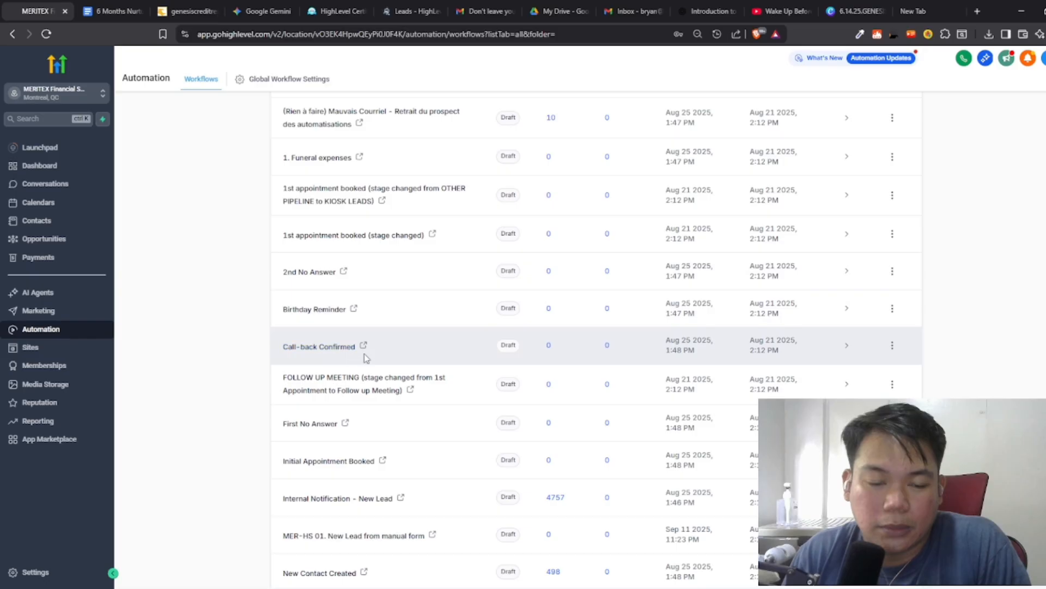
scroll(396, 348, down, 2)
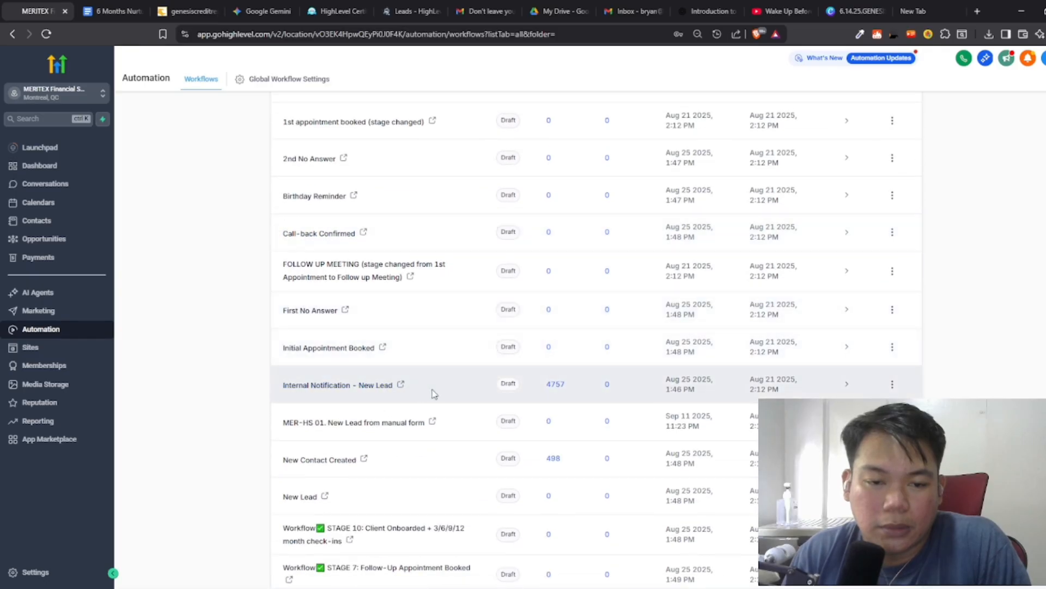
scroll(444, 422, down, 1)
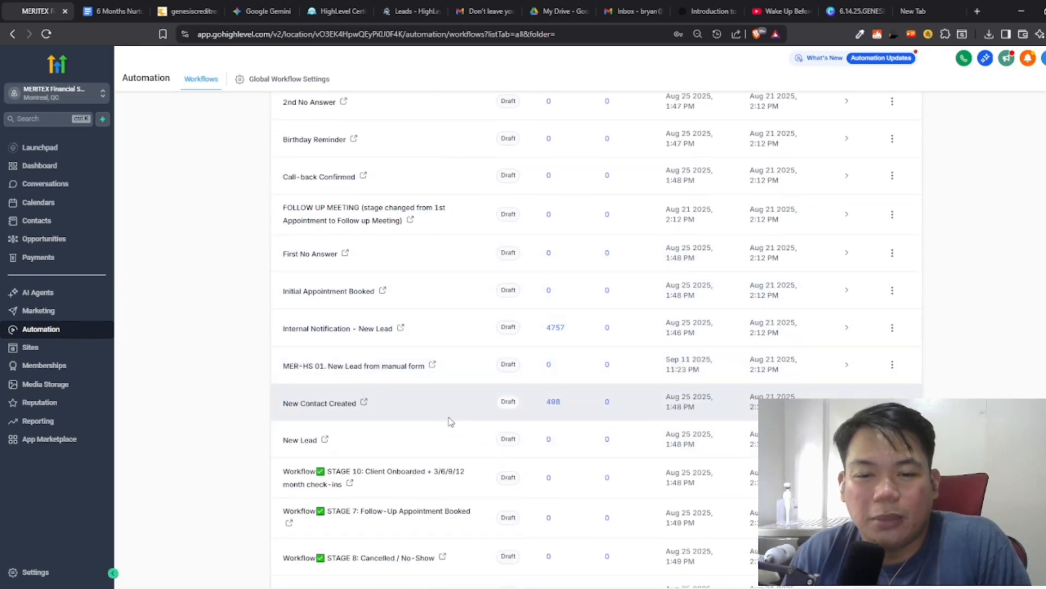
scroll(370, 376, down, 2)
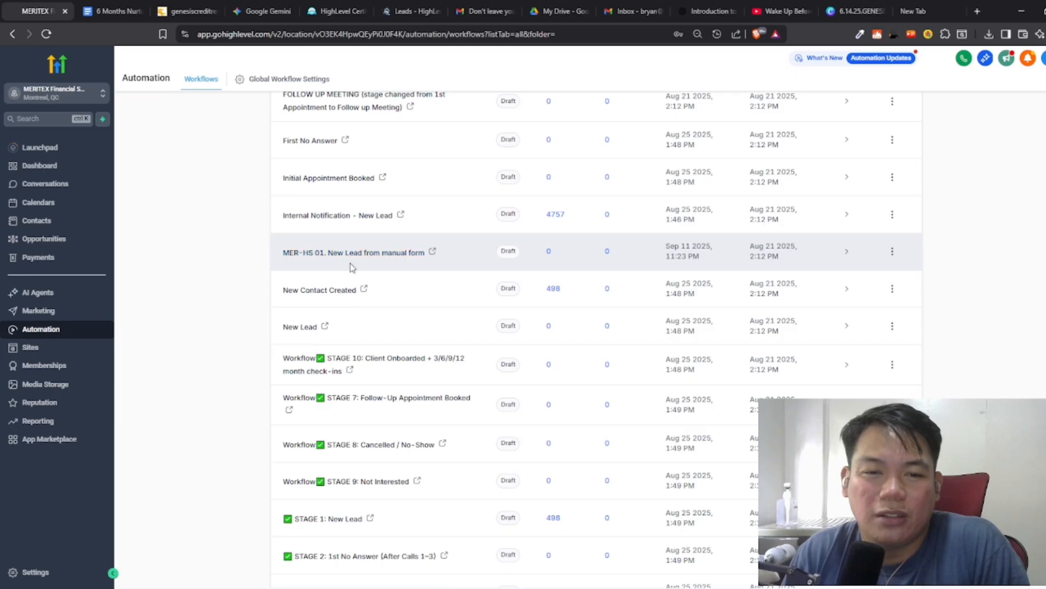
click(409, 256)
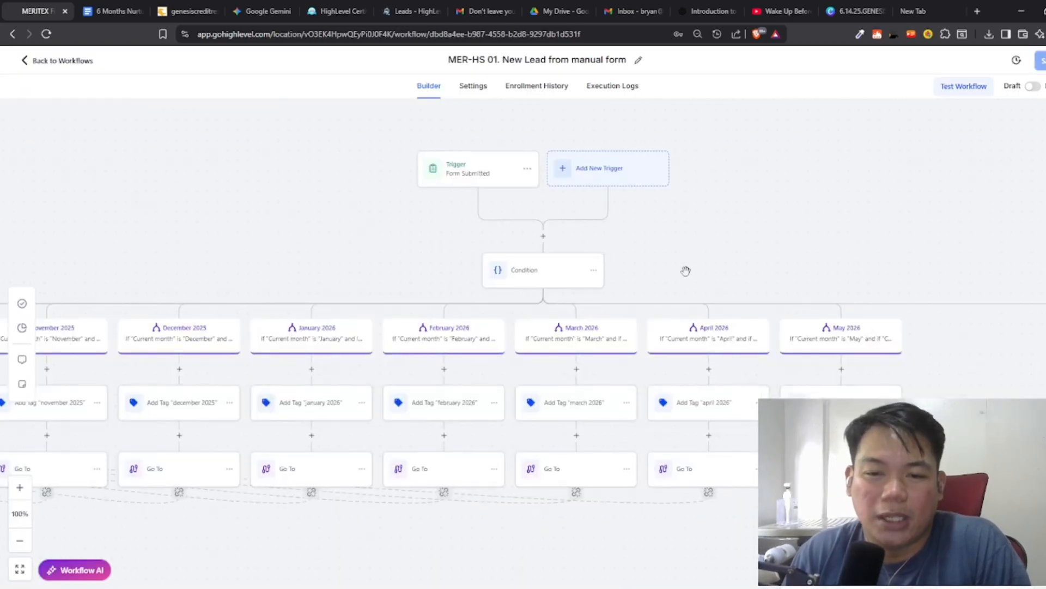
Step: Examine the monthly branches and the actions following the condition in the MER-HS 01 workflow
drag(686, 271, 969, 259)
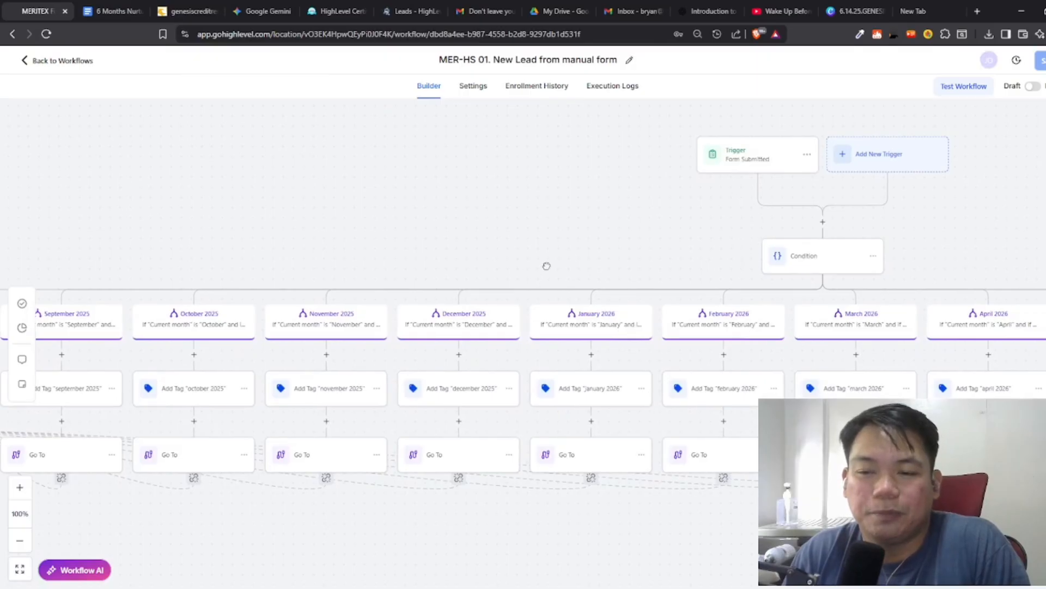
drag(547, 266, 827, 166)
drag(715, 458, 724, 439)
drag(566, 428, 567, 414)
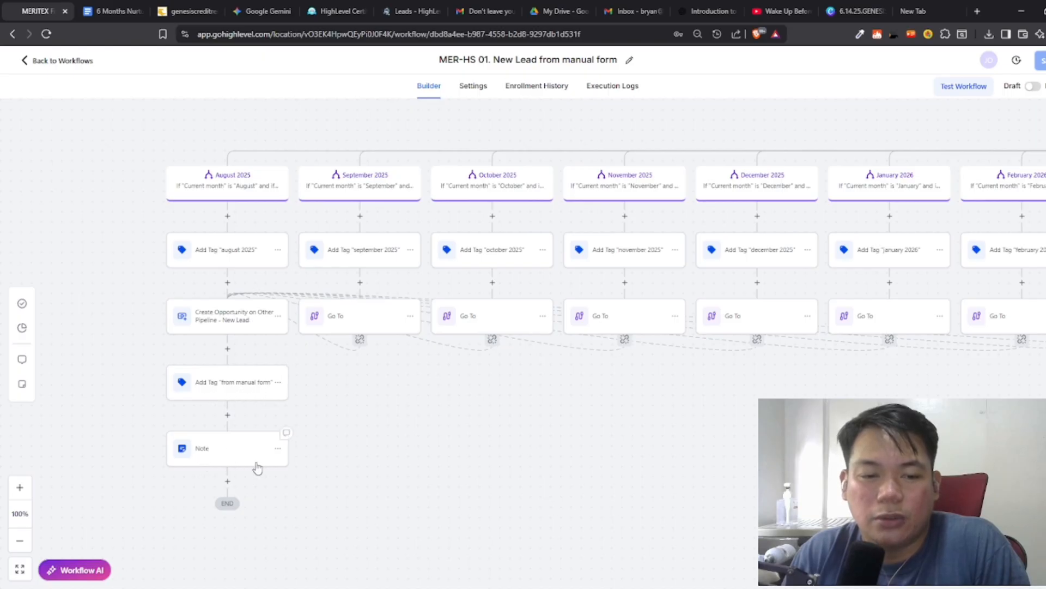
scroll(258, 467, up, 1)
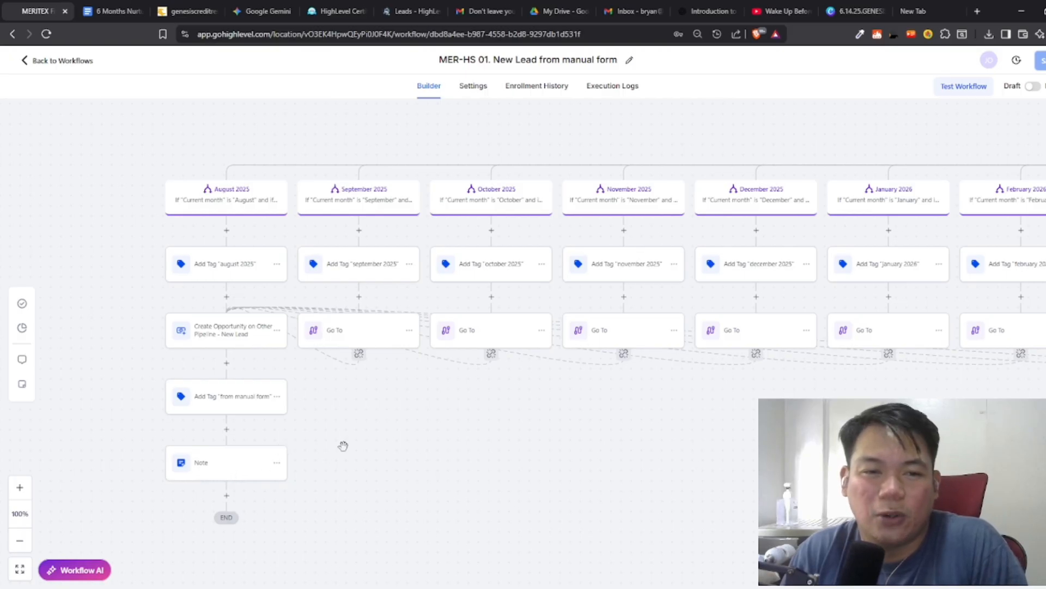
drag(505, 415, 411, 420)
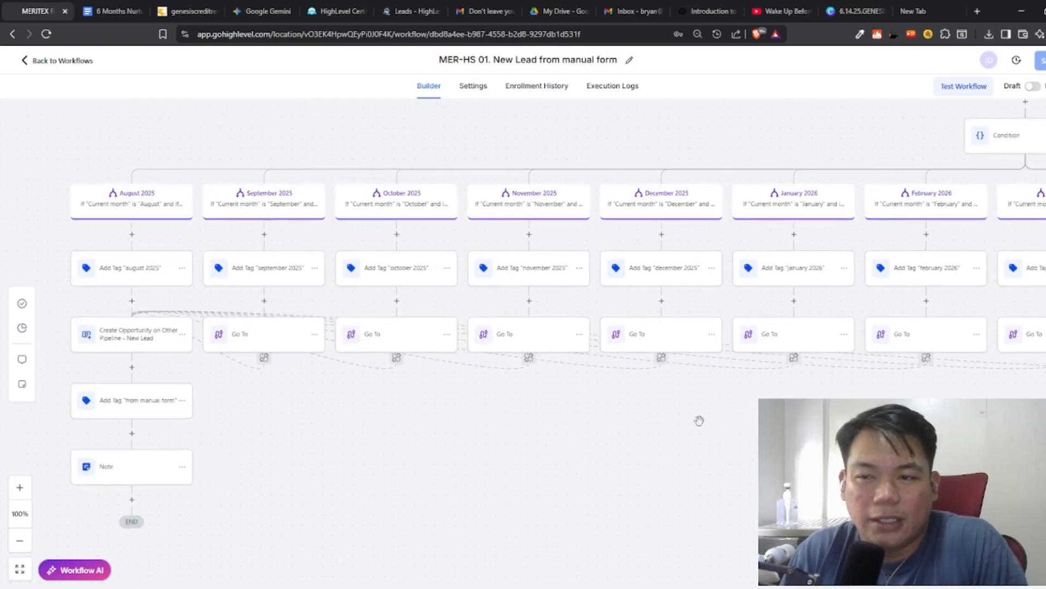
drag(700, 420, 264, 434)
drag(581, 432, 529, 518)
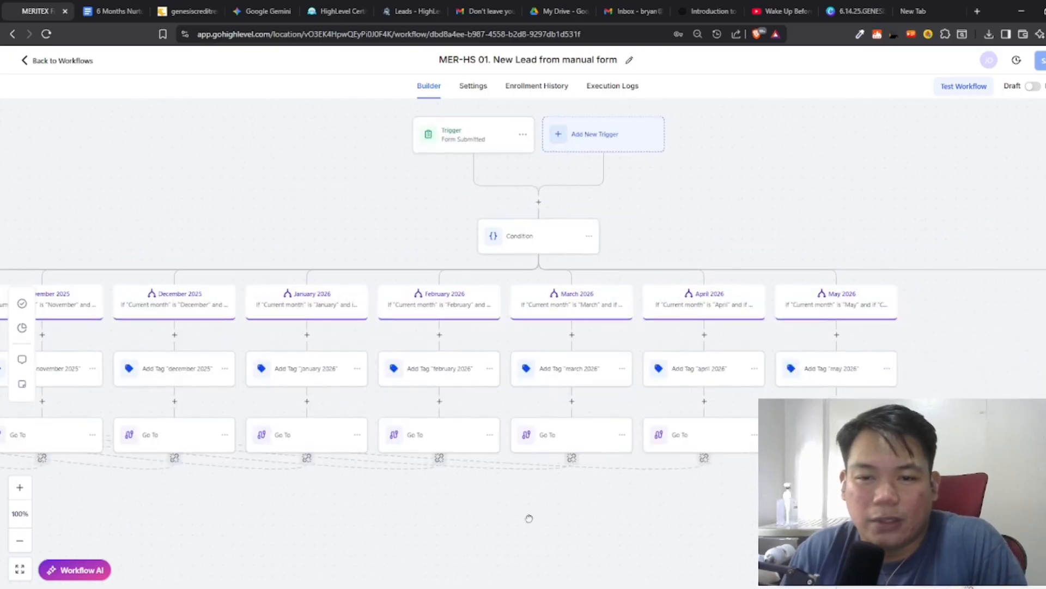
Step: Rename the Condition action as "Condition - Based on current Month and Year" and save the action
click(570, 241)
click(731, 185)
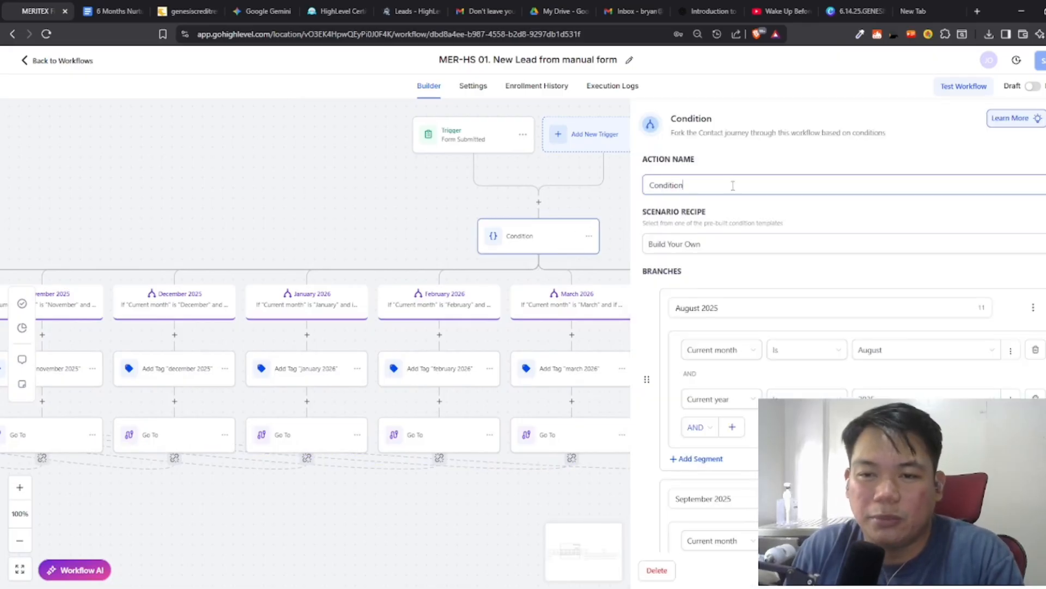
text(- Based on current Month and Year)
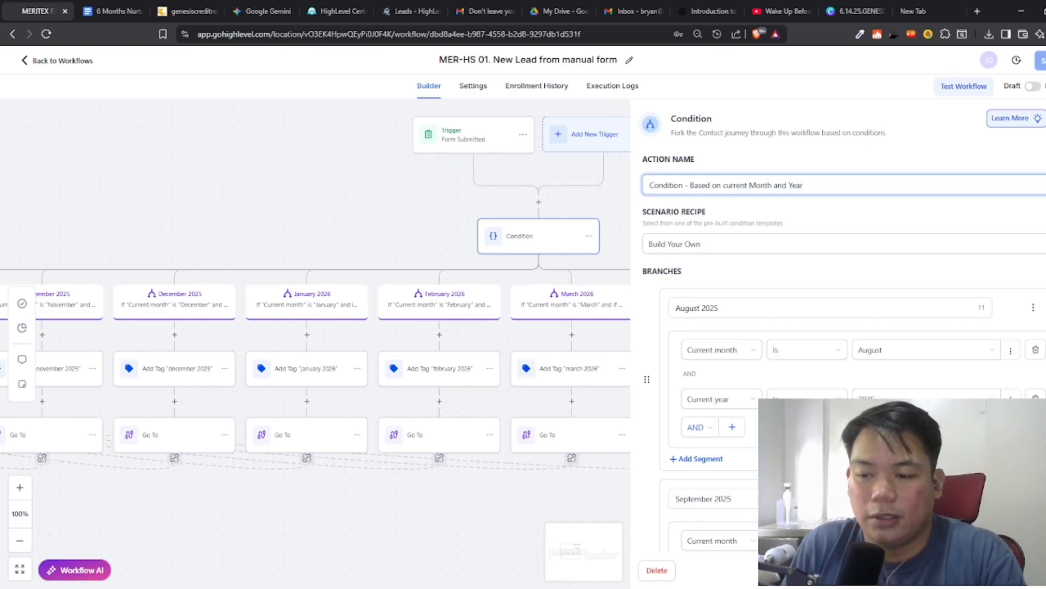
Step: Rename the form trigger in the MER-HS 01 workflow as "Form Submitted - New Lead Form" and save the trigger
click(480, 134)
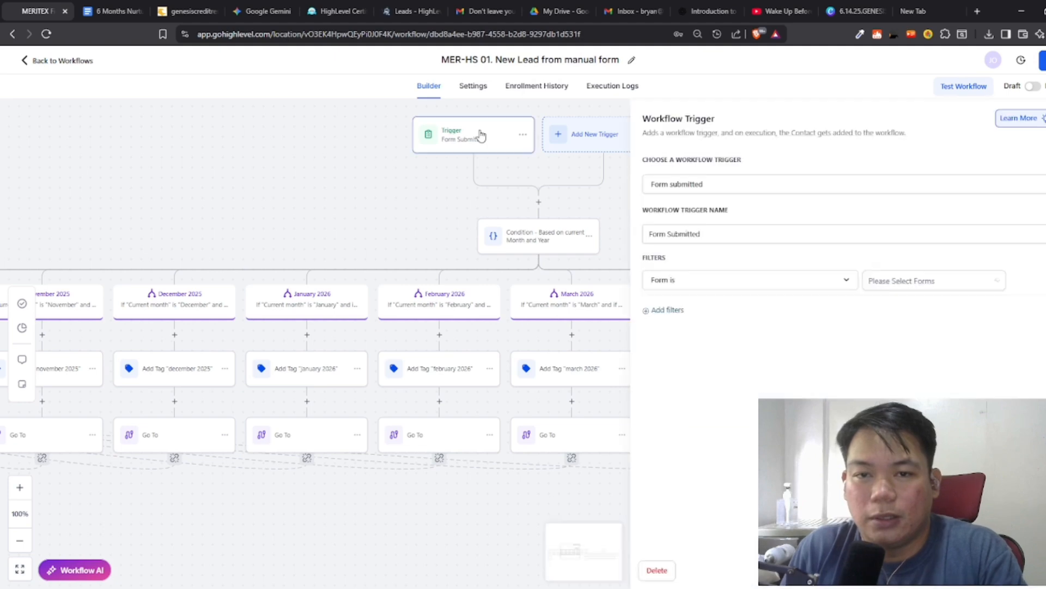
click(744, 240)
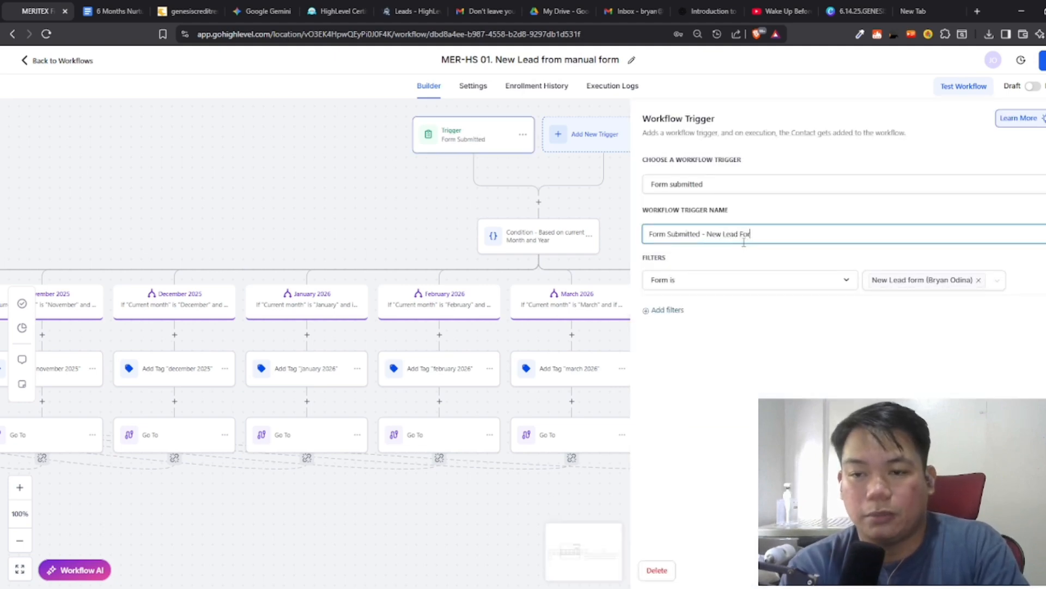
click(1035, 571)
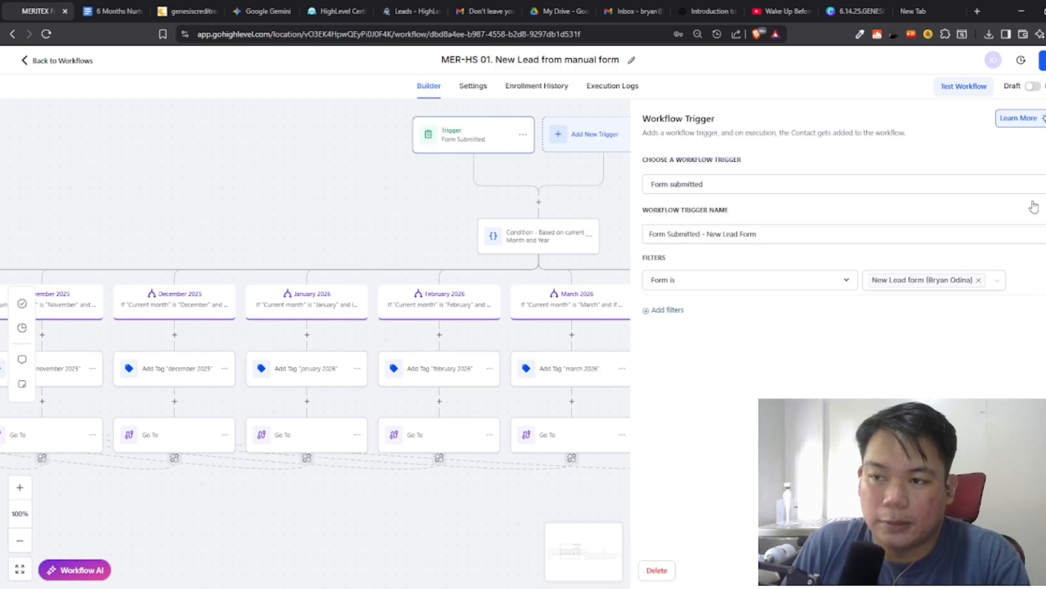
Step: Save the MER-HS 01 workflow with its renamed form trigger and condition
click(1043, 61)
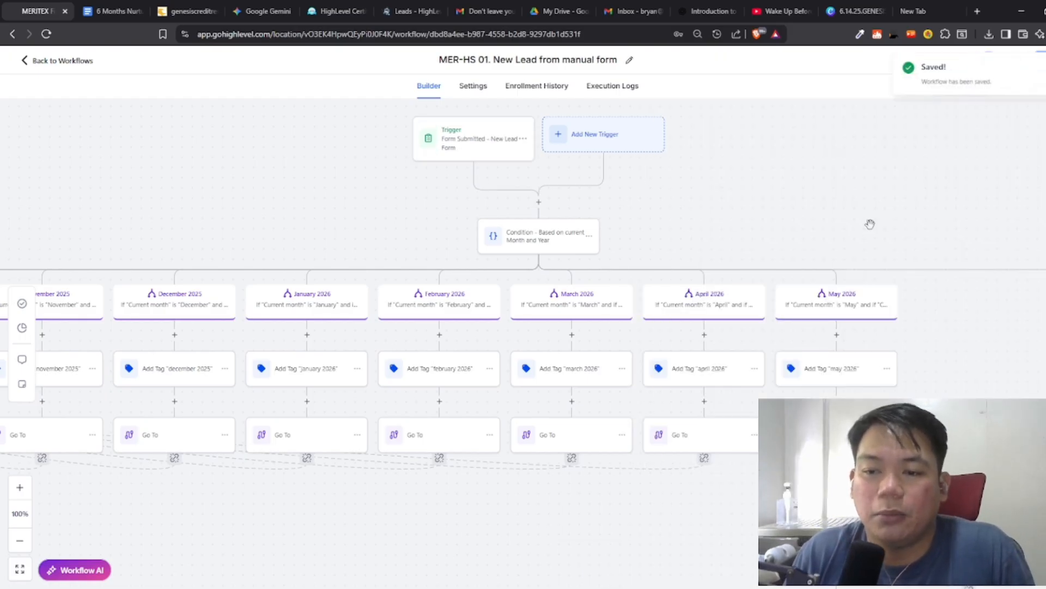
Step: Correct the misspelled final month branch under the second condition to "December 2026" and save both the action and the workflow
drag(870, 224, 752, 71)
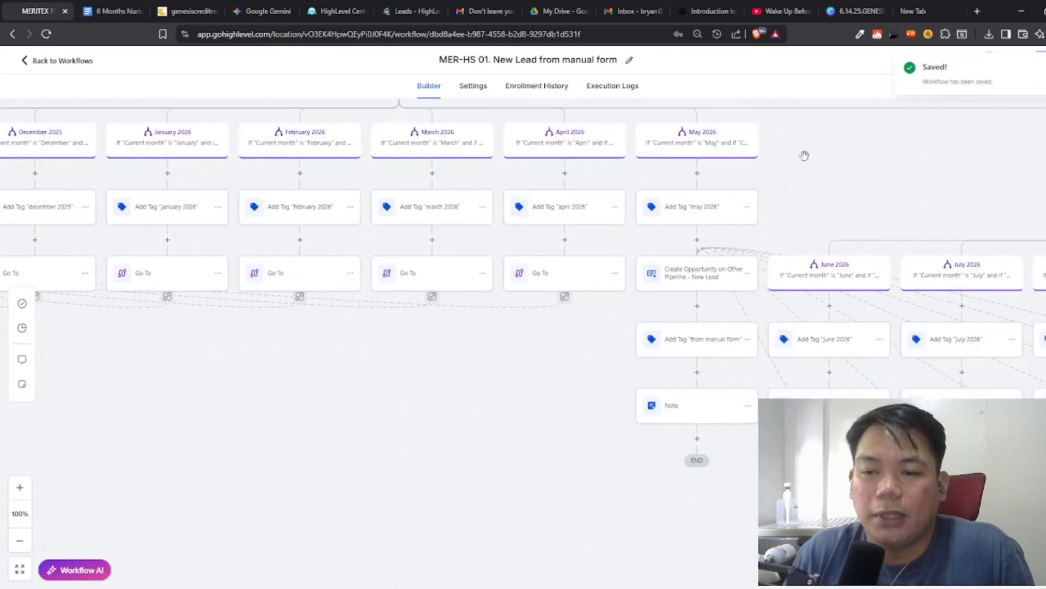
drag(893, 191, 615, 228)
drag(703, 228, 615, 224)
drag(936, 228, 620, 216)
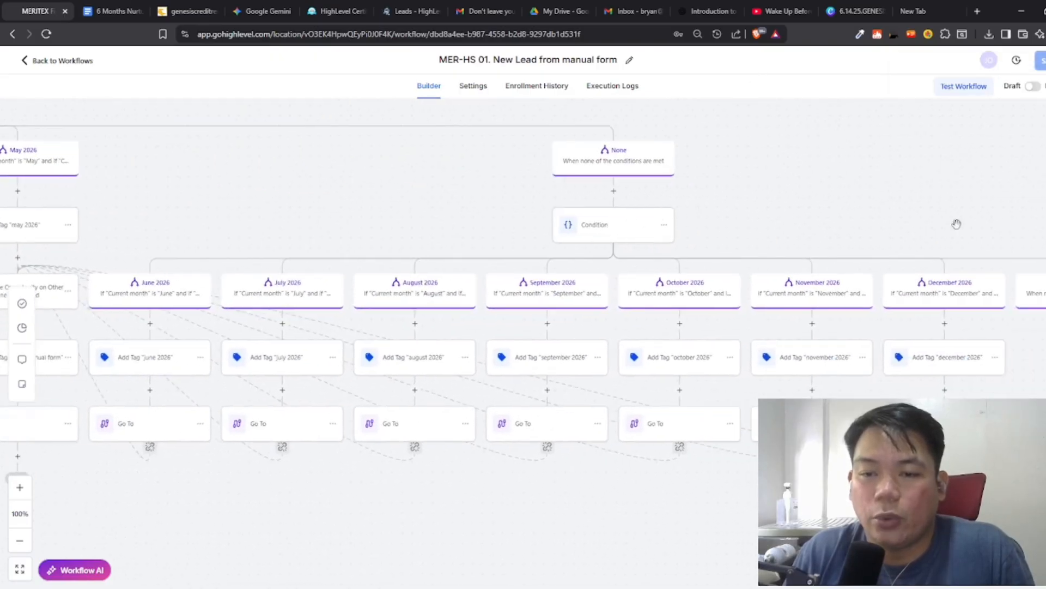
drag(1007, 220, 649, 220)
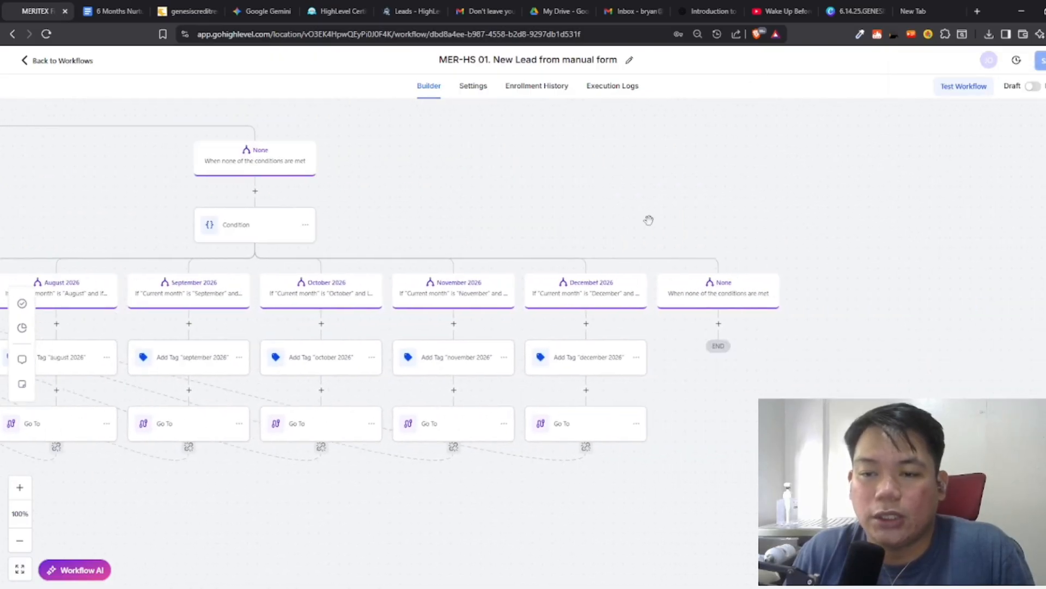
click(596, 297)
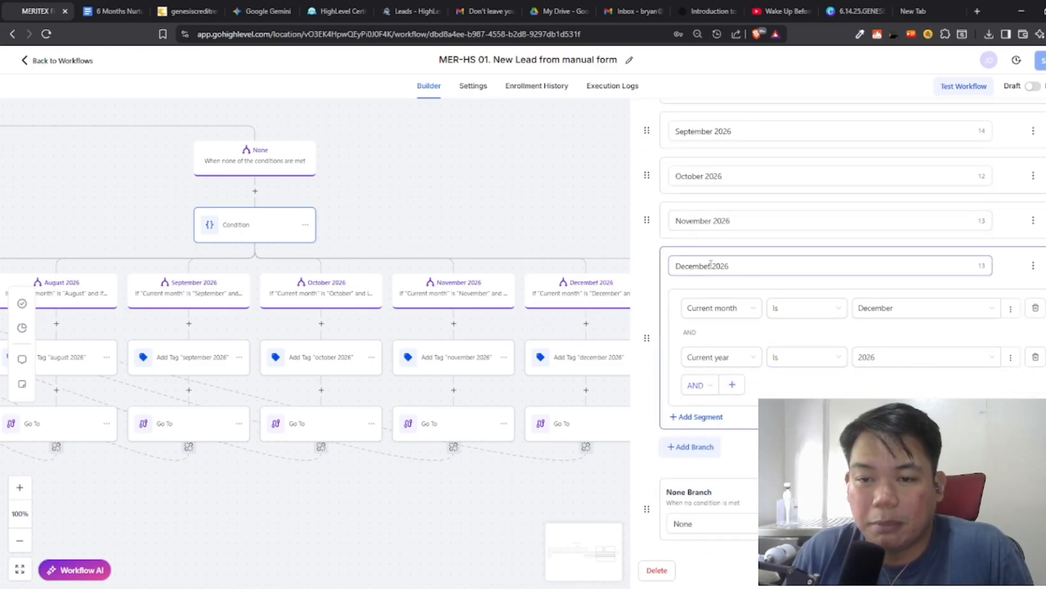
click(711, 265)
key(BackSpace)
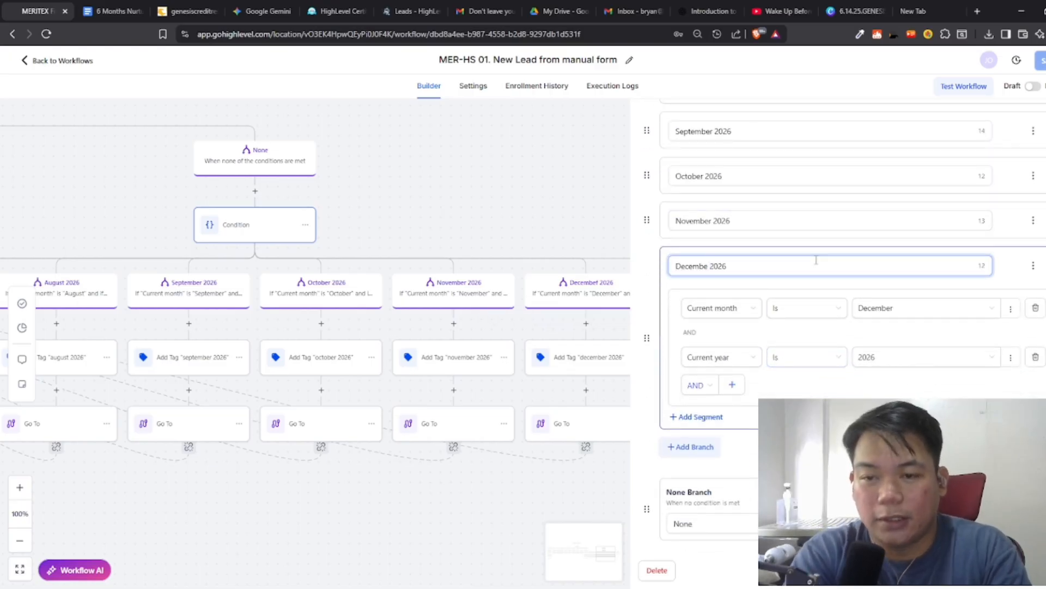
text(r)
click(1027, 570)
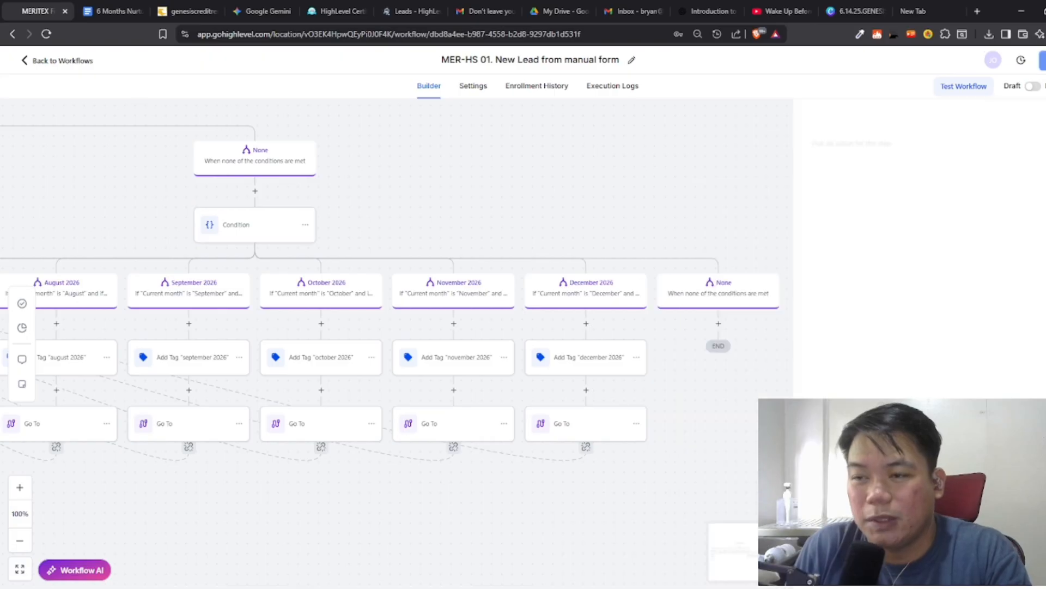
click(1044, 61)
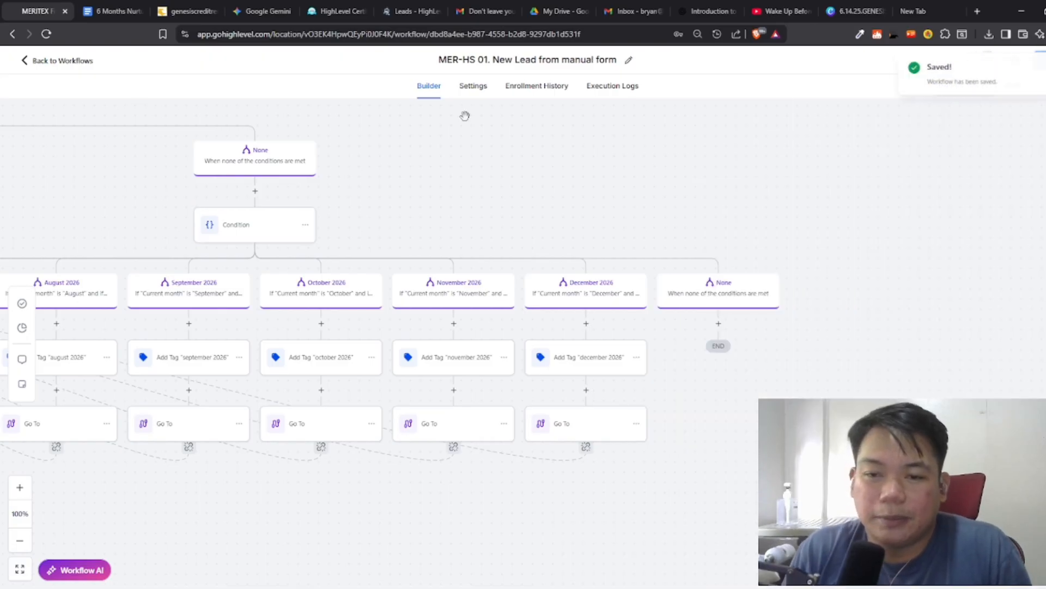
Step: Examine the overall layout of the MER-HS 01 workflow, from the second condition's 2026 branches back to the form trigger
drag(401, 171, 641, 181)
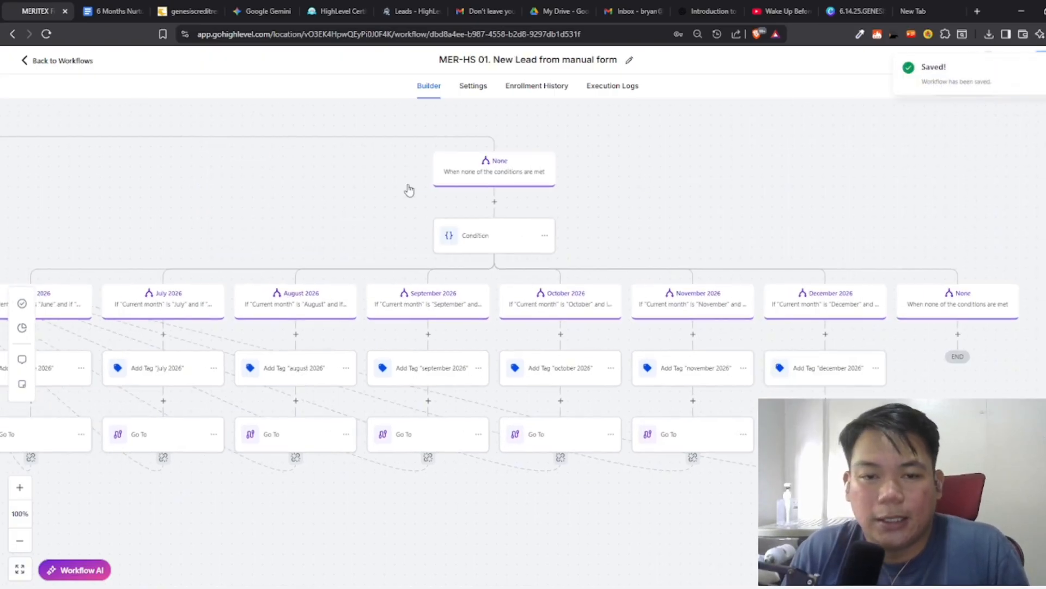
drag(249, 188, 801, 270)
drag(296, 154, 703, 162)
drag(980, 280, 926, 259)
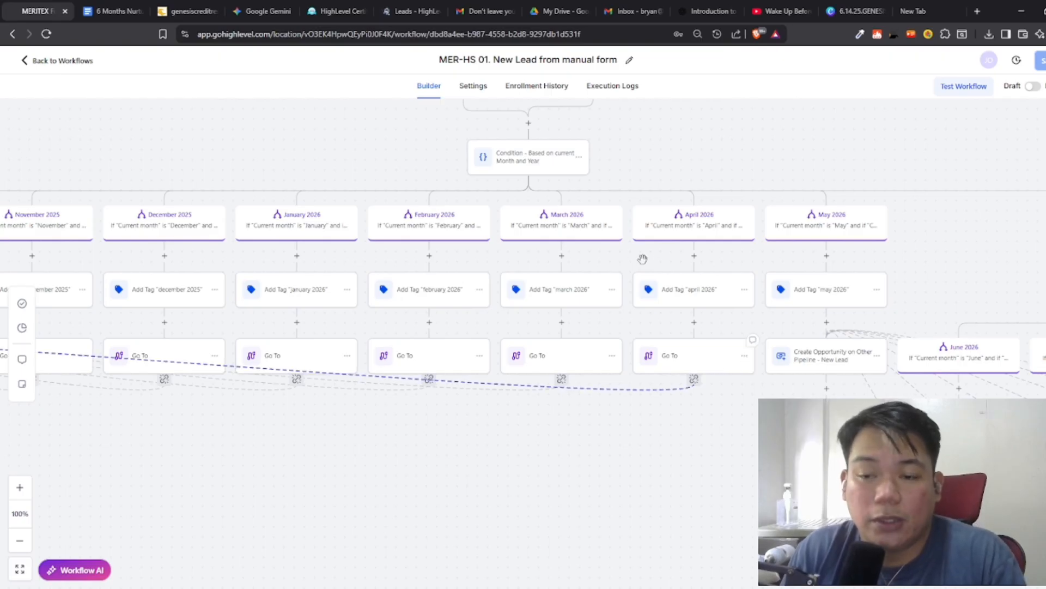
scroll(642, 282, down, 3)
drag(607, 521, 480, 461)
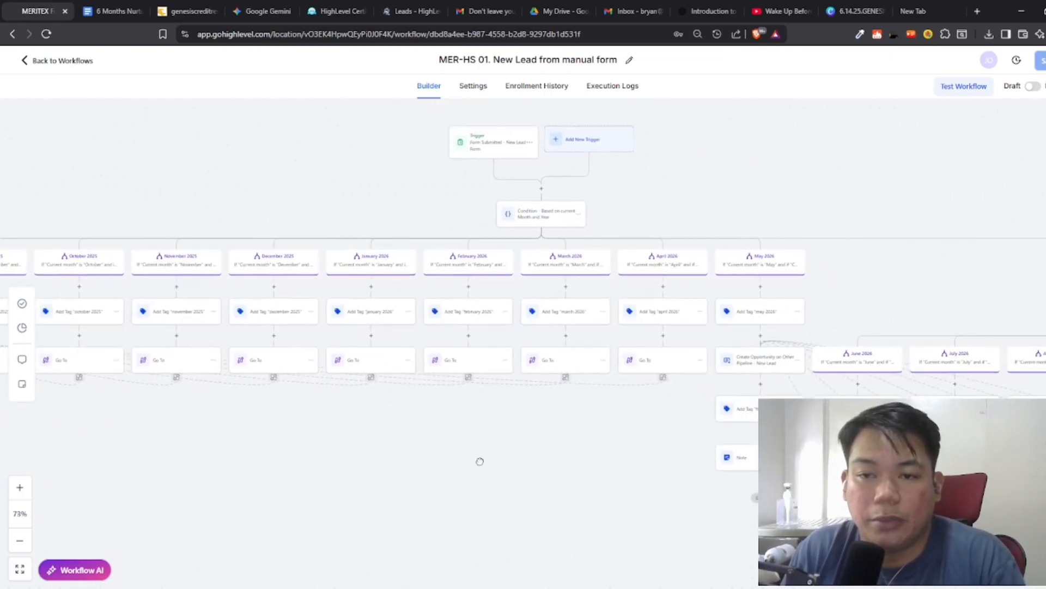
drag(583, 445, 629, 433)
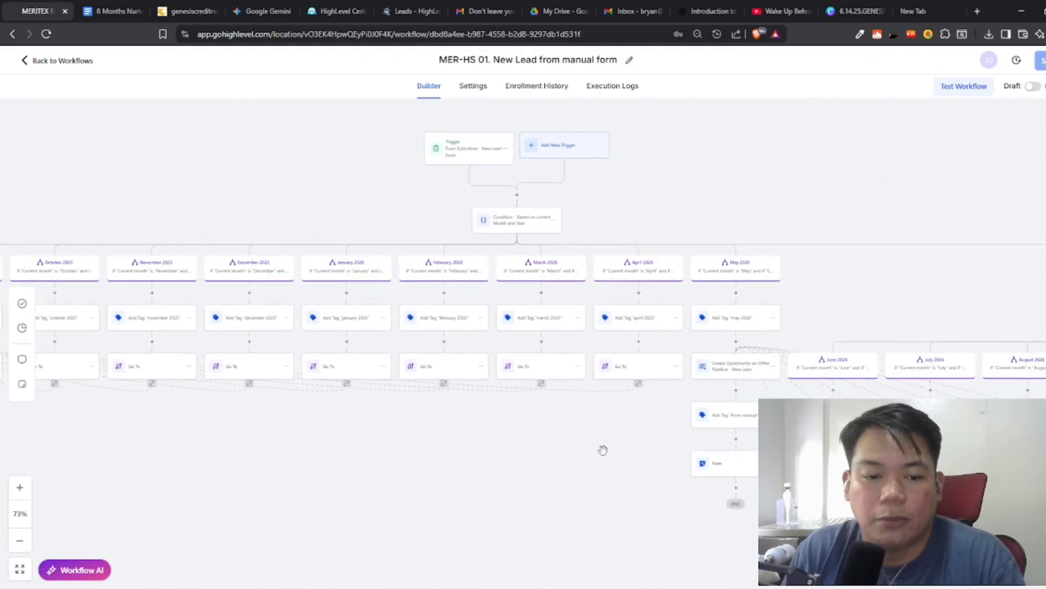